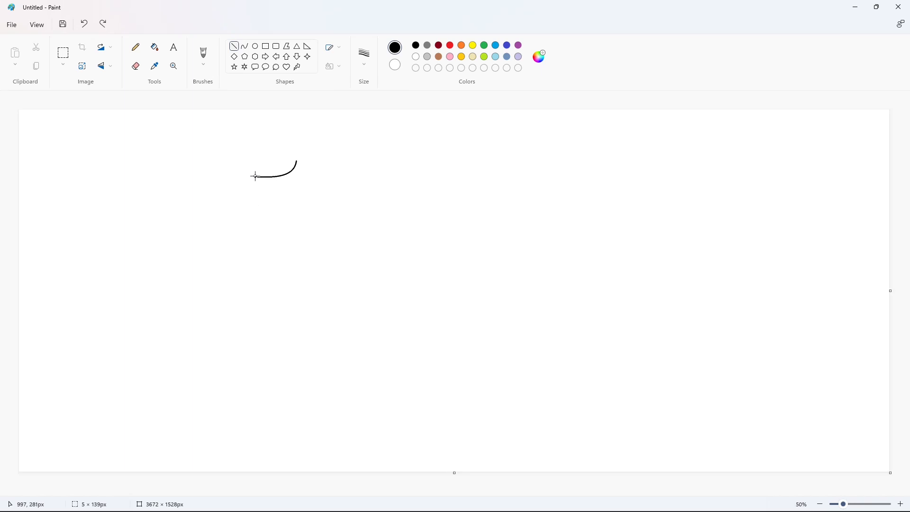
Outline the G's peaked top edge and its left side with a pointed notch using curves on the blank canvas.
mouse_move(255, 177)
left_mouse_down()
mouse_move(247, 226)
mouse_move(257, 218)
left_mouse_up()
key("ctrl+z")
left_click(245, 46)
left_click(291, 216)
mouse_move(296, 161)
left_mouse_down()
mouse_move(341, 175)
mouse_move(311, 178)
left_mouse_up()
left_click(371, 189)
left_click_drag(248, 226, 255, 297)
left_click_drag(249, 257, 255, 233)
left_click(337, 266)
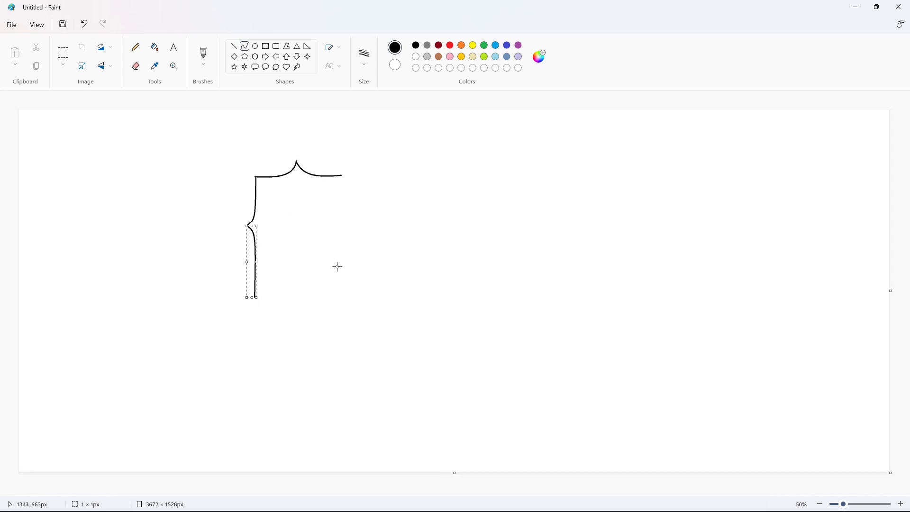
Add the curved serif and vertical edge at the end of the G's upper arm.
left_click_drag(341, 175, 330, 214)
left_click_drag(332, 204, 329, 182)
left_click(354, 157)
left_click(234, 46)
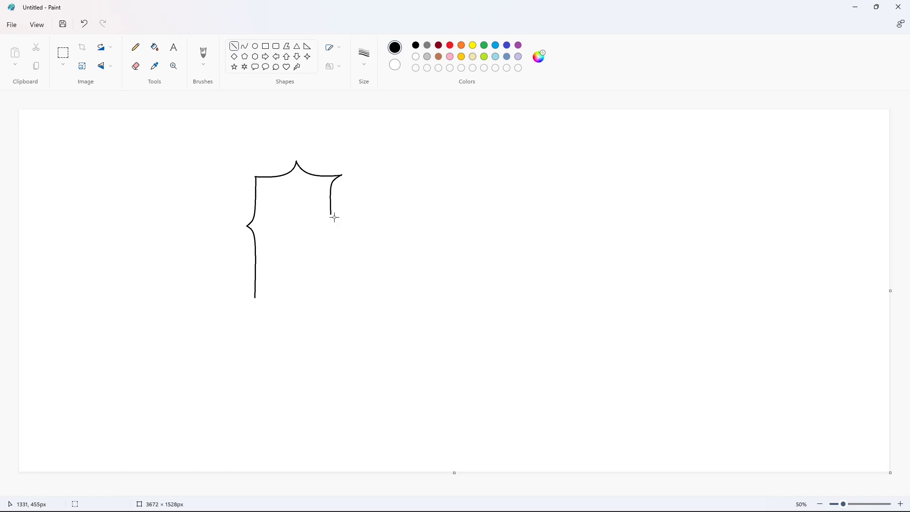
mouse_move(330, 214)
left_mouse_down()
mouse_move(302, 215)
mouse_move(301, 187)
mouse_move(288, 191)
mouse_move(301, 182)
mouse_move(289, 258)
mouse_move(302, 266)
mouse_move(286, 268)
mouse_move(297, 275)
mouse_move(295, 224)
mouse_move(303, 233)
mouse_move(337, 225)
mouse_move(329, 275)
left_mouse_up()
left_click(374, 210)
Outline the tall, narrow, rounded opening inside the G with curves and straight lines.
left_click(244, 46)
left_click(290, 181)
left_click(328, 187)
left_click(235, 47)
left_click(244, 46)
left_click(325, 267)
left_click(341, 246)
Outline the G's lower arm, its hooked tail and the curved bottom edge back to the left corner.
left_click(234, 46)
left_click(393, 223)
left_click(244, 46)
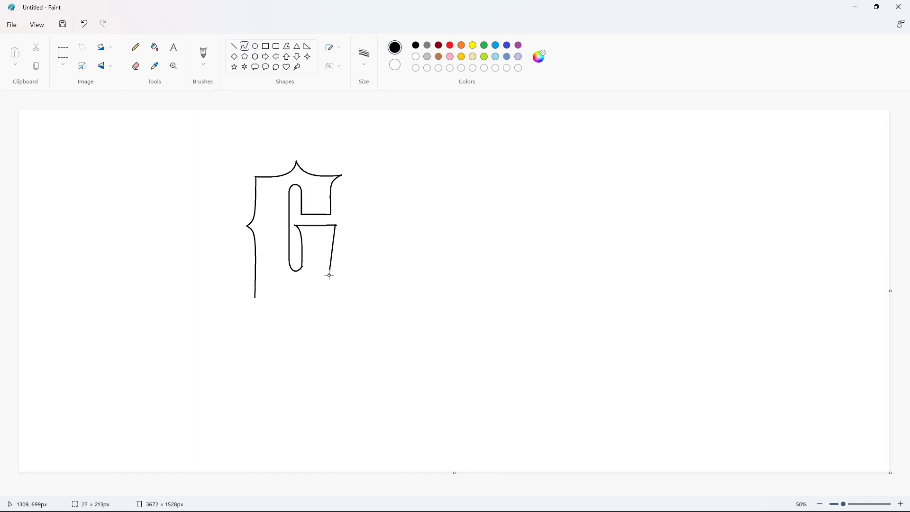
left_click_drag(332, 232, 327, 231)
left_click(354, 240)
left_click_drag(330, 276, 286, 333)
left_click_drag(318, 290, 328, 306)
mouse_move(286, 333)
left_mouse_down()
mouse_move(305, 285)
mouse_move(300, 315)
mouse_move(305, 285)
mouse_move(264, 286)
left_mouse_up()
left_click(342, 314)
Fill the closed G shape and its outline with purple.
left_click(154, 47)
left_click(274, 194)
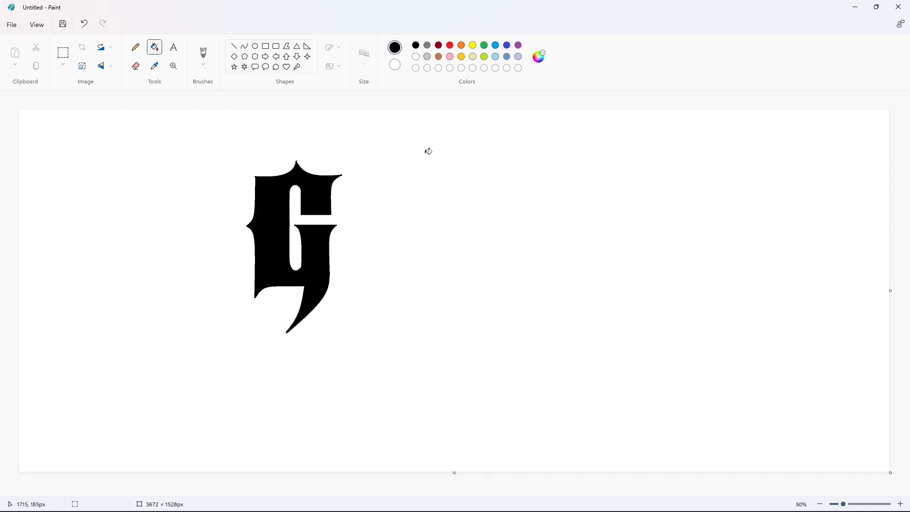
left_click(518, 45)
left_click(318, 190)
Draw a thin black curved bevel line inside the serif and right edge of the G's upper arm.
left_click(245, 46)
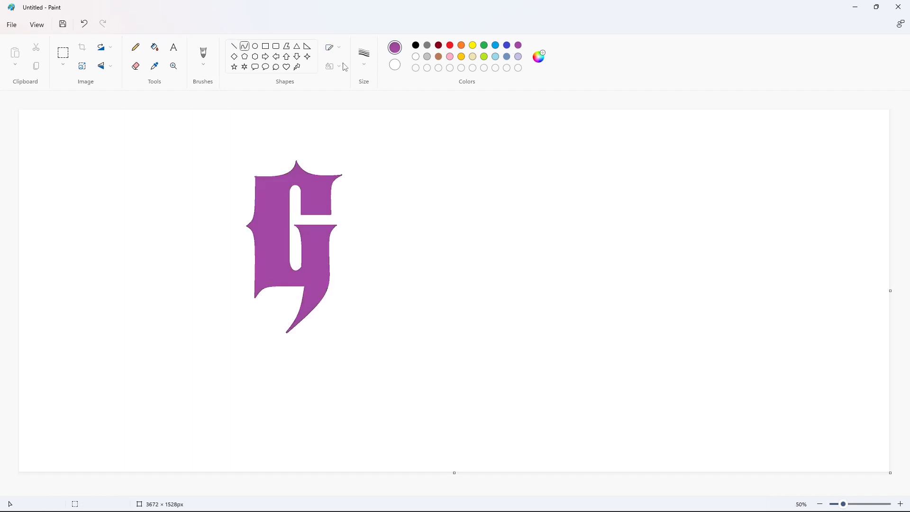
left_click(363, 61)
left_click(368, 101)
left_click(416, 45)
left_click_drag(342, 174, 325, 183)
left_click_drag(332, 179, 325, 207)
left_click(367, 179)
Add the horizontal and slanted bevel lines along the underside of the G's upper arm.
left_click(234, 46)
left_click_drag(321, 207, 298, 216)
left_click(348, 199)
key("ctrl+z")
left_click(360, 204)
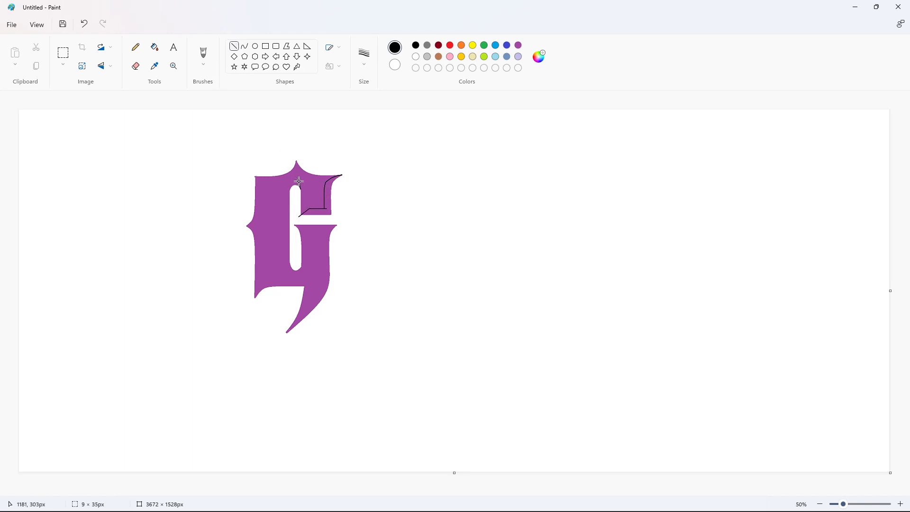
Draw a black bevel line around the top, left side and bottom of the G's inner opening.
left_click(245, 46)
mouse_move(299, 180)
left_mouse_down()
mouse_move(283, 193)
mouse_move(281, 177)
mouse_move(282, 260)
mouse_move(293, 271)
left_mouse_up()
left_click(233, 46)
left_click(313, 260)
left_click(244, 47)
left_click(286, 270)
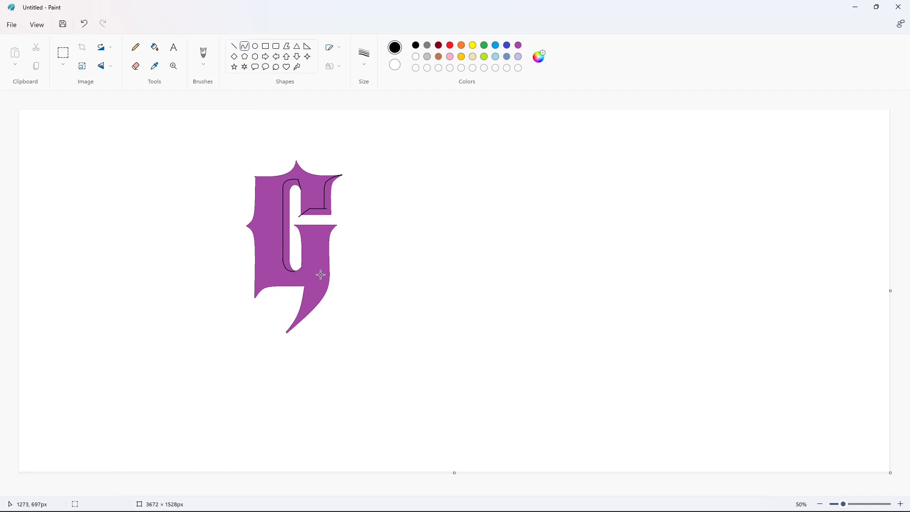
Draw a curved black bevel line above the G's bottom left edge, ending at the lower left corner.
left_click(234, 46)
left_click(245, 47)
mouse_move(305, 280)
left_mouse_down()
mouse_move(263, 283)
mouse_move(255, 298)
left_mouse_up()
left_click(278, 276)
left_click(370, 279)
Draw black bevel lines down the right side of the G's lower arm and along its tail.
left_click(234, 46)
left_click(321, 306)
left_click(245, 47)
mouse_move(325, 233)
left_mouse_down()
mouse_move(333, 226)
mouse_move(308, 300)
mouse_move(324, 292)
mouse_move(285, 336)
mouse_move(302, 318)
left_mouse_up()
left_click(328, 230)
left_click(368, 229)
left_click(368, 291)
Fill the bevel areas on the right side of the G's upper arm, lower arm and tail with black.
left_click(777, 433)
left_click(899, 504)
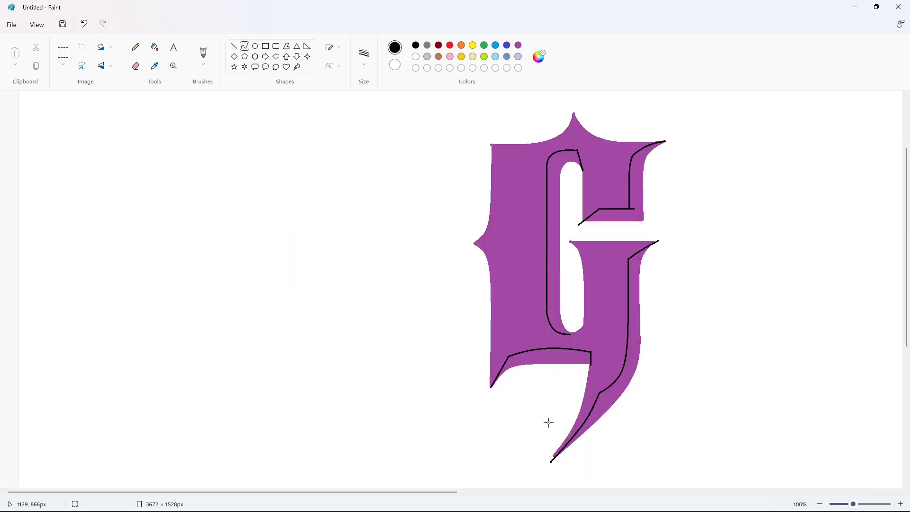
scroll(548, 422, "right", 5)
left_click(154, 47)
left_click(547, 181)
left_click(479, 156)
key("ctrl+z")
left_click(543, 308)
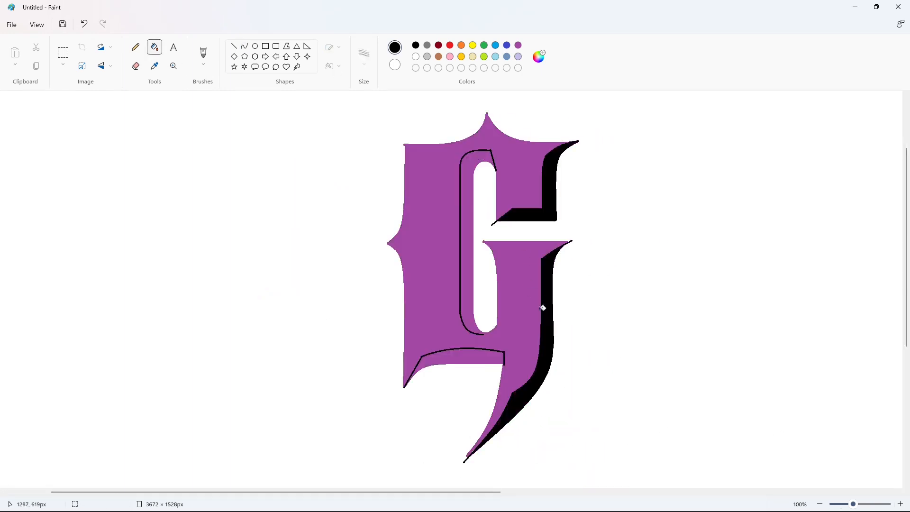
Rework the short vertical outline that closes the right end of the G's bottom bevel.
left_click(460, 353)
key("ctrl+z")
left_click(233, 46)
left_click_drag(503, 352, 501, 364)
left_click(135, 47)
left_click(517, 45)
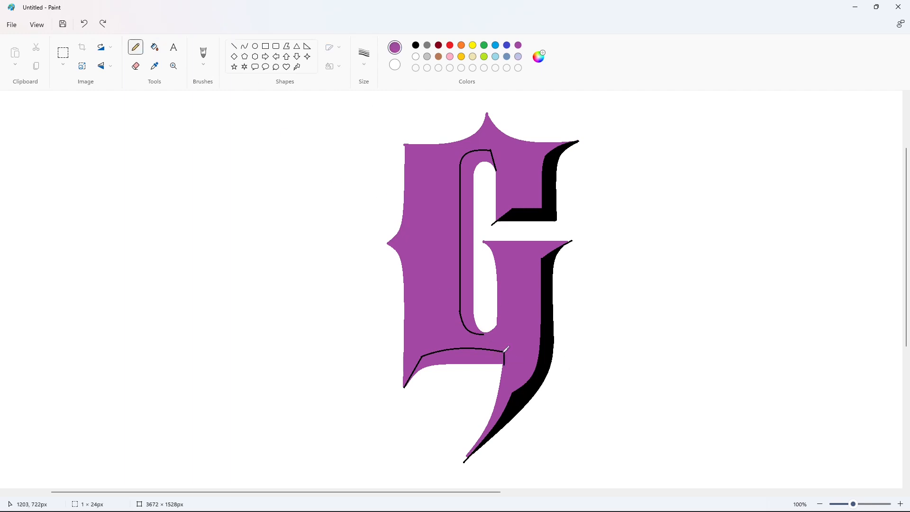
left_click(154, 47)
left_click(503, 359)
Close the bevel outline below the G's inner opening and fill the opening's and bottom bevels with black.
left_click(234, 46)
left_click(415, 45)
left_click_drag(484, 334, 482, 333)
left_click(570, 334)
left_click(564, 332)
left_click(155, 49)
left_click(467, 305)
left_click(486, 355)
Cover the stray black marks around the right end of the G's bottom bevel with purple lines.
left_click(899, 503)
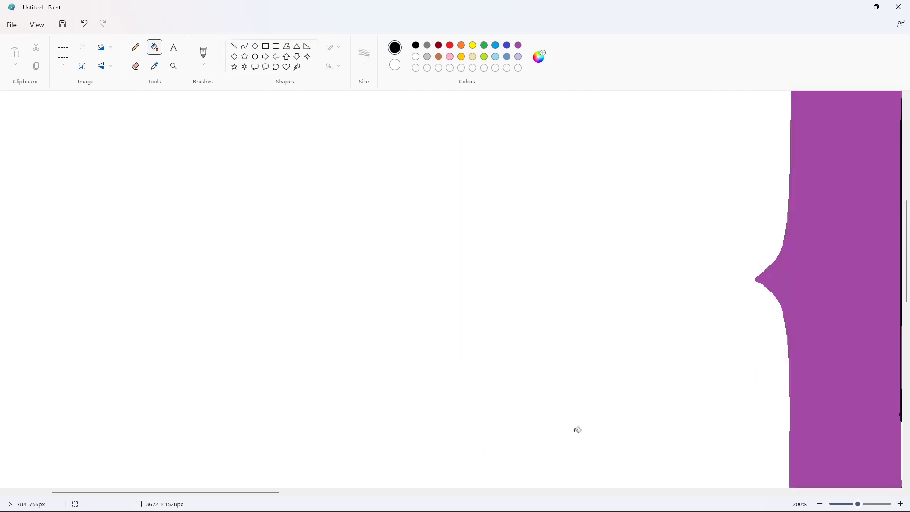
scroll(576, 429, "down", 3)
left_click_drag(251, 492, 387, 479)
left_click(235, 47)
left_click(516, 45)
mouse_move(447, 295)
left_mouse_down()
mouse_move(467, 299)
mouse_move(451, 303)
mouse_move(448, 291)
left_mouse_up()
left_click(470, 279)
left_click(480, 279)
left_click(454, 290)
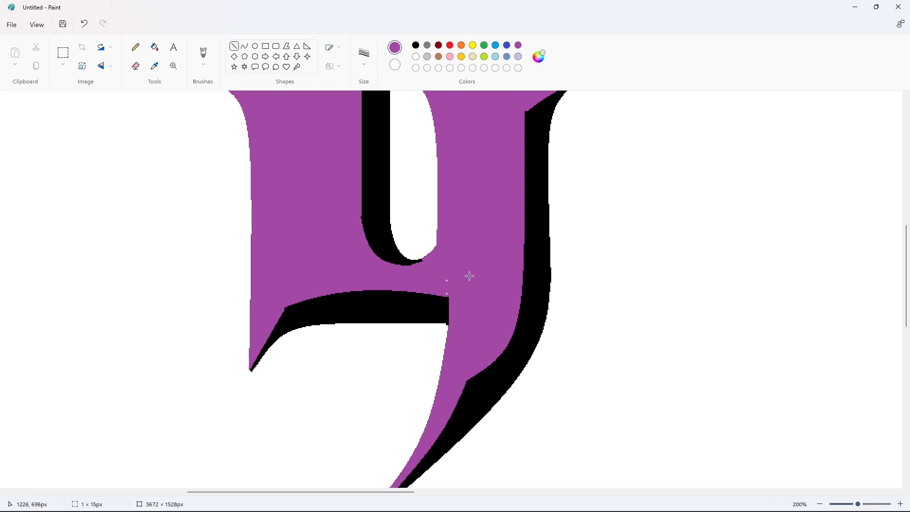
left_click(469, 275)
Trim the overshooting tip of the G's tail with white lines.
scroll(391, 361, "down", 2)
left_click(416, 56)
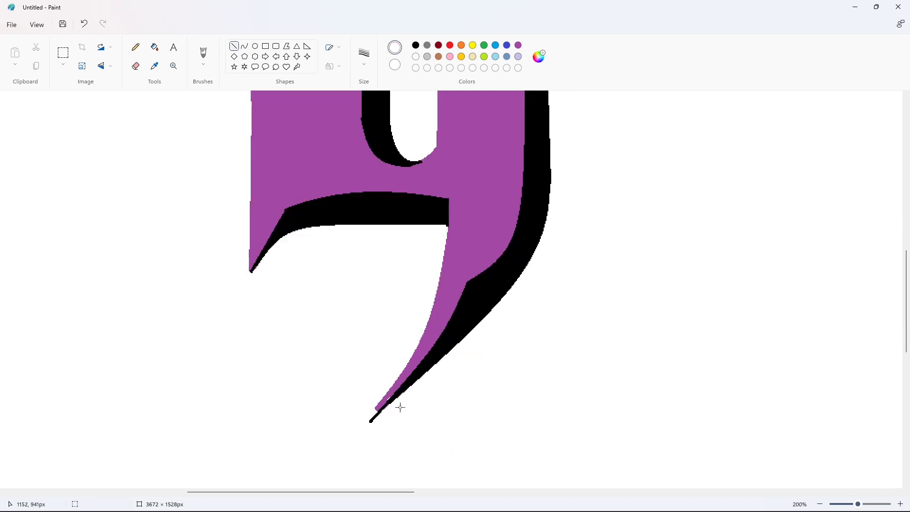
left_click_drag(378, 415, 361, 426)
left_click(393, 428)
left_click_drag(390, 385, 364, 422)
Trim the stray outline ends on the G's arms and top left edge with white lines.
scroll(536, 437, "up", 3)
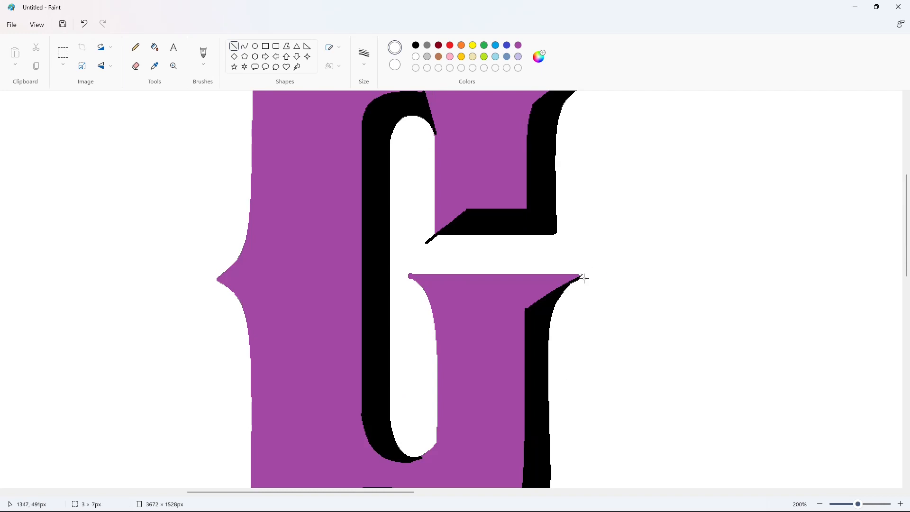
scroll(459, 331, "up", 1)
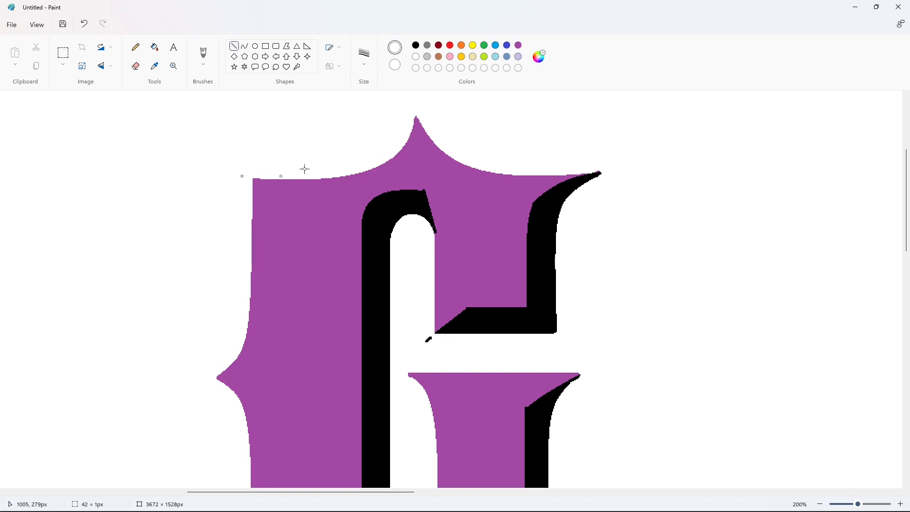
left_click(155, 46)
scroll(484, 347, "down", 1)
scroll(759, 428, "down", 1)
scroll(759, 433, "up", 2)
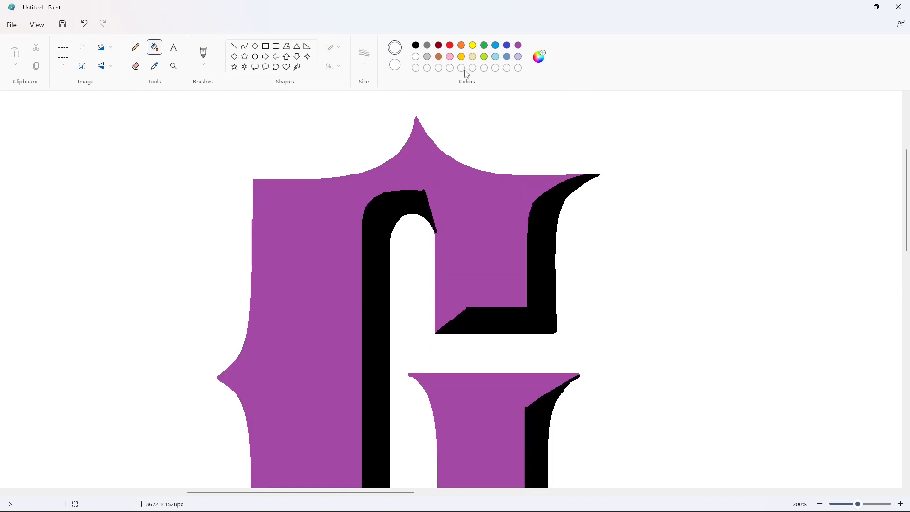
Smooth the edges of the black bevels above the inner opening and along the bottom with purple lines.
left_click(518, 45)
left_click(234, 45)
left_click_drag(416, 184, 448, 199)
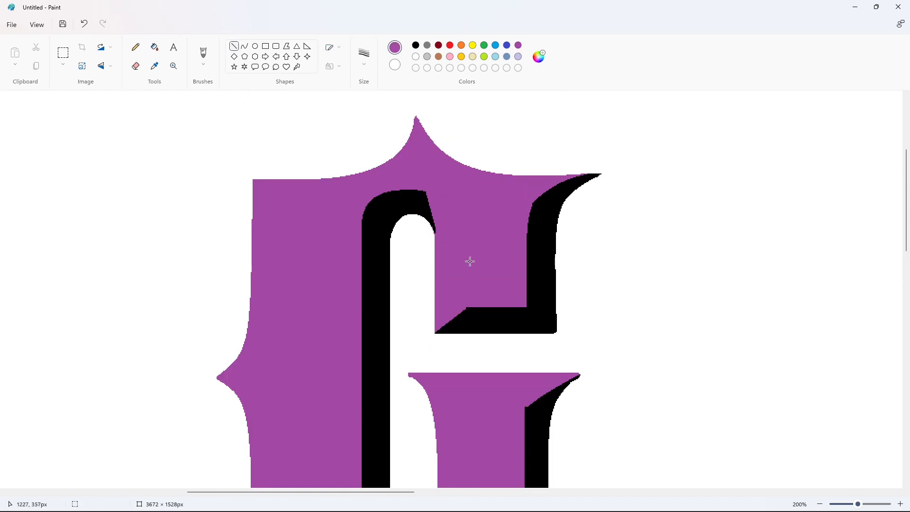
scroll(469, 272, "down", 2)
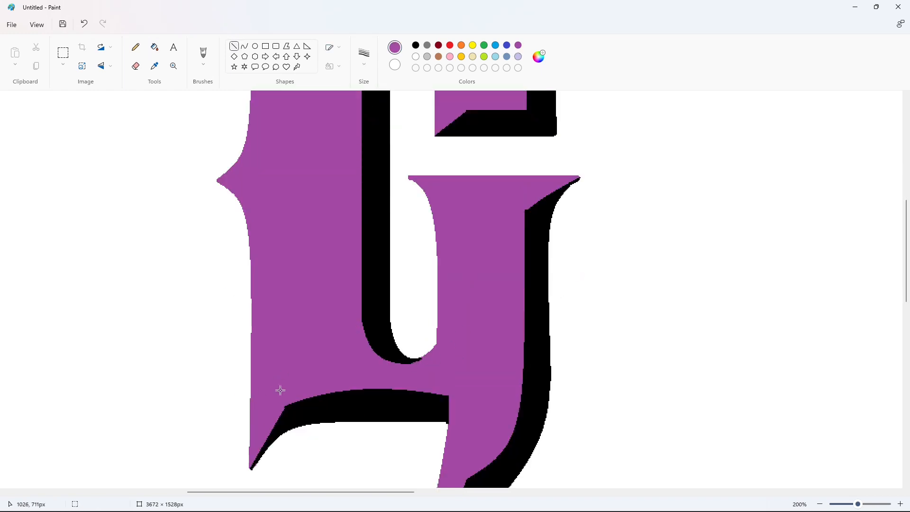
left_click_drag(280, 409, 292, 398)
left_click_drag(361, 388, 387, 388)
Recolour the bevel of the G's upper arm from black to blue.
left_click(820, 504)
scroll(665, 310, "up", 1)
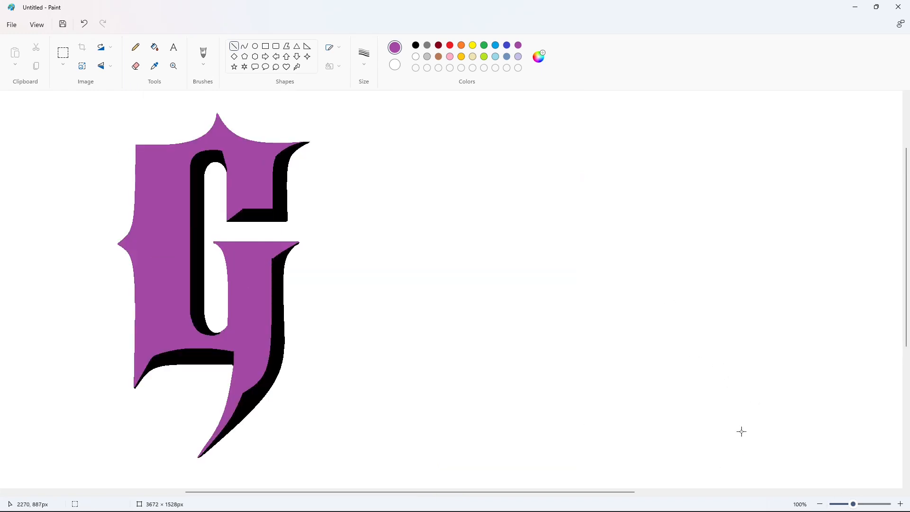
scroll(760, 430, "down", 2)
scroll(780, 414, "up", 2)
scroll(745, 418, "down", 1)
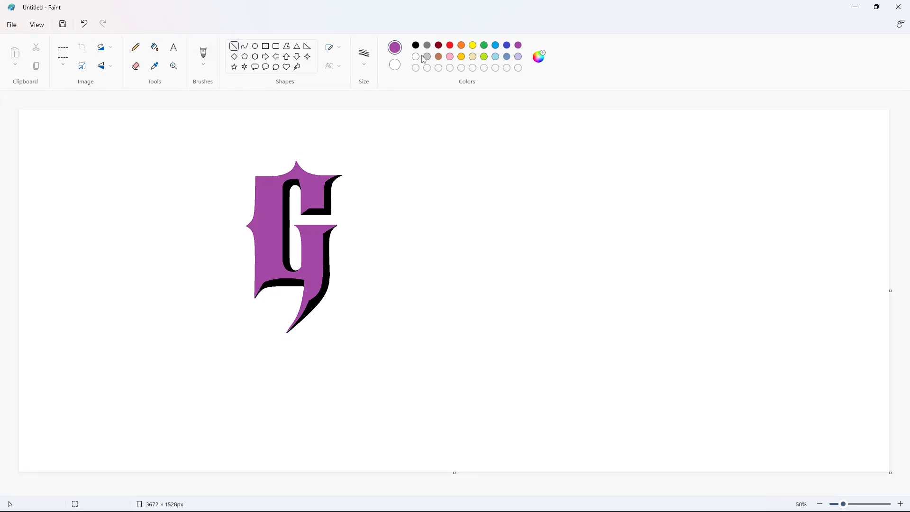
left_click(155, 47)
left_click(327, 194)
Outline the left stem of a lowercase u beside the G with black curves starting at the upper arm.
left_click(234, 46)
left_click(415, 45)
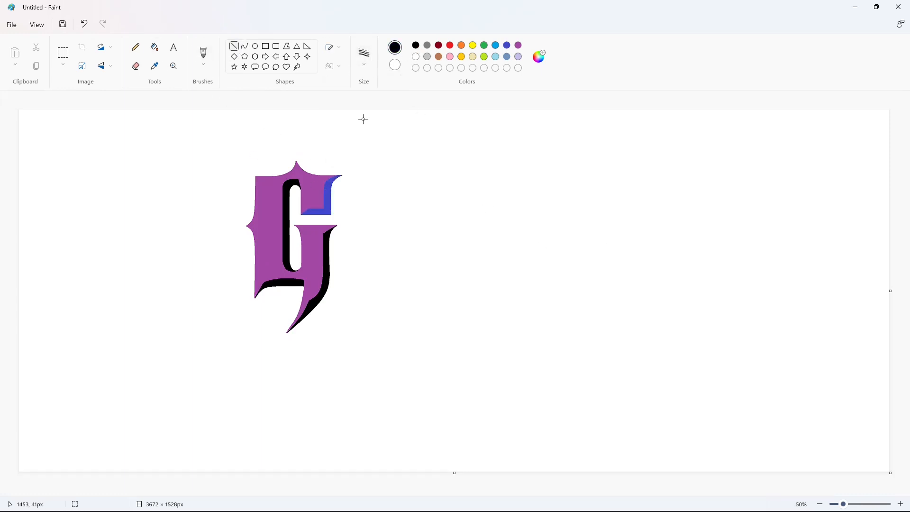
left_click(244, 46)
mouse_move(327, 199)
left_mouse_down()
mouse_move(351, 201)
mouse_move(362, 256)
left_mouse_up()
left_click(353, 202)
mouse_move(356, 209)
left_mouse_down()
mouse_move(339, 230)
mouse_move(338, 207)
mouse_move(350, 267)
left_mouse_up()
left_click(394, 223)
left_click(373, 220)
Add the rounded bottom of the u's inner opening and its slanted base line.
mouse_move(346, 254)
left_mouse_down()
mouse_move(337, 252)
mouse_move(396, 281)
mouse_move(368, 257)
left_mouse_up()
left_click(404, 257)
mouse_move(364, 259)
left_mouse_down()
mouse_move(366, 206)
mouse_move(398, 203)
mouse_move(384, 205)
mouse_move(388, 265)
left_mouse_up()
left_click(411, 266)
Outline the u's right stem with a serif and close its bottom right corner with curves.
left_click(234, 46)
left_click(243, 47)
left_click(432, 207)
left_click_drag(389, 228, 387, 212)
left_click(453, 215)
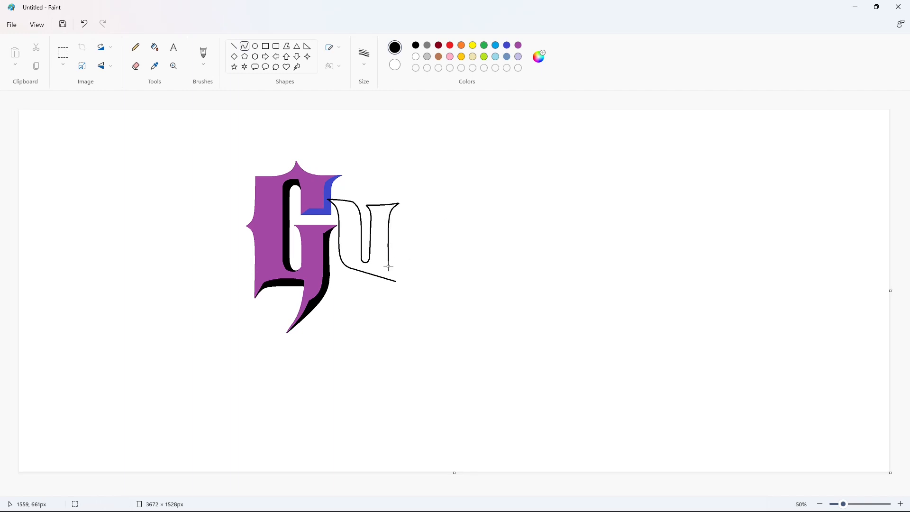
left_click_drag(388, 266, 396, 282)
Recolour the outline of the u purple.
left_click(155, 46)
left_click(518, 46)
left_click(369, 204)
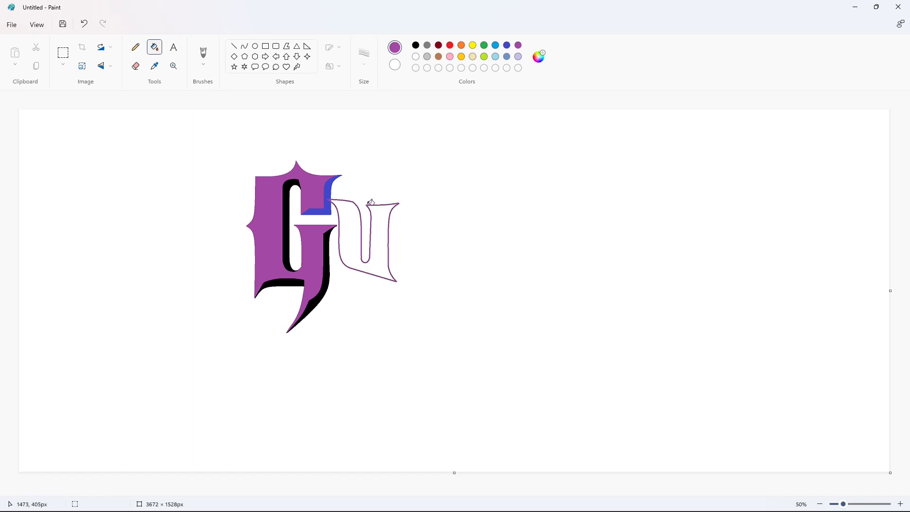
Draw a thin black bevel line inside the u's right stem, joining its upper and lower right tips.
left_click(245, 46)
left_click(363, 55)
left_click(371, 88)
mouse_move(383, 211)
left_mouse_down()
mouse_move(400, 203)
mouse_move(390, 208)
mouse_move(382, 265)
mouse_move(396, 282)
mouse_move(384, 272)
left_mouse_up()
left_click(436, 208)
left_click(234, 46)
left_click(244, 46)
left_click(423, 277)
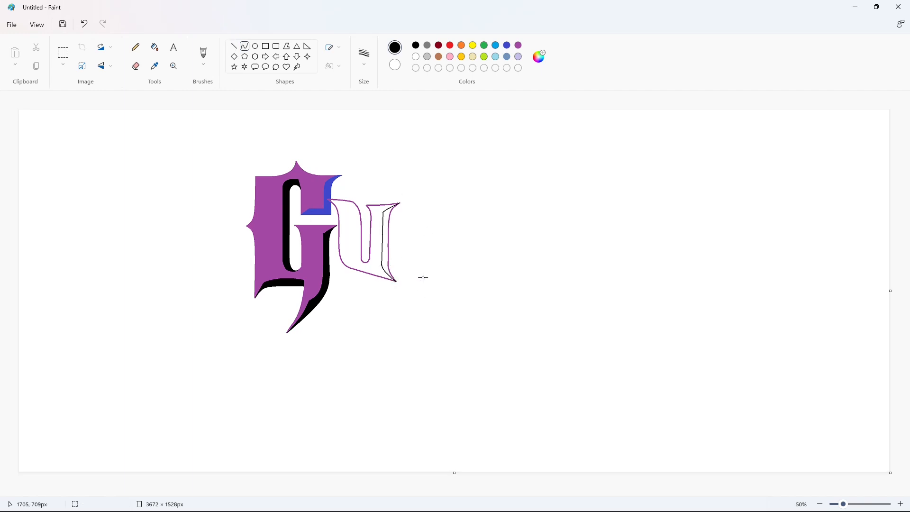
left_click(234, 45)
left_click_drag(354, 201, 354, 253)
key("ctrl+z")
Draw a thin black bevel line inside the u's left stem, from its top edge to the bottom of the inner opening.
left_click(244, 47)
left_click_drag(349, 206, 355, 251)
left_click_drag(350, 214, 354, 212)
left_click(383, 224)
left_click_drag(355, 251, 363, 262)
left_click(354, 255)
left_click(358, 260)
Try filling the outlined areas of the u with black, and undo the fills.
left_click(900, 503)
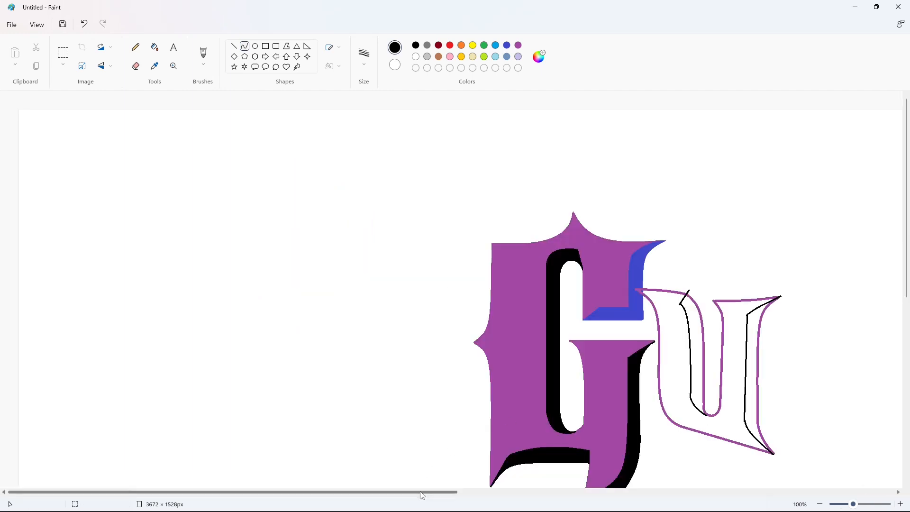
left_click_drag(419, 491, 559, 492)
left_click(900, 504)
left_click_drag(348, 492, 459, 491)
mouse_move(905, 261)
left_mouse_down()
mouse_move(905, 286)
mouse_move(905, 275)
left_mouse_up()
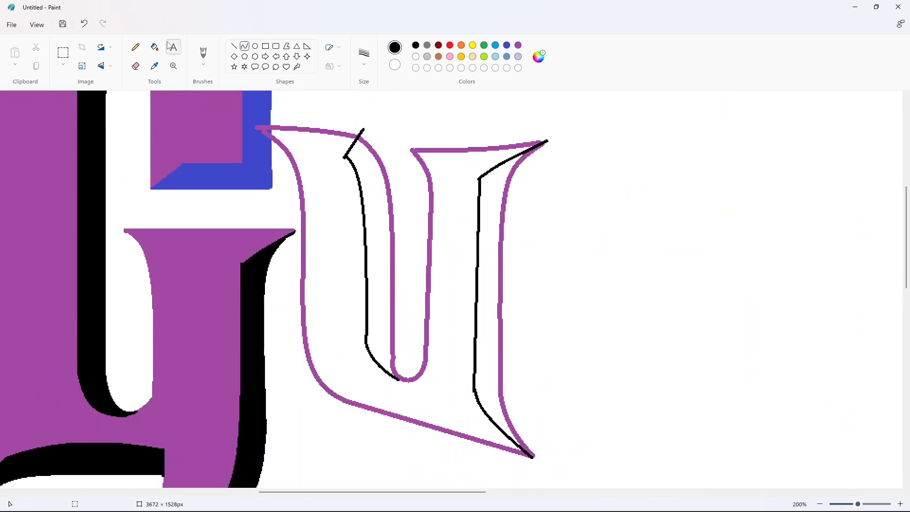
left_click(154, 47)
left_click(286, 137)
left_click(273, 129)
key("ctrl+z")
key("ctrl+z")
Try filling the main body of the u with purple, and undo the fills.
left_click(518, 45)
left_click(280, 133)
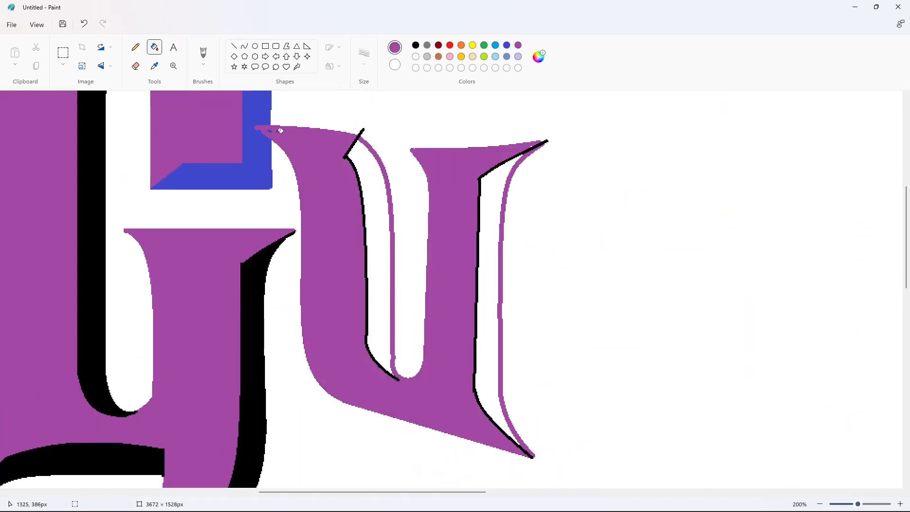
left_click(271, 132)
left_click(415, 46)
key("ctrl+z")
key("ctrl+z")
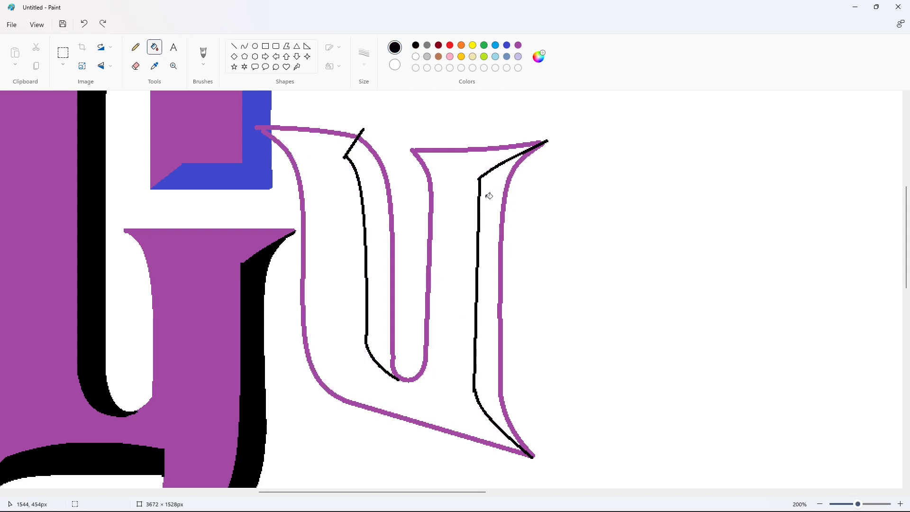
Close the lower tip of the u's inner bevel with a short black line and fill both of its bevels black.
left_click(234, 46)
left_click_drag(399, 379, 392, 366)
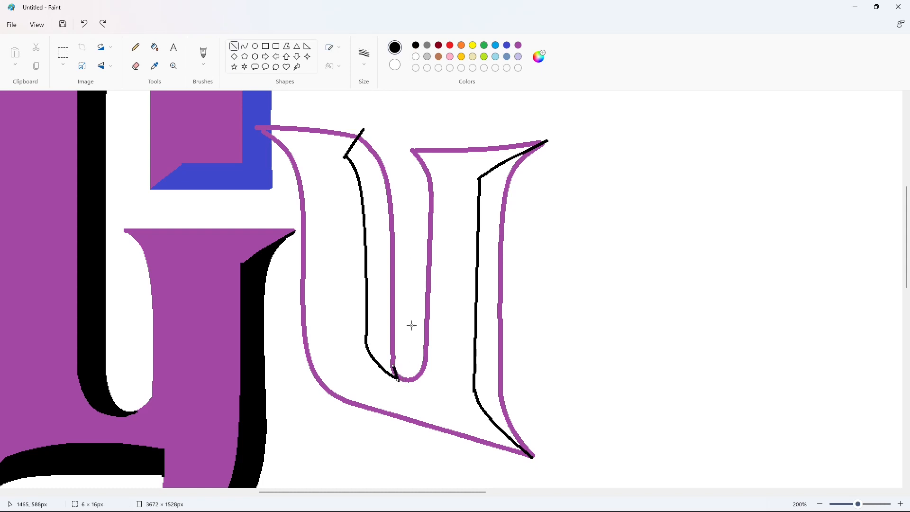
left_click(154, 47)
left_click(376, 204)
left_click(392, 196)
left_click(491, 359)
left_click(499, 360)
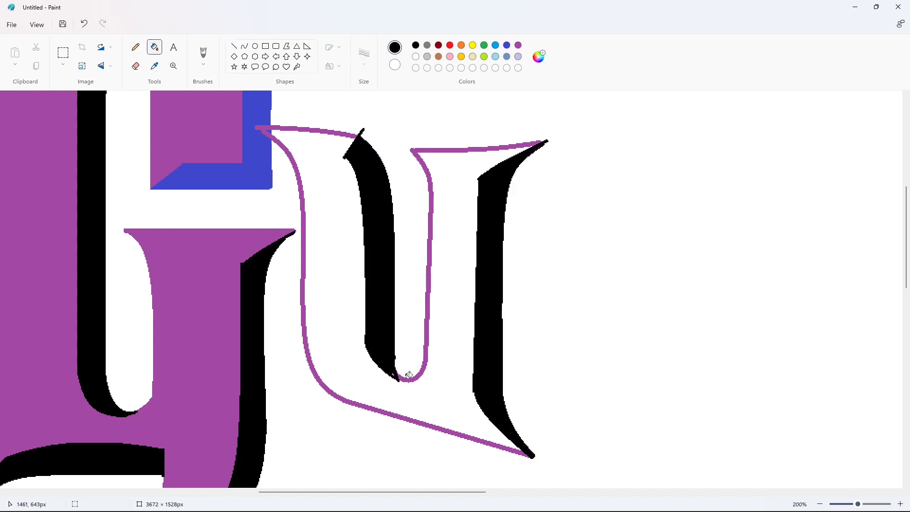
Fill the u's body with purple and clean up its stray tips and bevel corners with short white and purple lines.
left_click(518, 45)
left_click(284, 134)
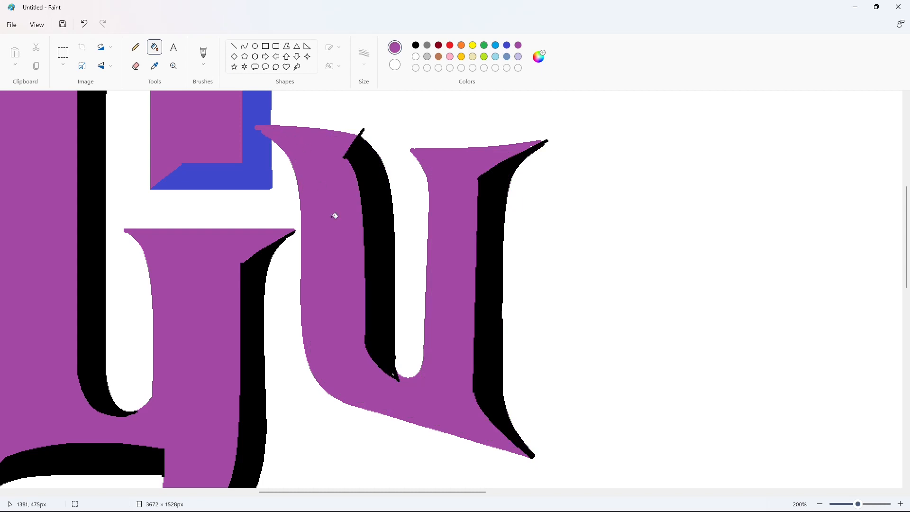
left_click(234, 46)
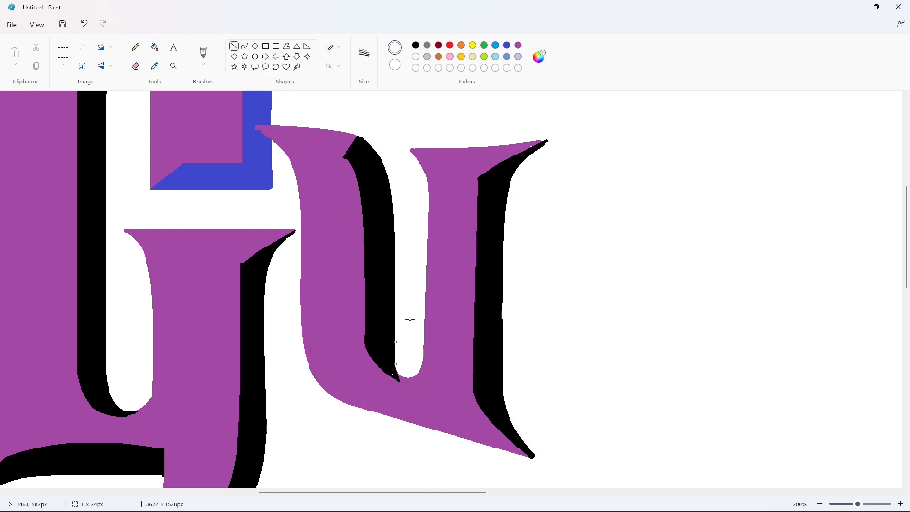
left_click_drag(527, 441, 544, 470)
left_click(517, 45)
left_click_drag(339, 149, 345, 161)
left_click_drag(384, 374, 404, 380)
left_click(450, 356)
scroll(583, 404, "up", 2)
scroll(584, 405, "down", 2)
left_click_drag(263, 133, 256, 128)
left_click(308, 147)
left_click(416, 57)
Recolour the blue bevel on the G's upper arm black.
left_click_drag(513, 492, 407, 492)
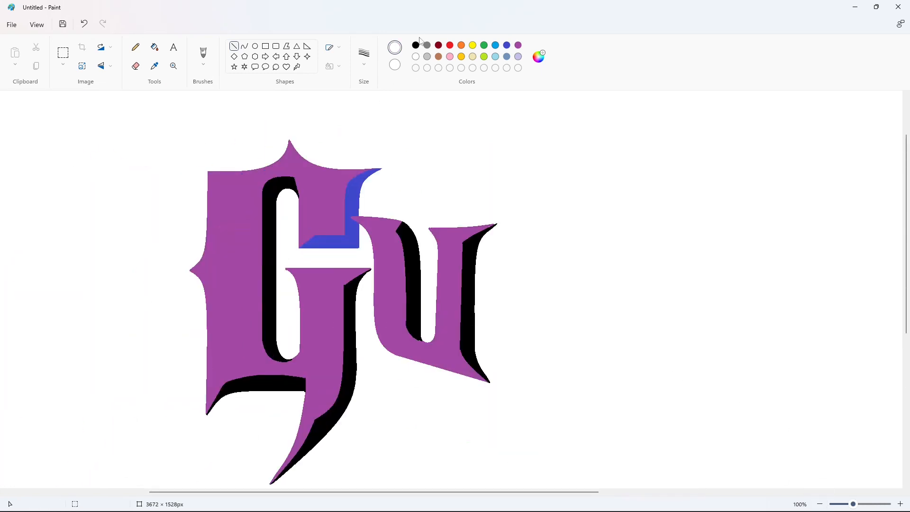
left_click(416, 45)
left_click(154, 47)
left_click(349, 196)
scroll(704, 312, "down", 2)
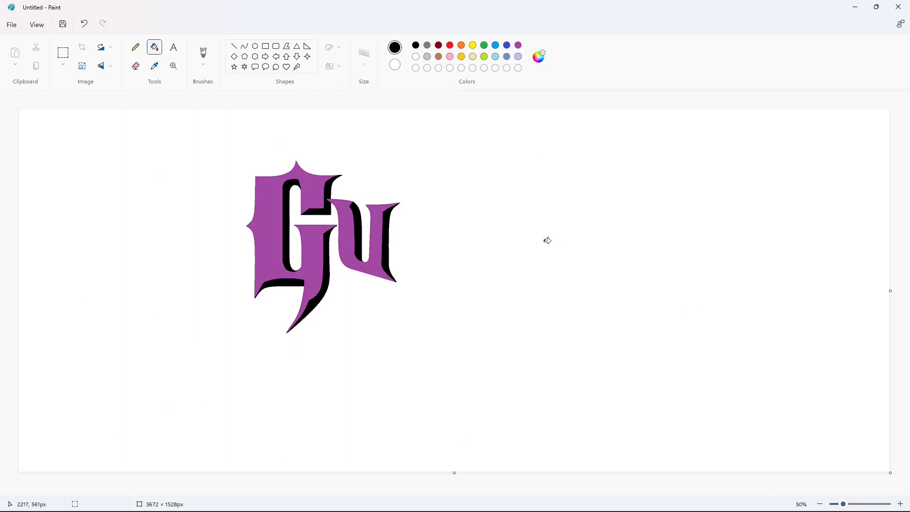
Draw the top edge and curved left side of a small-cap i beside the u, using 5 px black lines.
left_click(233, 46)
left_click(364, 53)
left_click(365, 124)
left_click(245, 46)
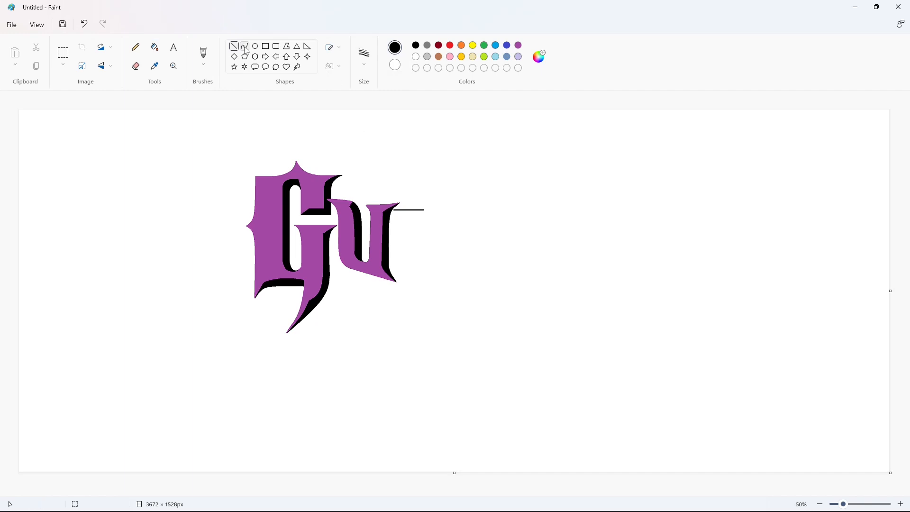
left_click_drag(394, 209, 394, 271)
left_click(401, 221)
left_click(401, 218)
left_click(395, 268)
left_click(400, 266)
left_click(400, 264)
left_click(457, 258)
Draw the i's curved right side and close its base with a straight line about 129 px long.
mouse_move(423, 210)
left_mouse_down()
mouse_move(415, 242)
mouse_move(425, 273)
left_mouse_up()
left_click(417, 219)
left_click(416, 220)
left_click(463, 242)
left_click(419, 269)
left_click(419, 267)
left_click(465, 260)
left_click(234, 46)
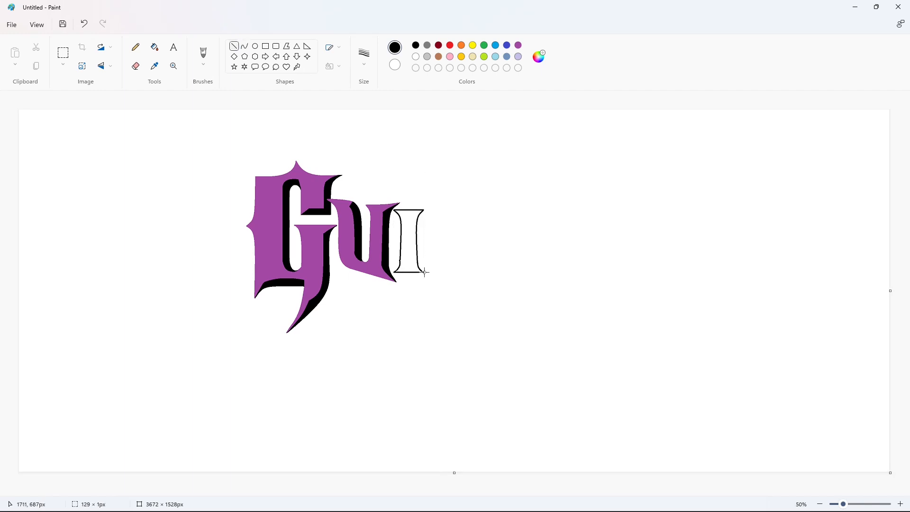
left_click(479, 257)
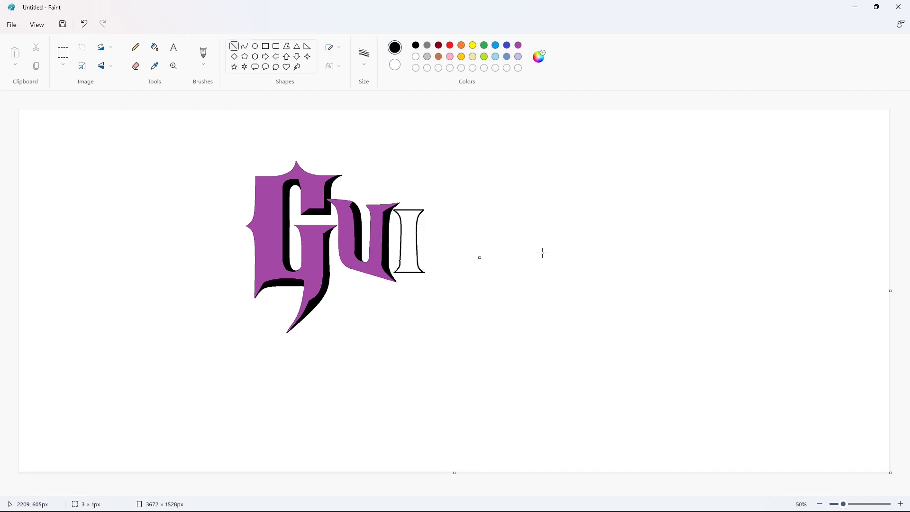
Fill the i with black and trim its lower right corner with a white line.
left_click(245, 47)
left_click(154, 47)
left_click(408, 246)
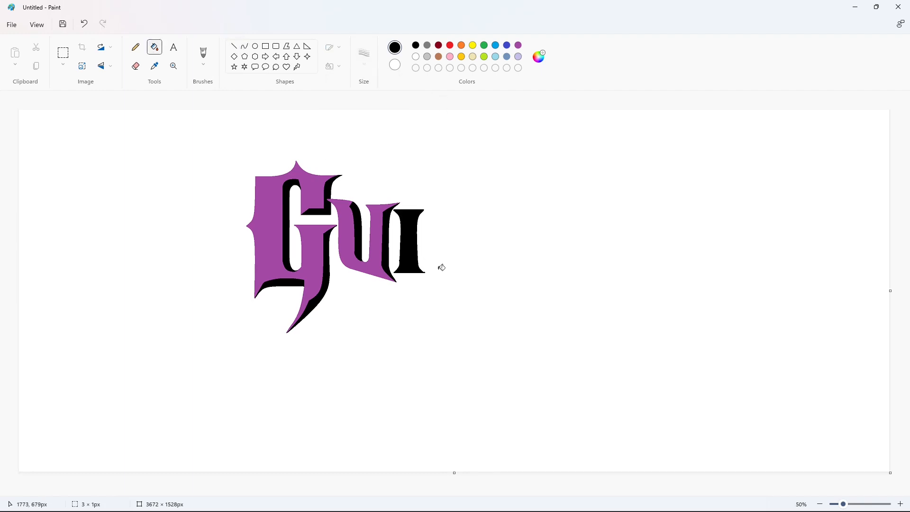
left_click(900, 504)
left_click_drag(424, 491, 532, 491)
left_click(234, 46)
left_click(416, 56)
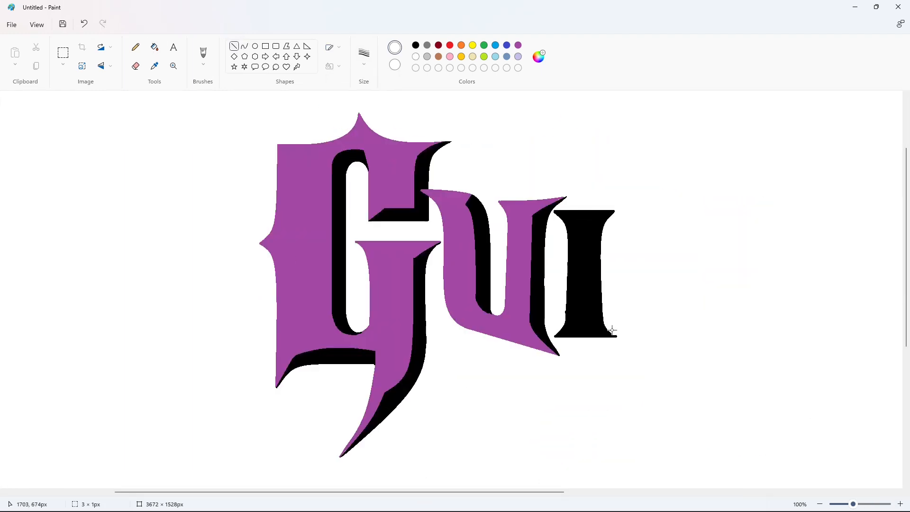
left_click_drag(612, 330, 621, 342)
left_click(820, 504)
Create the lighter purple custom colour #D05DD1 and fill the i with it.
left_click(517, 45)
left_click(538, 56)
left_click(487, 175)
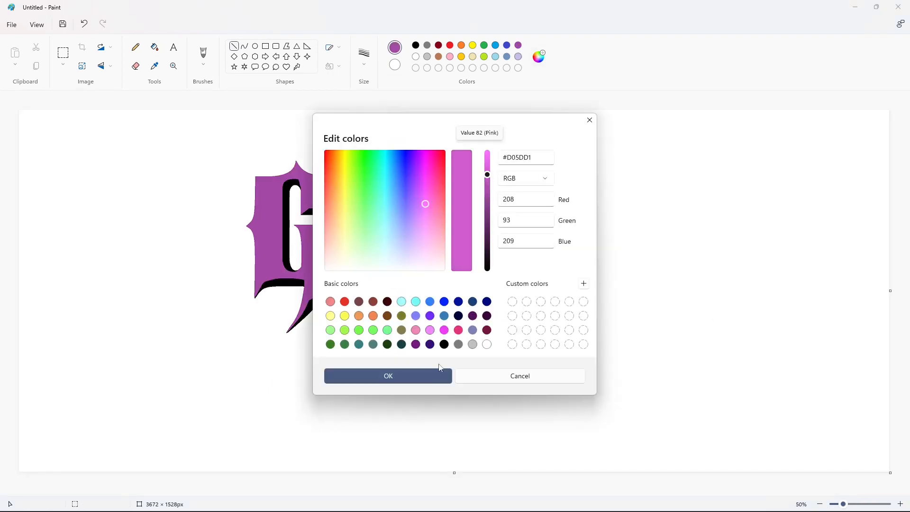
left_click(432, 372)
left_click(154, 47)
left_click(409, 224)
Draw 3 px black bevel lines inside the i along its right side and base, joining them to the corners.
left_click(244, 45)
left_click(364, 57)
left_click(364, 102)
left_click(415, 45)
mouse_move(411, 217)
left_mouse_down()
mouse_move(419, 212)
mouse_move(412, 265)
left_mouse_up()
left_click(414, 213)
left_click(233, 46)
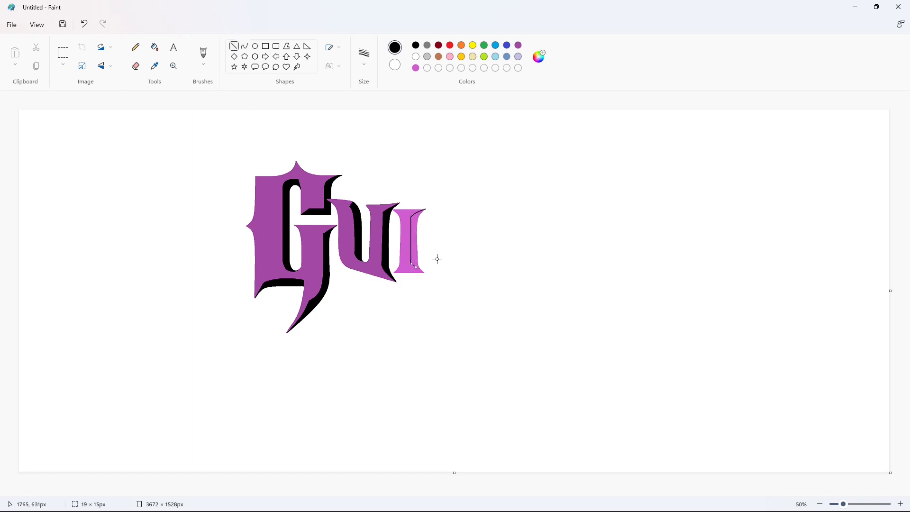
left_click(416, 267)
left_click_drag(404, 267, 395, 273)
left_click(492, 260)
Fill the i's right and bottom bevel area with black.
left_click(899, 504)
left_click(899, 504)
left_click_drag(230, 492, 506, 496)
left_click(154, 47)
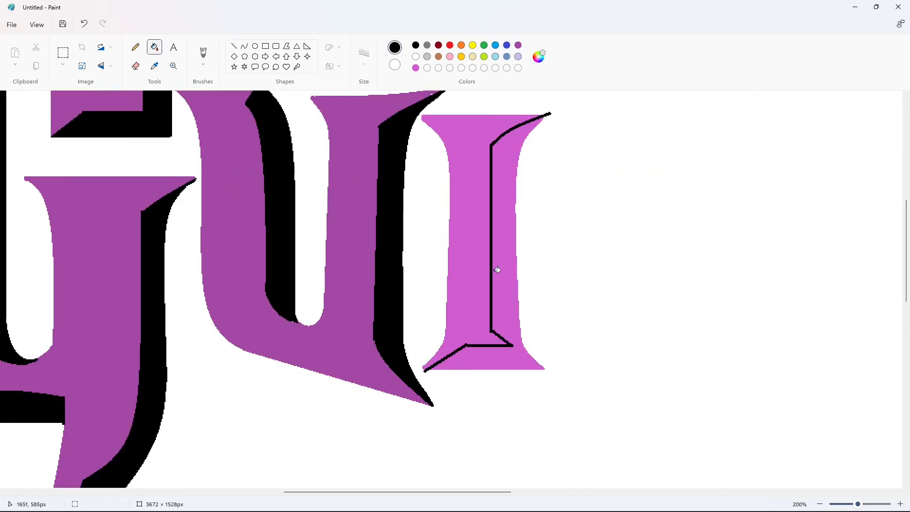
left_click(504, 268)
Trim the i's stray black tips with white lines and touch up the inner corner of its bevel.
left_click(415, 67)
left_click(234, 47)
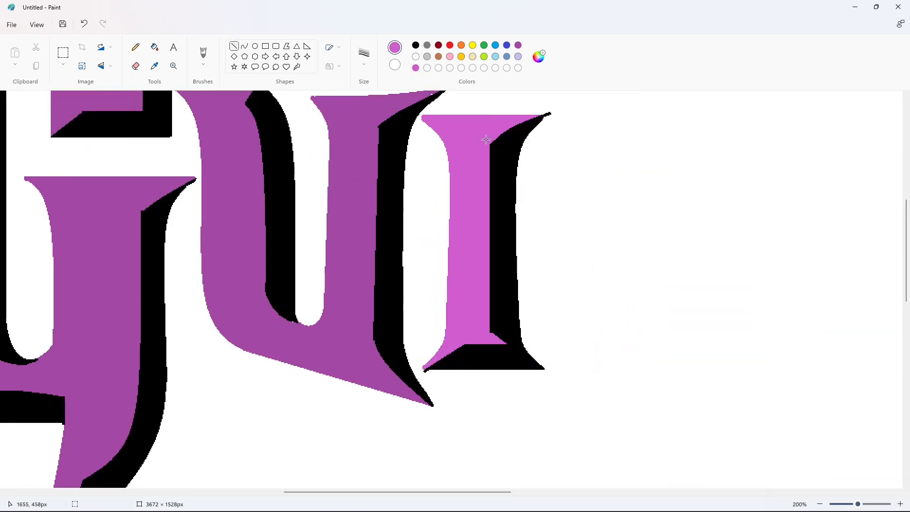
left_click(415, 56)
left_click_drag(436, 371, 420, 371)
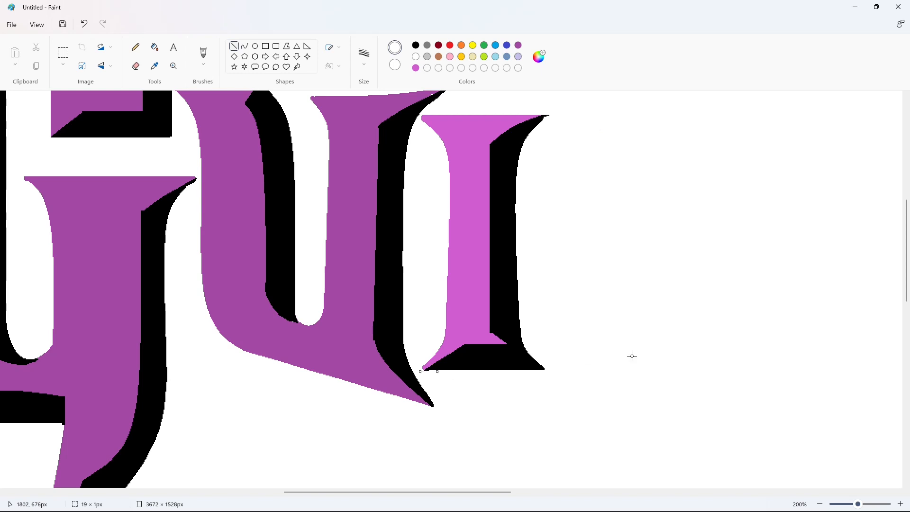
left_click_drag(486, 326, 491, 335)
left_click(416, 68)
Recolour the bodies of the G and the u with the lighter purple custom colour.
scroll(745, 435, "down", 4)
left_click(154, 47)
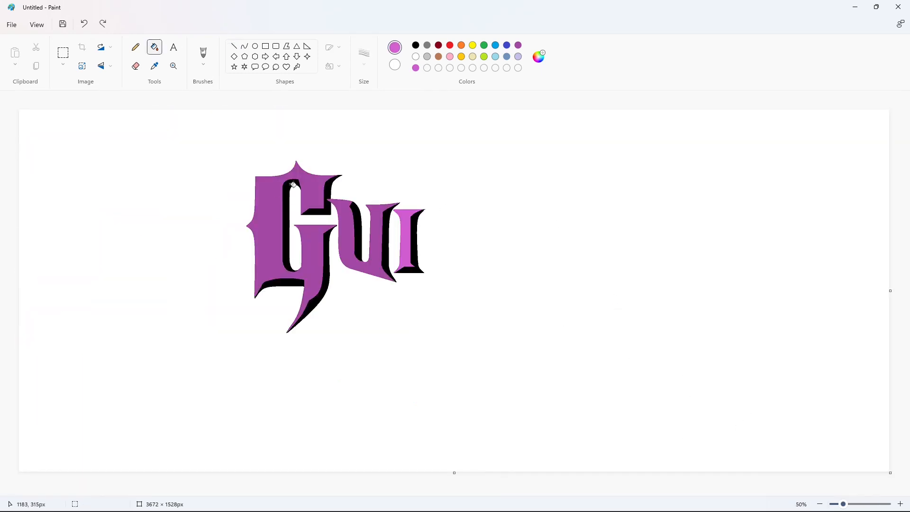
left_click(290, 176)
left_click(341, 222)
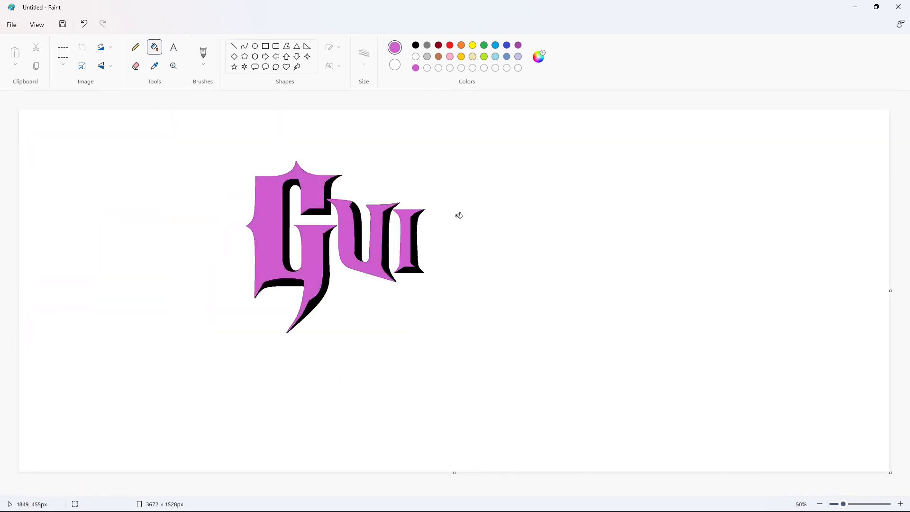
Draw the top edge of a T's crossbar above the i with a 5 px black line, and add its curved left end.
left_click(233, 46)
left_click(415, 45)
left_click(364, 53)
left_click(369, 120)
left_click_drag(406, 184, 486, 185)
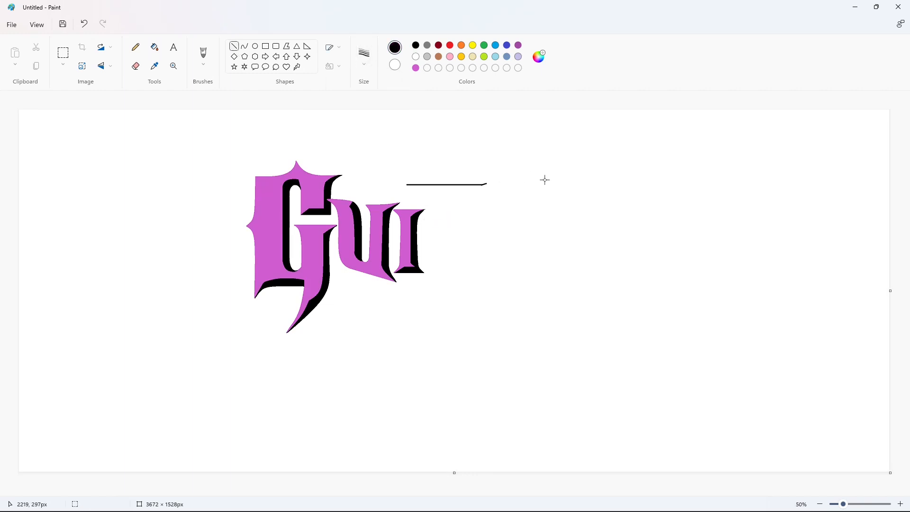
left_click(246, 47)
left_click_drag(406, 184, 391, 199)
left_click(401, 192)
left_click(498, 196)
Close the T's crossbar with a straight lower edge and a curved right end.
left_click(234, 47)
mouse_move(388, 200)
left_mouse_down()
mouse_move(468, 201)
mouse_move(485, 184)
mouse_move(481, 196)
left_mouse_up()
left_click(524, 195)
left_click(244, 46)
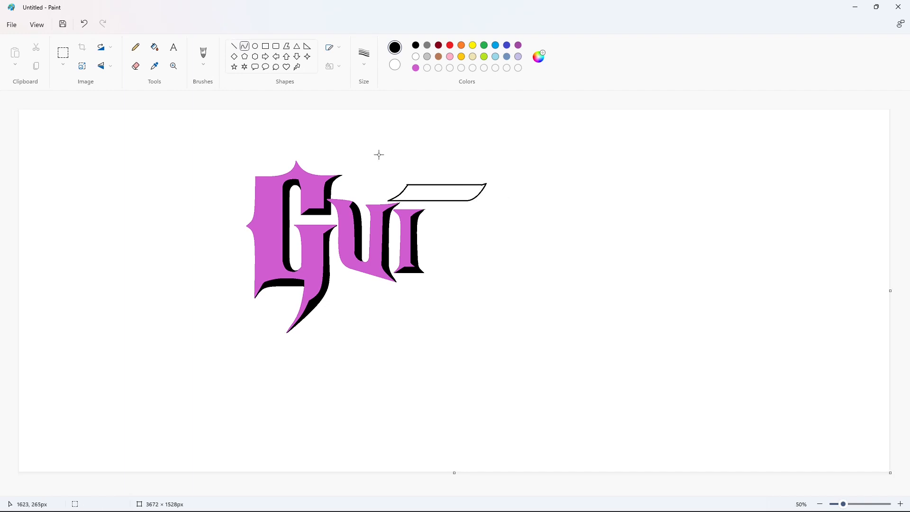
Draw the two sides of the T's stem below the crossbar, each ending in a curved, outward-flaring foot.
left_click(234, 46)
mouse_move(427, 204)
left_mouse_down()
mouse_move(427, 271)
mouse_move(446, 204)
mouse_move(452, 282)
mouse_move(421, 280)
left_mouse_up()
left_click(244, 46)
left_click(449, 279)
left_click(488, 279)
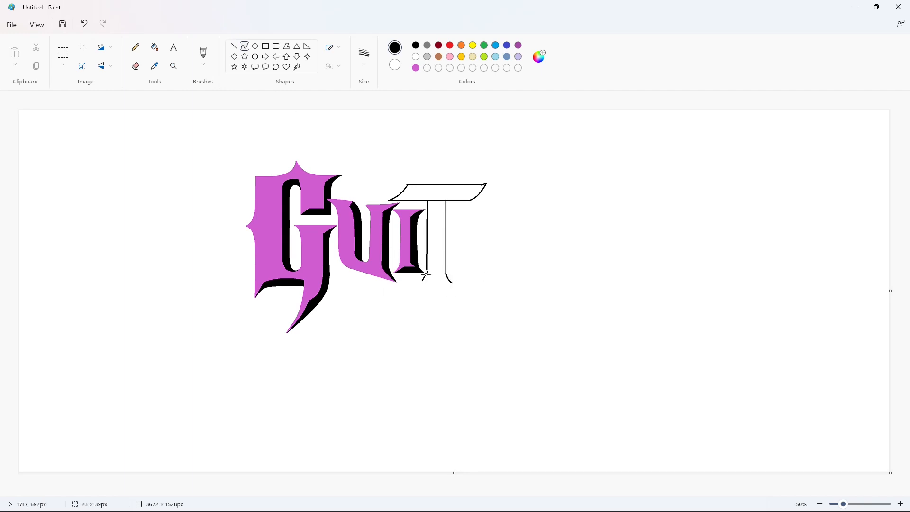
left_click(425, 276)
left_click(479, 272)
Close the base of the T's stem with a straight line and fill the stem and crossbar black.
left_click(235, 48)
left_click(900, 504)
scroll(810, 471, "down", 3)
left_click_drag(422, 492, 568, 491)
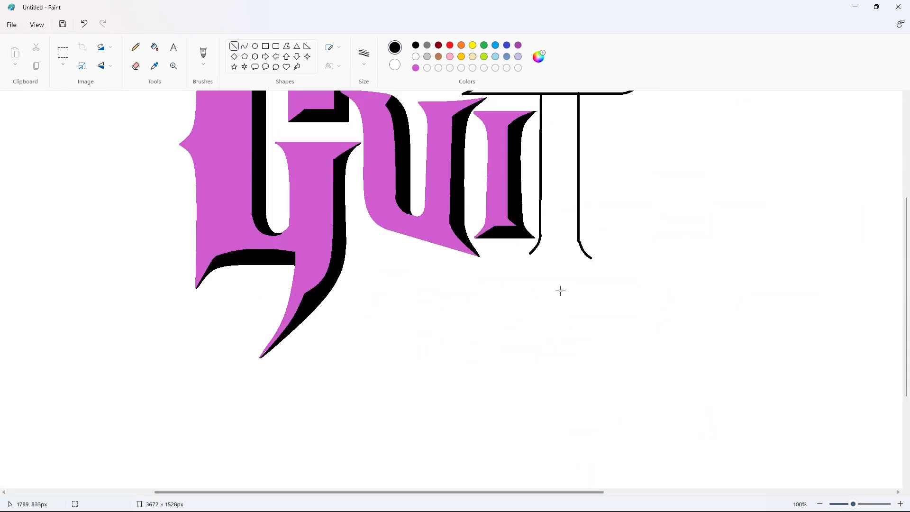
left_click_drag(530, 253, 591, 257)
left_click(624, 263)
scroll(622, 317, "up", 3)
scroll(622, 317, "down", 2)
left_click(156, 48)
left_click(564, 179)
left_click(560, 208)
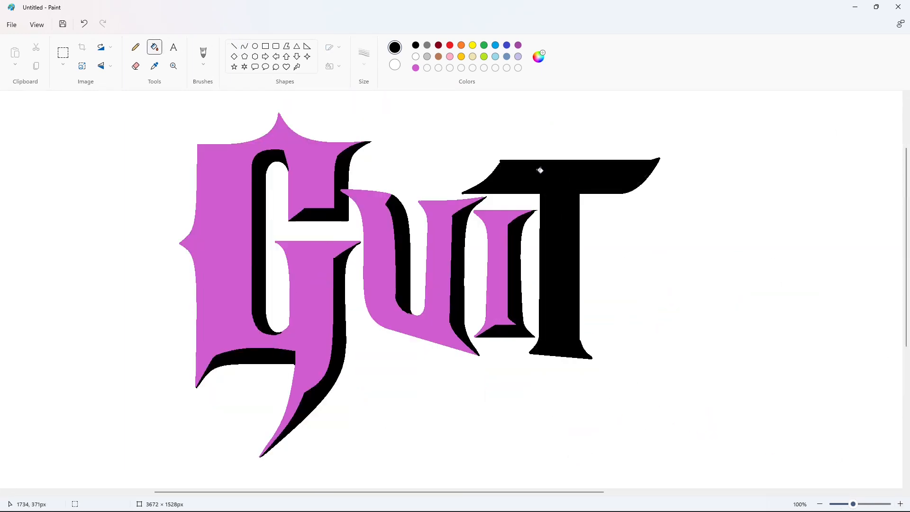
Trim the upper left corner and left tip of the T's crossbar with short white lines.
left_click(416, 56)
left_click(235, 47)
left_click_drag(495, 164, 506, 153)
left_click_drag(462, 194, 468, 195)
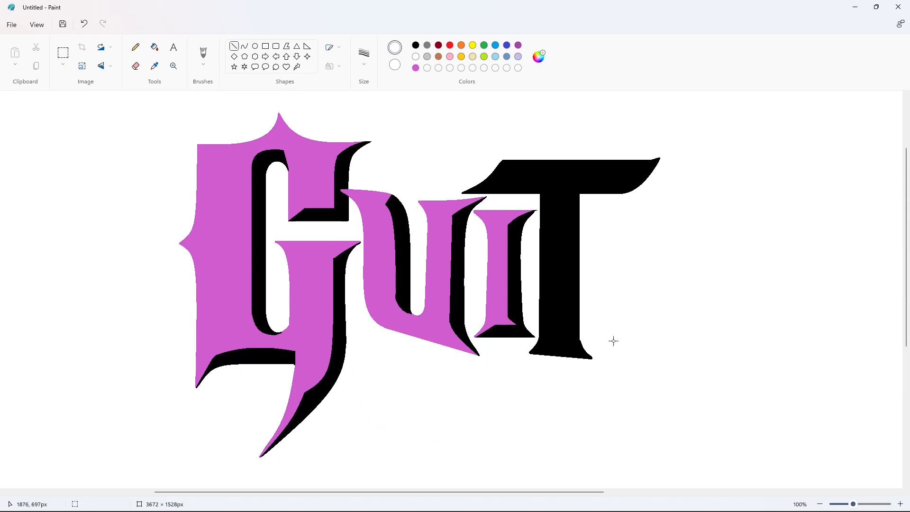
Fill the T with the lighter purple custom colour.
left_click(154, 46)
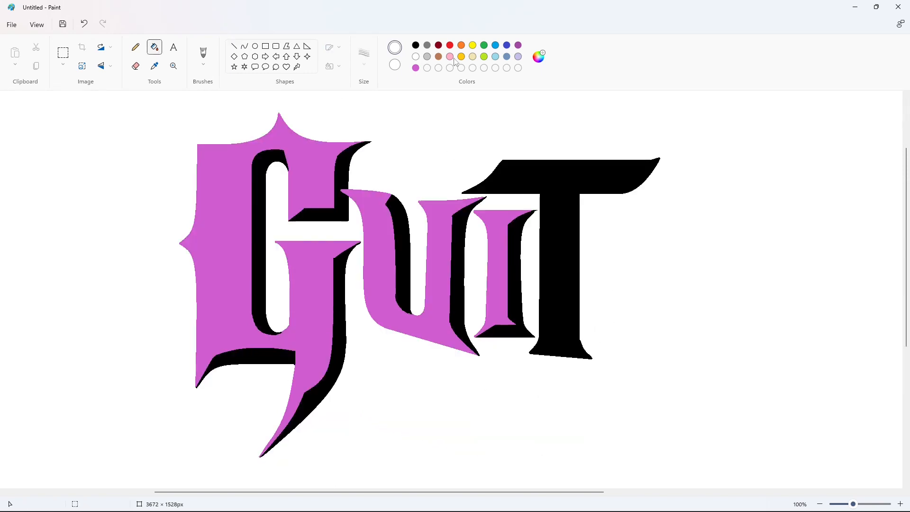
left_click(416, 68)
left_click(559, 265)
left_click(820, 504)
Draw a 3 px black bevel line along the lower part of the T's crossbar, curving out to both tips.
left_click(245, 46)
left_click(364, 57)
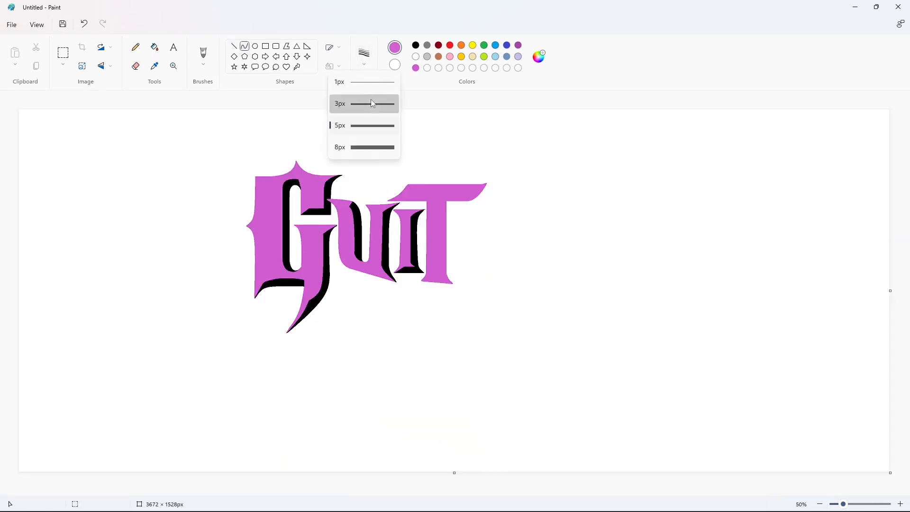
left_click(370, 99)
left_click(415, 45)
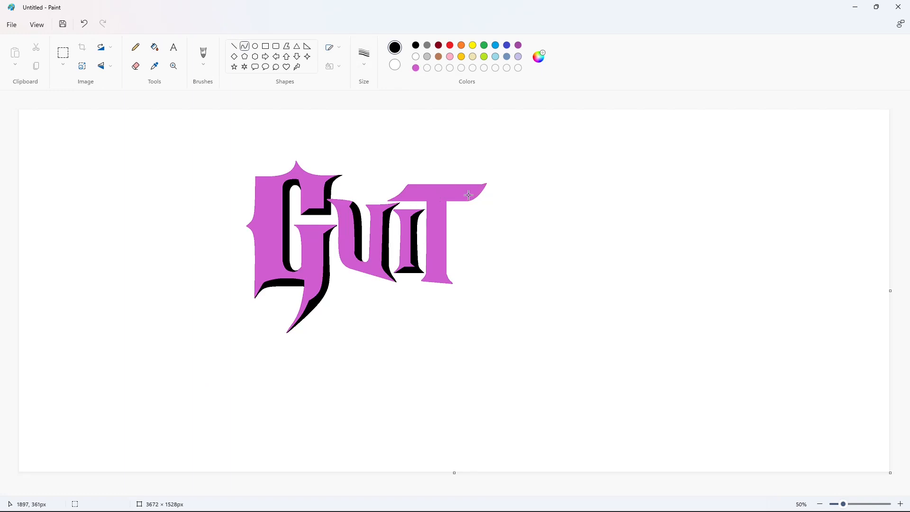
mouse_move(467, 196)
left_mouse_down()
mouse_move(488, 182)
mouse_move(479, 193)
mouse_move(385, 202)
left_mouse_up()
left_click(551, 190)
left_click(233, 49)
left_click(503, 179)
Draw black bevel lines down the right part of the T's stem and across its flared foot.
left_click(244, 47)
left_click_drag(394, 198, 440, 270)
left_click(538, 192)
left_click(234, 47)
left_click(512, 258)
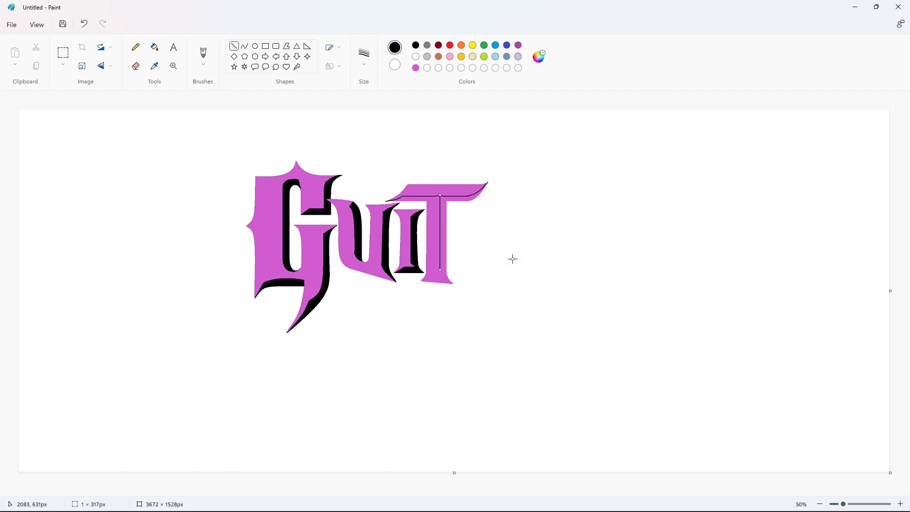
left_click(245, 46)
left_click(233, 47)
left_click(485, 276)
left_click_drag(443, 278, 419, 281)
left_click(490, 272)
left_click(554, 282)
Fill the T's bevel strips black, closing off the left crossbar strip at the stem with a short vertical line.
left_click(904, 503)
left_click(903, 503)
left_click_drag(223, 491, 545, 493)
left_click(155, 48)
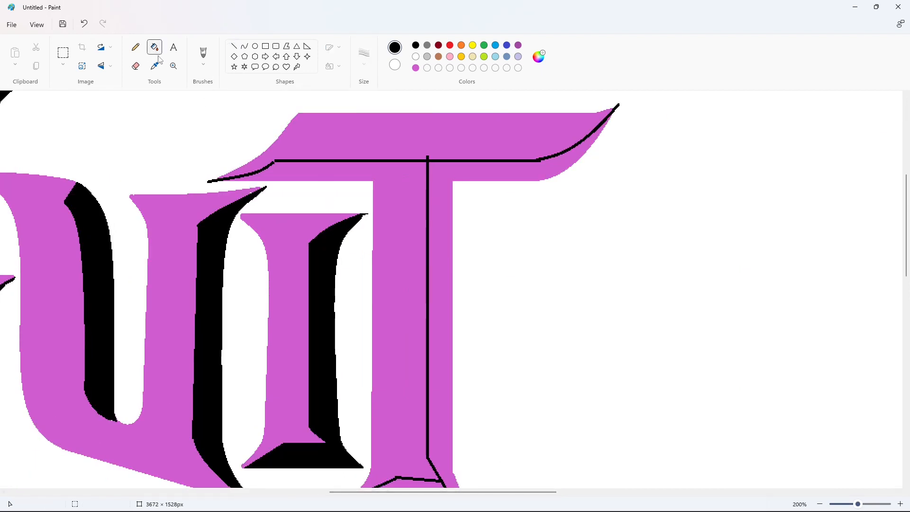
left_click(465, 165)
scroll(464, 166, "up", 2)
left_click(234, 46)
left_click_drag(372, 280, 371, 259)
left_click(441, 230)
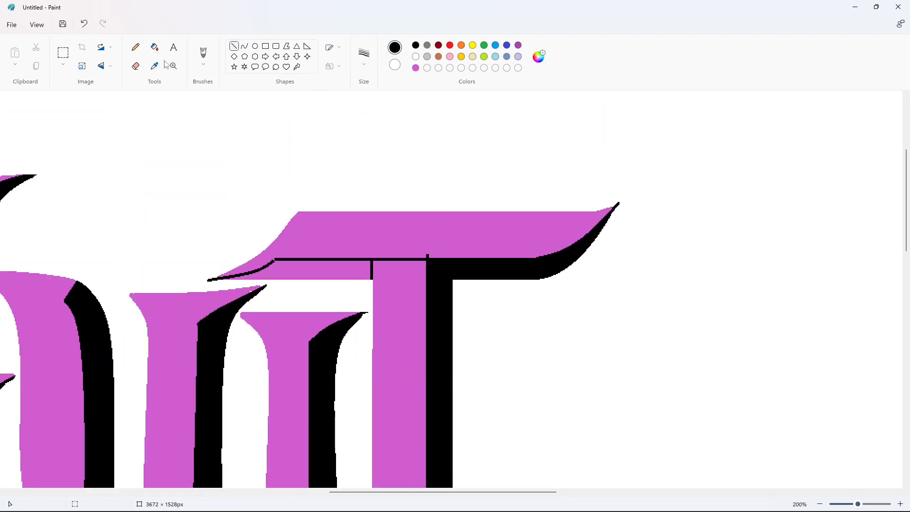
left_click(154, 48)
left_click(299, 270)
Cover the black line end sticking up above the T's stem bevel with short light purple lines.
left_click(415, 69)
left_click(234, 46)
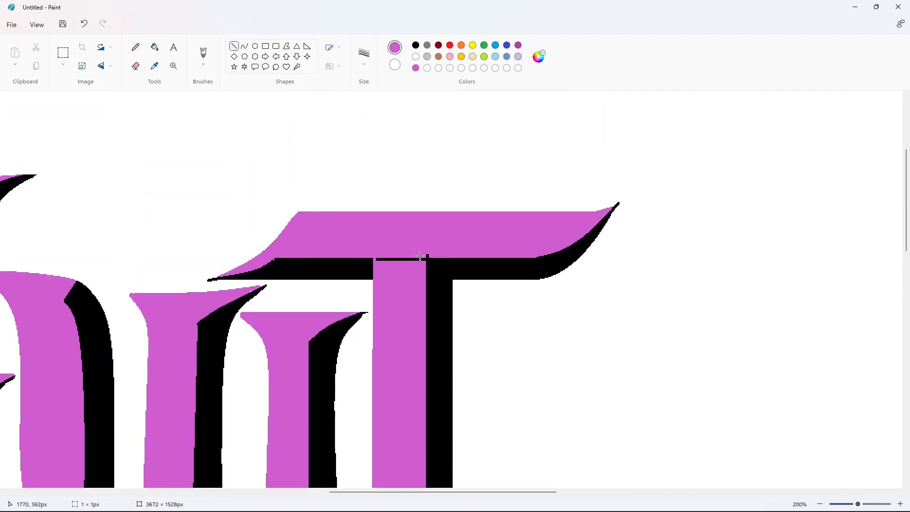
left_click_drag(420, 256, 430, 256)
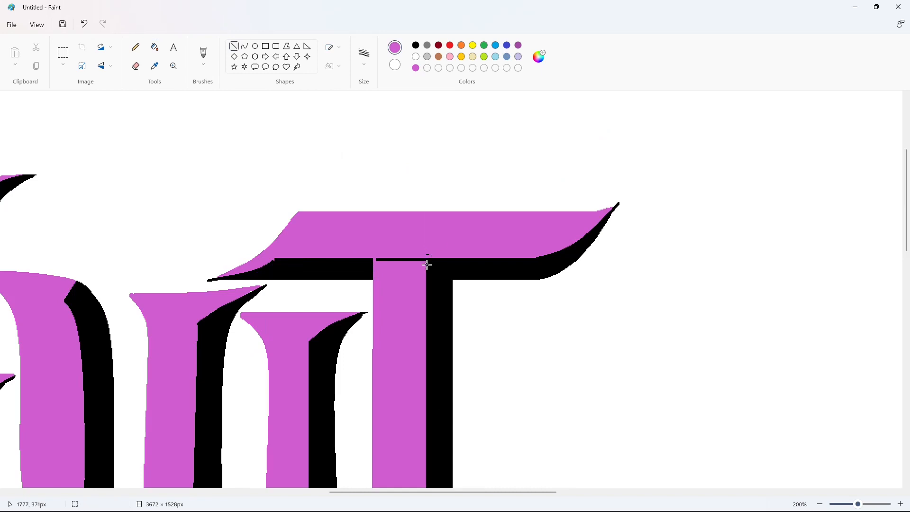
left_click(416, 45)
scroll(274, 259, "down", 5)
scroll(381, 199, "up", 5)
Trim the crossbar's right tip in white and recolour the black line between crossbar and stem light purple.
left_click(415, 57)
left_click_drag(635, 200, 666, 198)
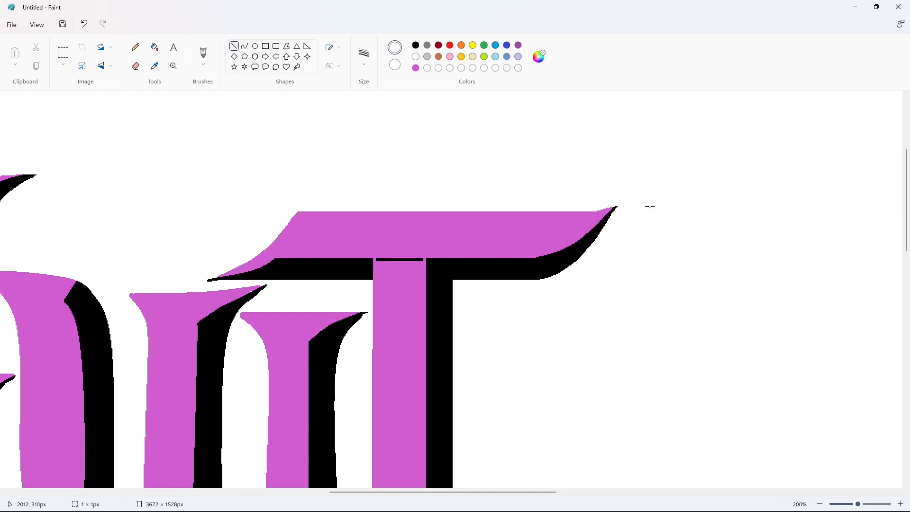
left_click(415, 68)
left_click(154, 47)
scroll(411, 256, "down", 5)
Trim the protruding left tip of the T's foot with short white lines.
left_click(415, 57)
left_click(233, 46)
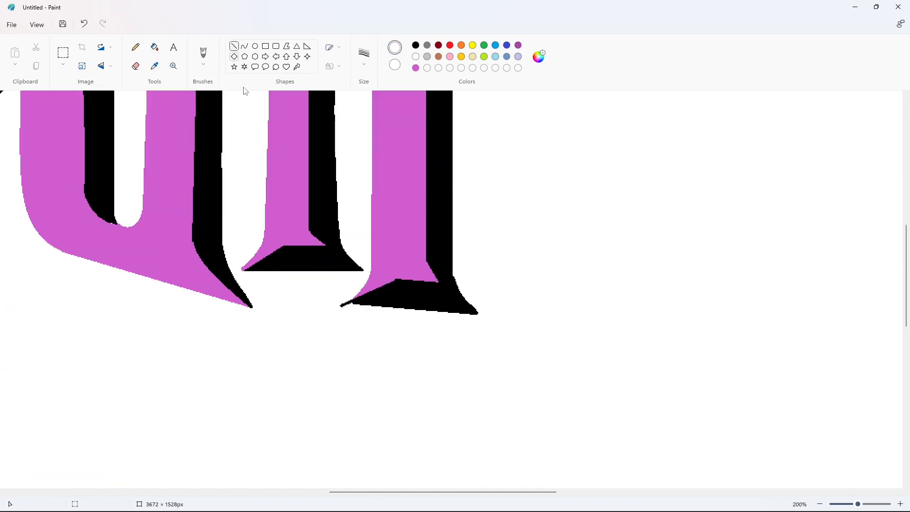
left_click_drag(331, 304, 352, 309)
scroll(671, 358, "up", 4)
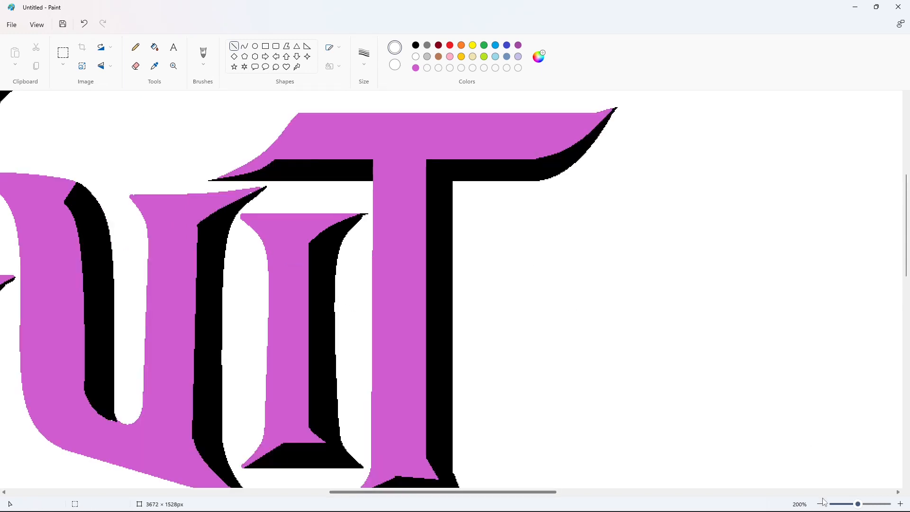
scroll(787, 400, "down", 2)
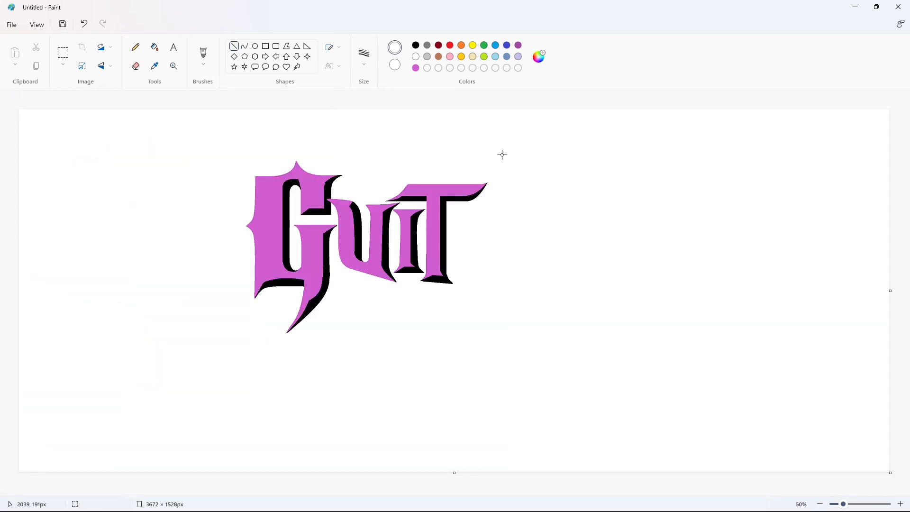
Draw the top of an A beside the T in black, with a sloping left edge, pointed peak and right shoulder.
left_click(245, 46)
left_click(416, 45)
mouse_move(451, 224)
left_mouse_down()
mouse_move(490, 192)
mouse_move(544, 193)
left_mouse_up()
key("ctrl+z")
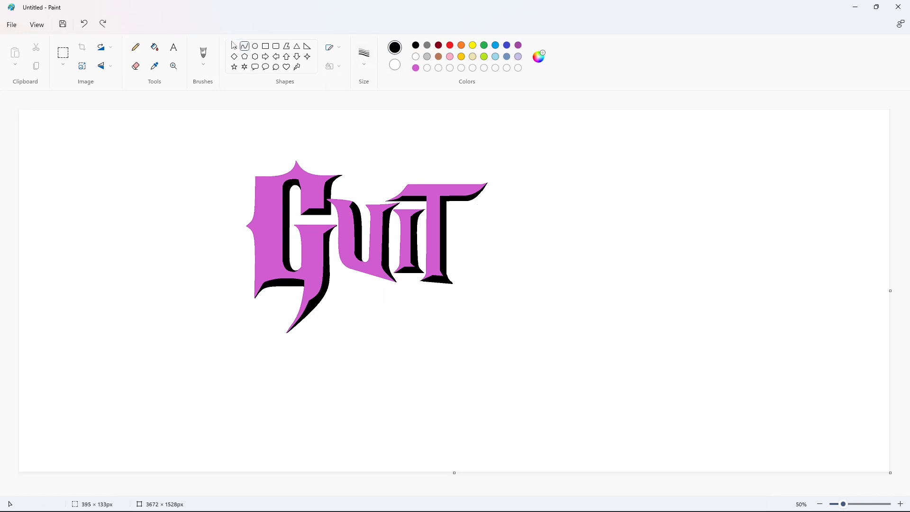
mouse_move(449, 223)
left_mouse_down()
mouse_move(492, 188)
mouse_move(514, 202)
left_mouse_up()
left_click(552, 191)
left_click(244, 46)
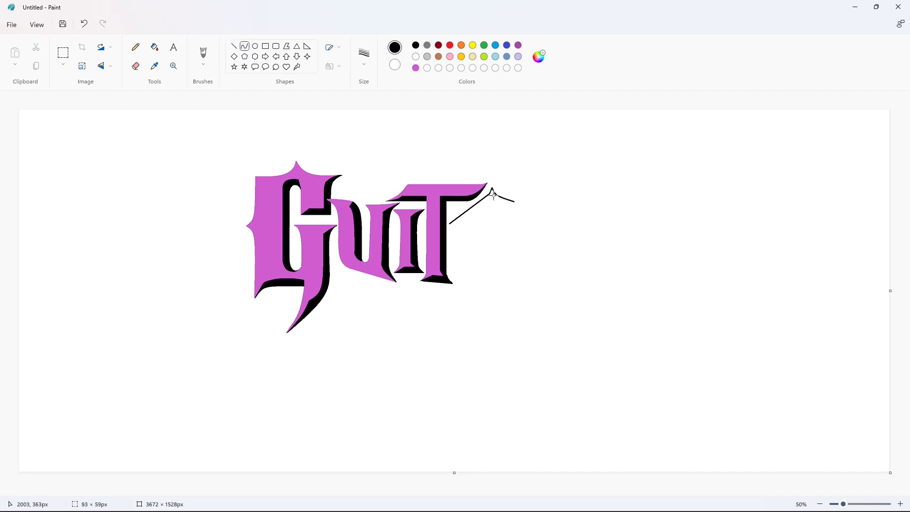
Draw the A's outer left and right sides with curved shoulders, ending the right side in an outward-flaring foot.
left_click(234, 46)
mouse_move(449, 224)
left_mouse_down()
mouse_move(455, 268)
mouse_move(459, 227)
left_mouse_up()
key("ctrl+z")
left_click(245, 46)
left_click(562, 233)
left_click_drag(514, 202, 506, 278)
left_click_drag(509, 227, 507, 205)
left_click(536, 216)
left_click_drag(507, 279, 517, 285)
left_click_drag(512, 283, 510, 284)
left_click(564, 281)
Draw the A's left foot with a nearly flat base and add the left leg's inner edge with a flared end.
mouse_move(457, 268)
left_mouse_down()
mouse_move(450, 274)
mouse_move(482, 271)
mouse_move(476, 220)
left_mouse_up()
left_click(527, 249)
left_click(233, 46)
left_click(489, 283)
left_click(534, 269)
left_click(244, 45)
left_click_drag(475, 255, 474, 265)
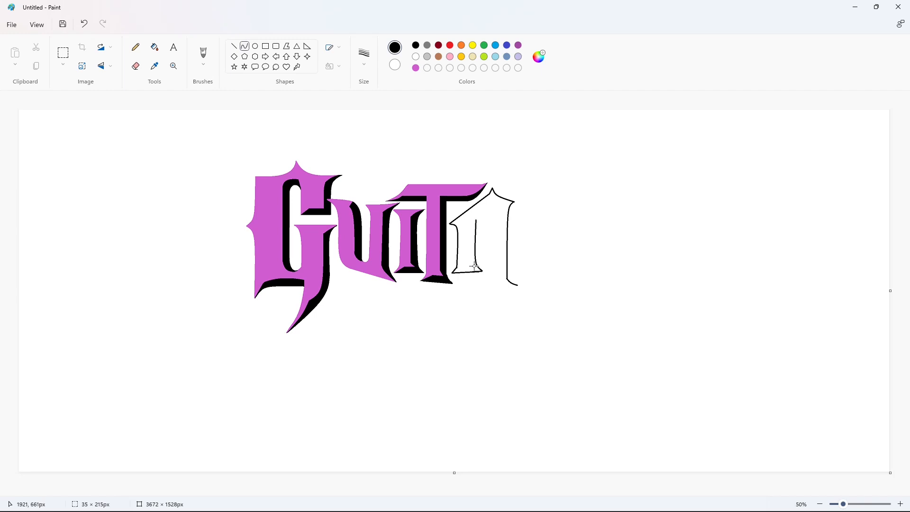
left_click(524, 255)
Close the A's right foot with a slanted base line and draw the right leg's inner edge.
left_click(233, 46)
left_click_drag(517, 285, 483, 290)
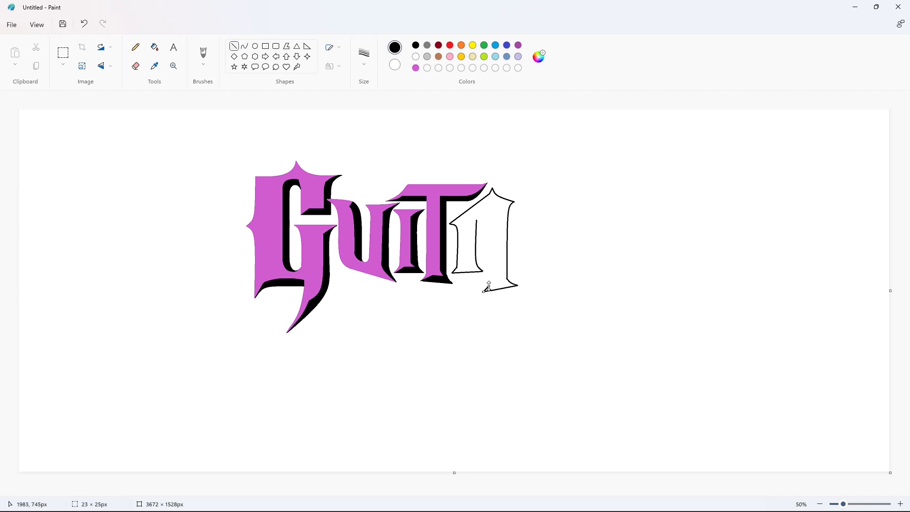
key("ctrl+z")
left_click_drag(489, 208, 489, 285)
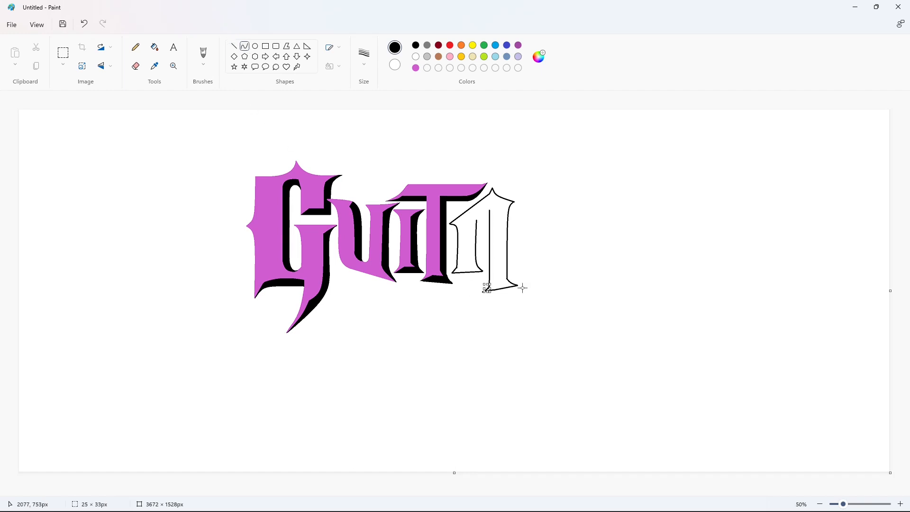
Draw the A's sloping inner top edge and two slanted lines for its crossbar.
mouse_move(473, 239)
left_mouse_down()
mouse_move(502, 246)
mouse_move(491, 208)
left_mouse_up()
left_click(550, 246)
key("ctrl+z")
left_click(235, 48)
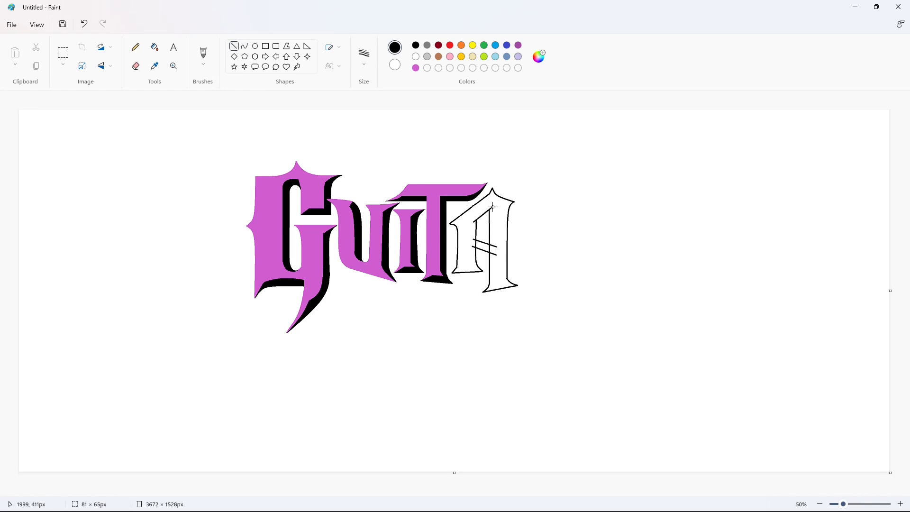
Fill the A's outline black, then recolour the whole letter with the light purple custom colour.
left_click(154, 47)
left_click(483, 246)
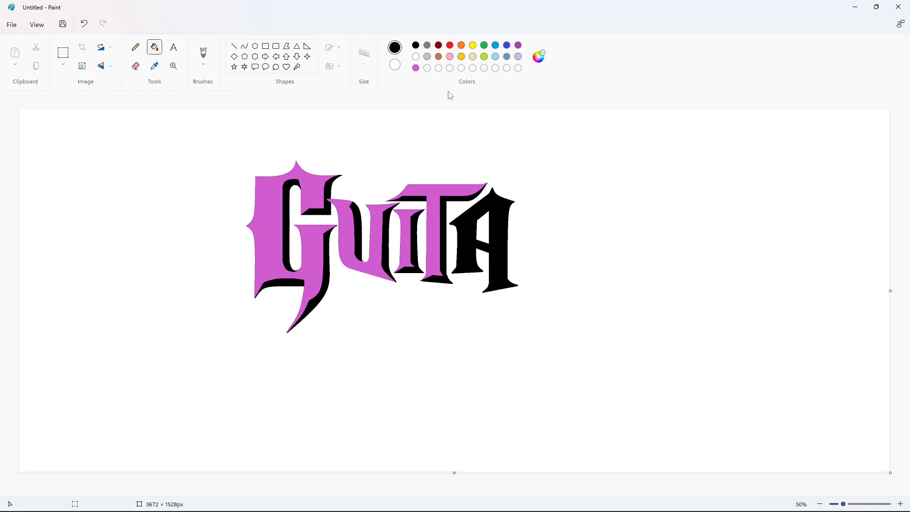
left_click(415, 68)
left_click(486, 201)
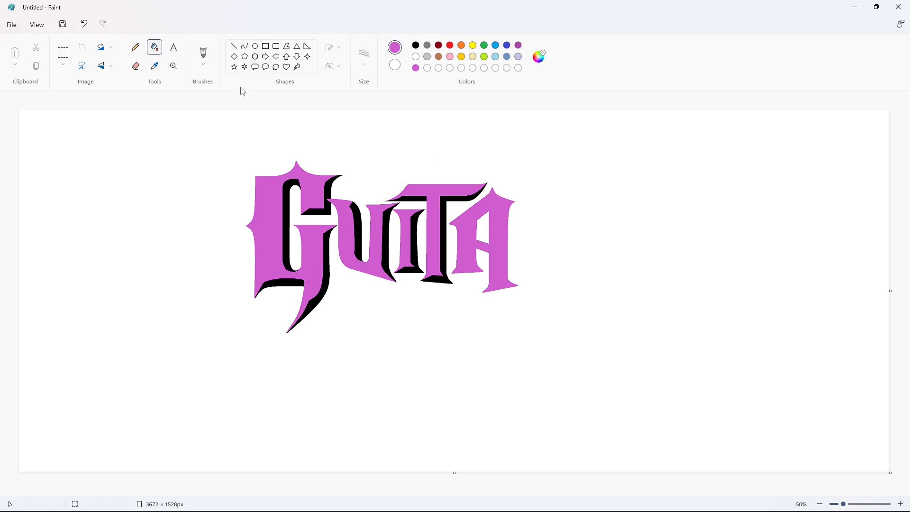
Draw black bevel lines down the A's right leg, across its right foot and around the sloping inner top edge.
left_click(233, 46)
left_click(415, 45)
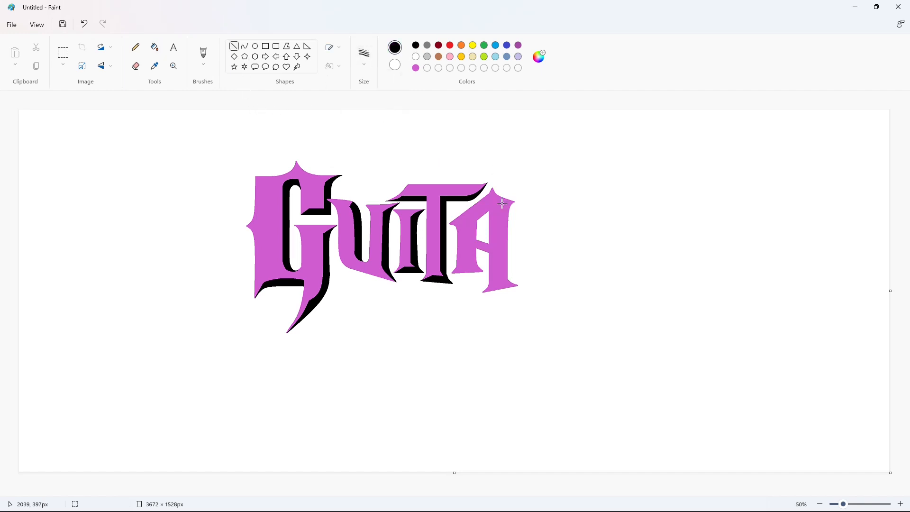
mouse_move(500, 205)
left_mouse_down()
mouse_move(515, 201)
mouse_move(502, 213)
mouse_move(502, 281)
mouse_move(482, 293)
left_mouse_up()
left_click_drag(489, 203, 471, 220)
left_click(540, 214)
key("ctrl+z")
key("ctrl+y")
left_click(245, 46)
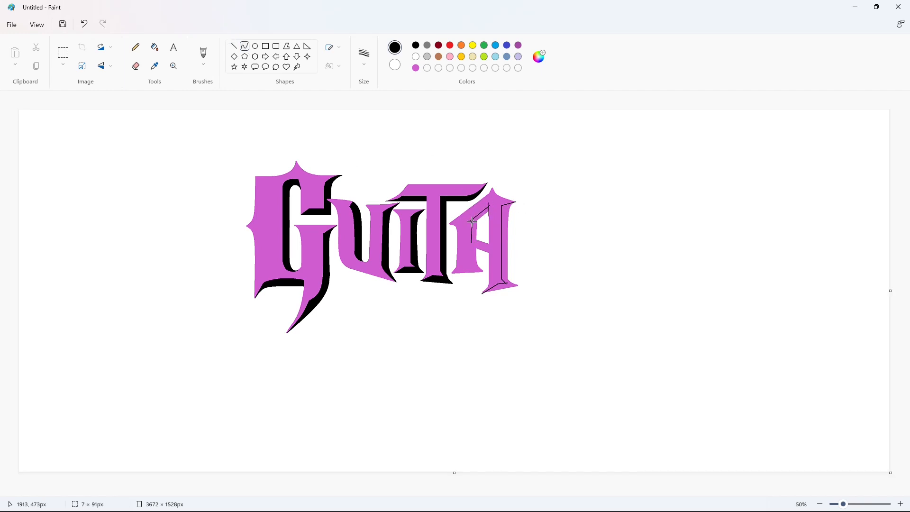
left_click(472, 222)
left_click(519, 219)
Draw black bevel lines above and below the A's crossbar, down the left leg and across its foot.
left_click(234, 46)
left_click_drag(470, 243, 479, 238)
left_click(523, 228)
left_click(513, 265)
left_click_drag(470, 267, 451, 273)
left_click(571, 286)
Fill the A's outlined bevel strips on both legs, the feet and the inner top edge black.
left_click(858, 504)
left_click_drag(217, 492, 590, 498)
scroll(567, 471, "down", 4)
scroll(564, 467, "up", 1)
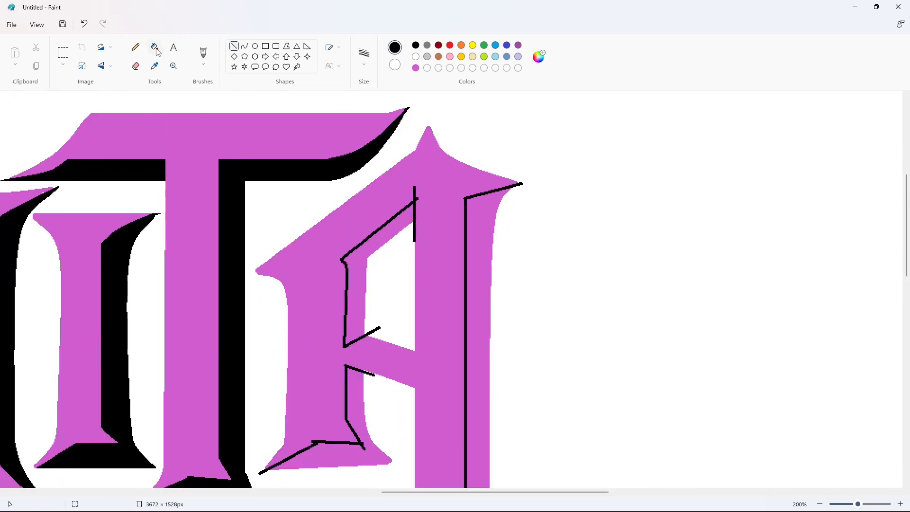
left_click(155, 49)
left_click(477, 232)
left_click(388, 228)
scroll(389, 229, "down", 2)
left_click(352, 308)
scroll(526, 295, "up", 2)
Trim the protruding bevel line ends at the A's right shoulder and both feet with short white lines.
left_click(234, 46)
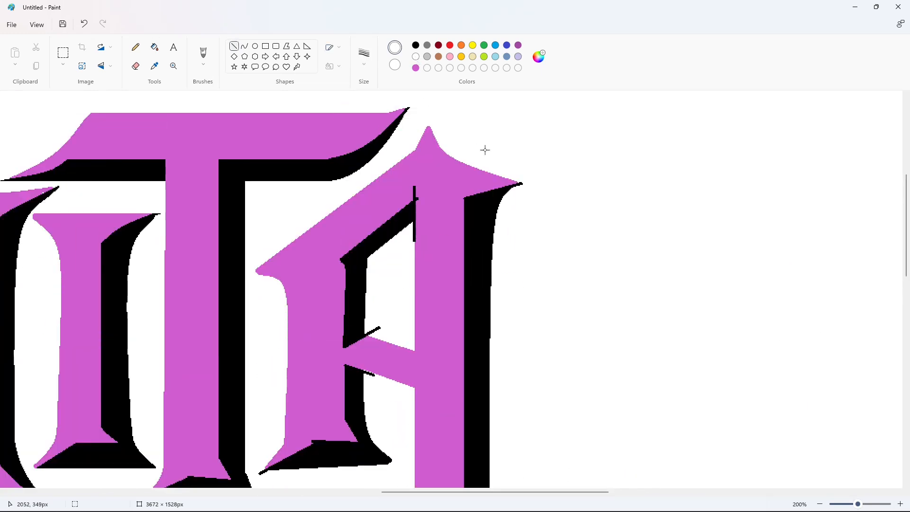
left_click(499, 293)
scroll(498, 293, "down", 4)
left_click_drag(386, 352, 380, 355)
left_click(556, 347)
left_click(555, 328)
left_click_drag(270, 277, 256, 276)
left_click(307, 265)
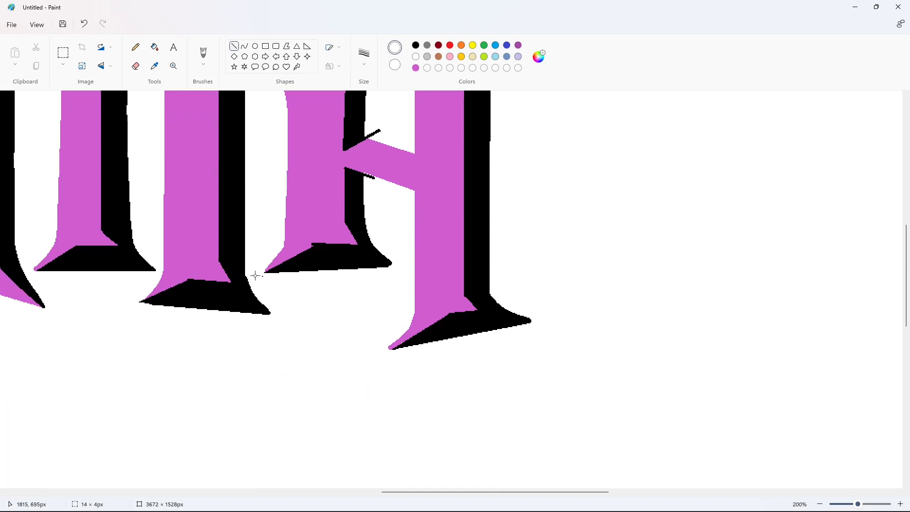
left_click(305, 256)
scroll(371, 272, "up", 3)
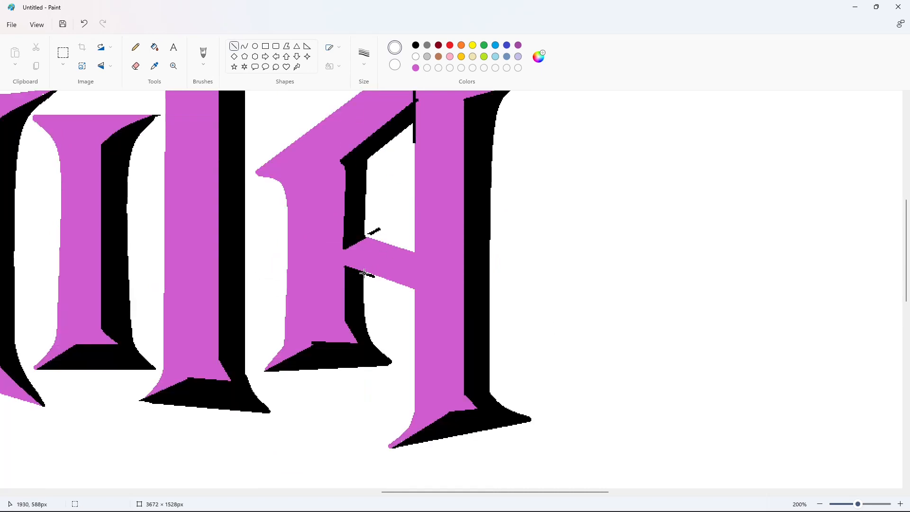
scroll(373, 275, "up", 2)
Clean up the stray black line ends at the A's inner peak, covering those on the letter in light purple.
left_click_drag(414, 246, 423, 191)
key("ctrl+z")
left_click(365, 57)
left_click(371, 105)
left_click(415, 69)
left_click(473, 173)
left_click(155, 47)
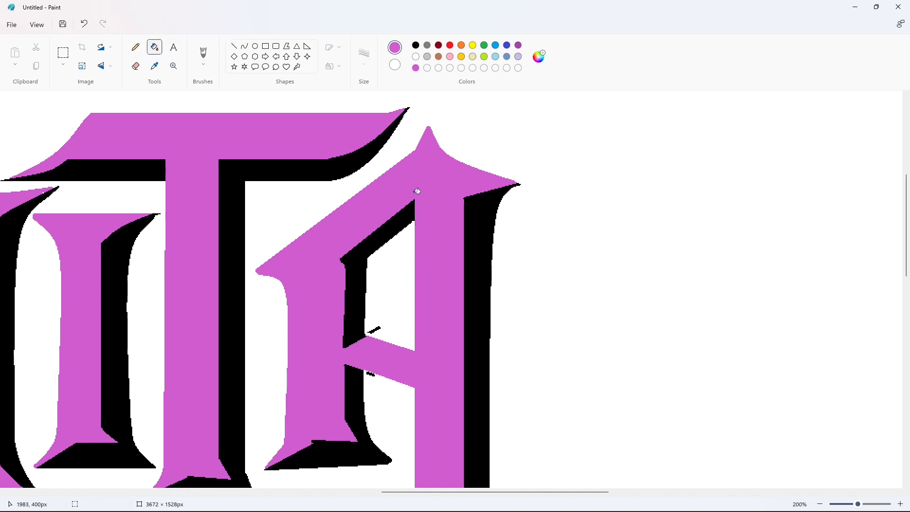
scroll(398, 223, "down", 2)
scroll(355, 166, "up", 2)
Smooth the upper edge of the bevel on the A's left foot with a short light purple line.
left_click(233, 46)
scroll(306, 355, "down", 2)
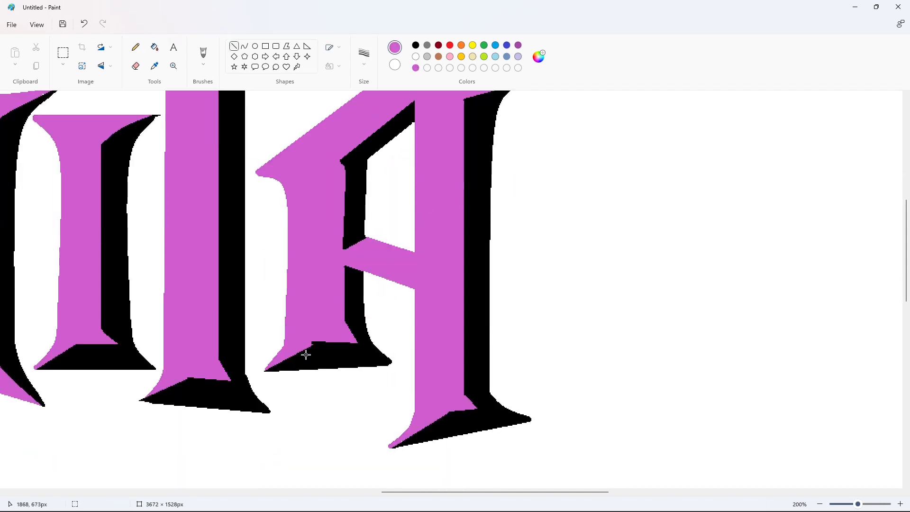
left_click_drag(331, 339, 311, 340)
scroll(540, 378, "up", 2)
scroll(540, 378, "down", 5)
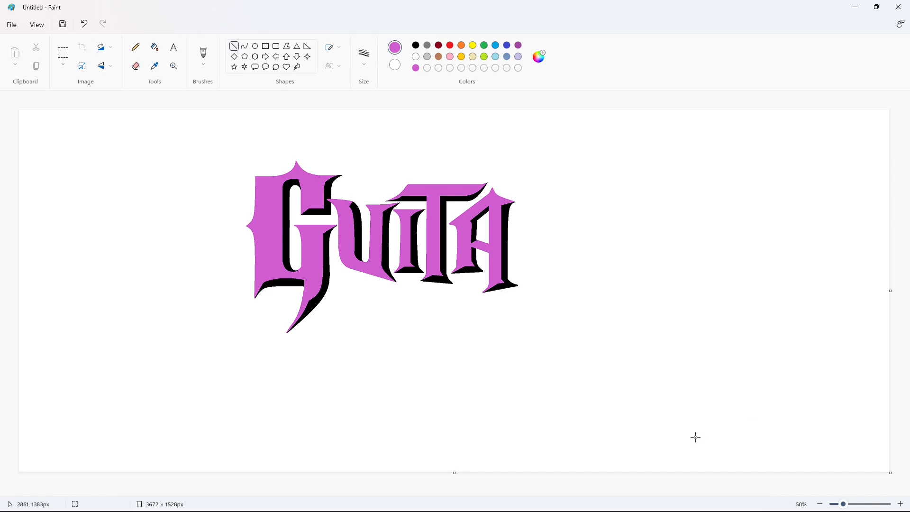
Draw the next letter's straight top edge, rounded right side and short inward diagonal in black beside the A.
left_click(415, 45)
mouse_move(497, 186)
left_mouse_down()
mouse_move(551, 187)
mouse_move(573, 225)
mouse_move(557, 232)
left_mouse_up()
left_click(245, 46)
left_click(565, 191)
left_click(574, 199)
left_click(233, 46)
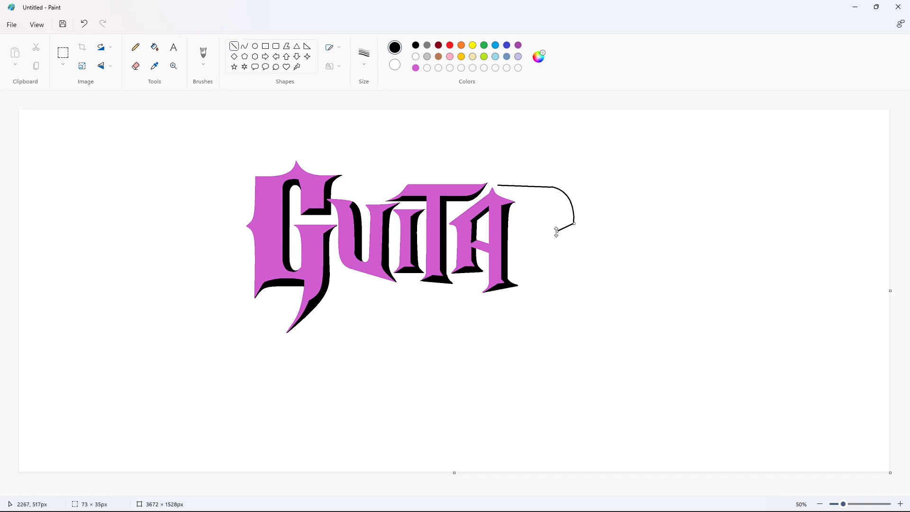
Draw the new letter's left side, curving down from the top corner to a small outward-flaring foot.
left_click(245, 46)
left_click_drag(498, 185, 519, 265)
left_click_drag(508, 225, 521, 197)
left_click(521, 197)
left_click(635, 223)
key("ctrl+z")
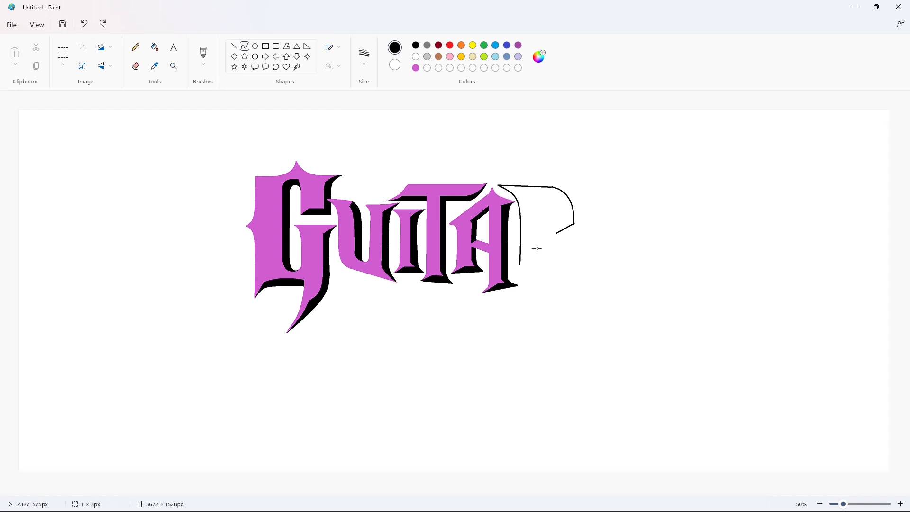
left_click_drag(519, 265, 511, 274)
double_click(519, 271)
left_click(574, 261)
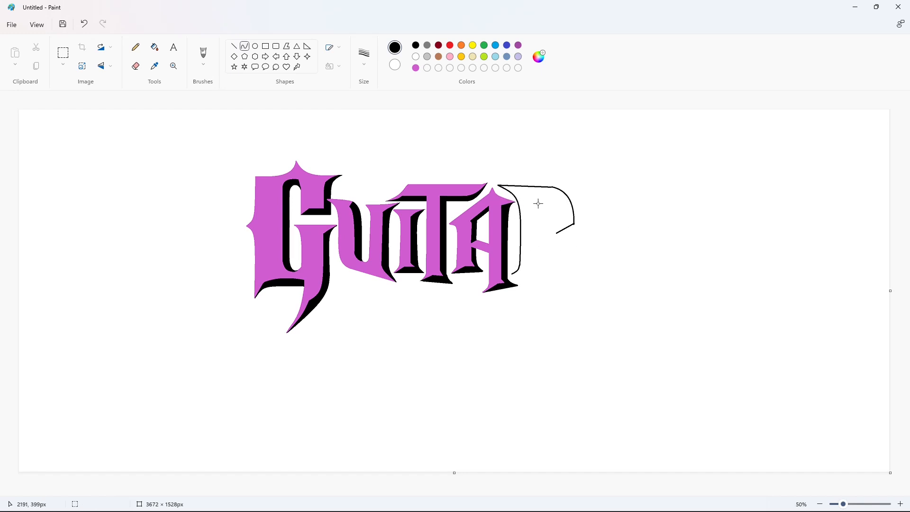
Draw the R's straight base and the right side of its stem with a flared foot in black.
left_click(234, 46)
left_click_drag(538, 206, 547, 274)
left_click(679, 268)
left_click(633, 265)
Draw the R's inner bowl opening and the long outer edge of its leg, curving out to a tip, in black.
left_click(245, 46)
left_click(233, 46)
mouse_move(539, 202)
left_mouse_down()
mouse_move(529, 192)
mouse_move(556, 221)
mouse_move(557, 197)
mouse_move(530, 232)
mouse_move(610, 300)
left_mouse_up()
left_click(244, 46)
left_click(611, 201)
left_click(234, 46)
left_click(245, 46)
left_click_drag(585, 265, 570, 275)
left_click(582, 293)
left_click(652, 276)
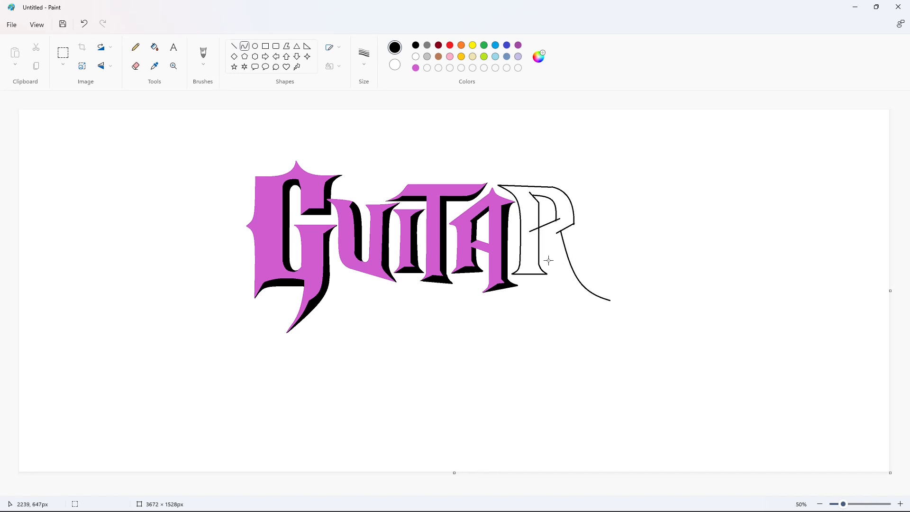
Draw the inner edge of the R's leg in black and fill the whole letter with black.
mouse_move(537, 233)
left_mouse_down()
mouse_move(560, 278)
mouse_move(609, 300)
mouse_move(581, 298)
left_mouse_up()
left_click(572, 289)
left_click(679, 292)
left_click(155, 47)
left_click(534, 225)
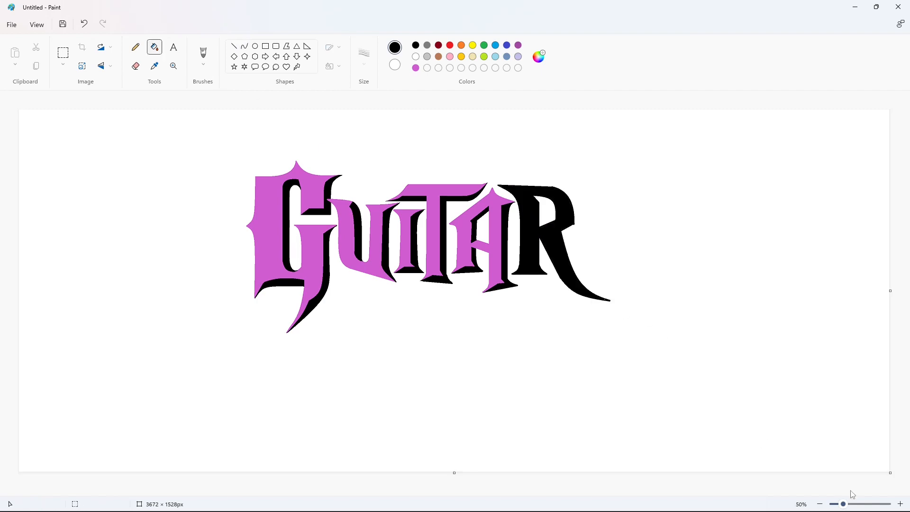
Fill the R with light purple.
left_click(852, 503)
left_click_drag(447, 492, 699, 492)
scroll(642, 365, "down", 2)
left_click(234, 46)
left_click(415, 56)
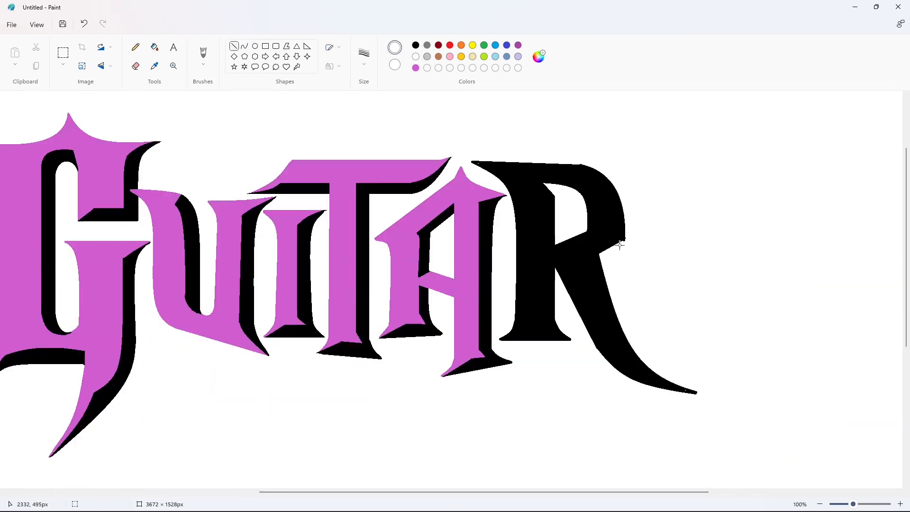
left_click(819, 503)
left_click(155, 47)
left_click(415, 68)
left_click(527, 209)
Draw a curved 3px black bevel line along the right side of the R's bowl.
left_click(244, 46)
left_click(363, 56)
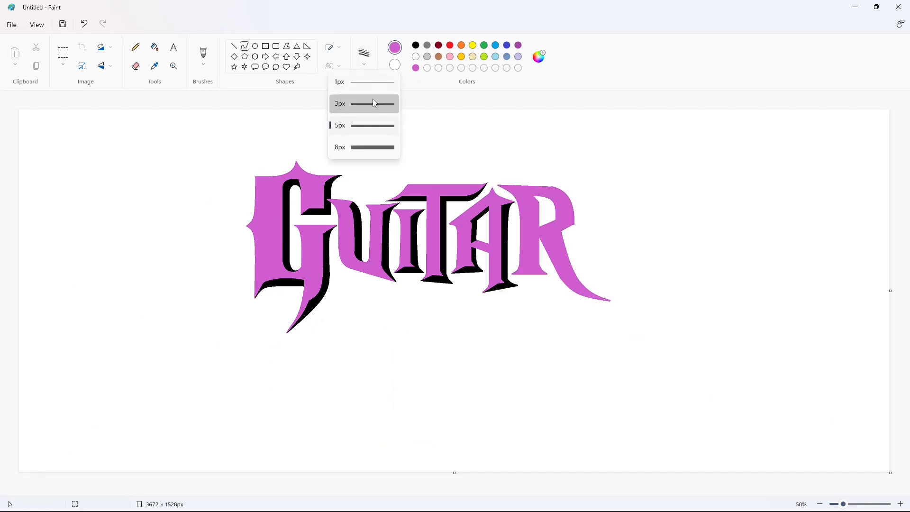
left_click(373, 100)
left_click(415, 45)
left_click_drag(566, 222, 558, 186)
left_click(566, 210)
left_click(566, 211)
Continue the R's bevel line inward below the bowl and curve it down the leg to its tip.
left_click(234, 46)
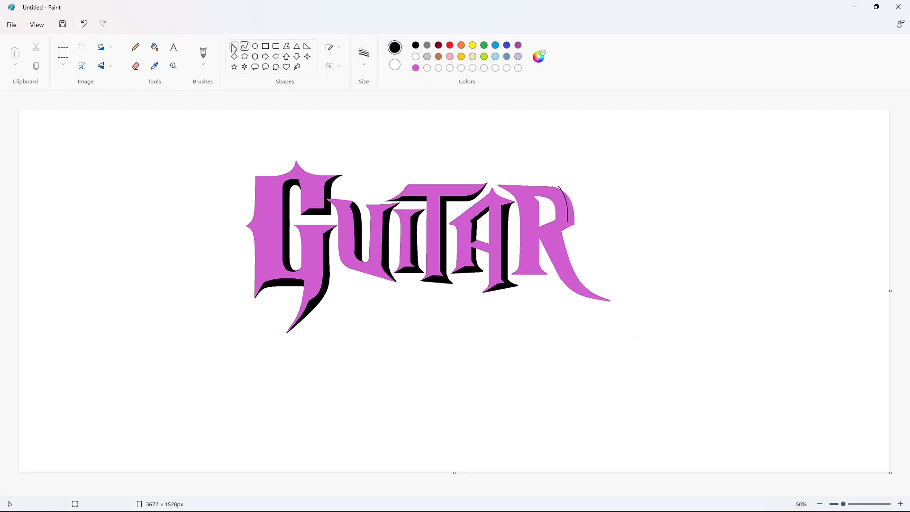
mouse_move(568, 222)
left_mouse_down()
mouse_move(552, 231)
mouse_move(610, 300)
left_mouse_up()
left_click(244, 46)
left_click(573, 282)
left_click(574, 293)
left_click(663, 291)
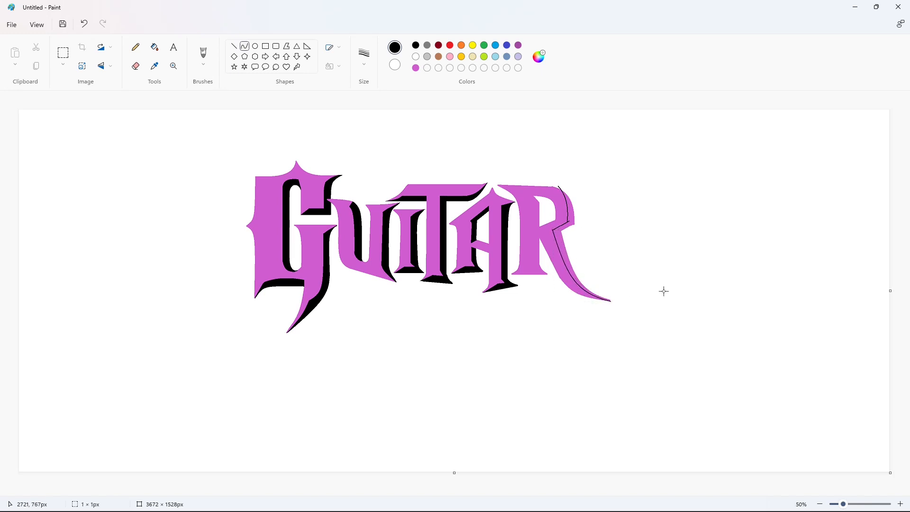
Draw the black bevel lines down the R's stem and along the top of its foot.
left_click(235, 49)
mouse_move(534, 195)
left_mouse_down()
mouse_move(538, 271)
mouse_move(507, 275)
left_mouse_up()
left_click(609, 269)
left_click(618, 270)
left_click(586, 263)
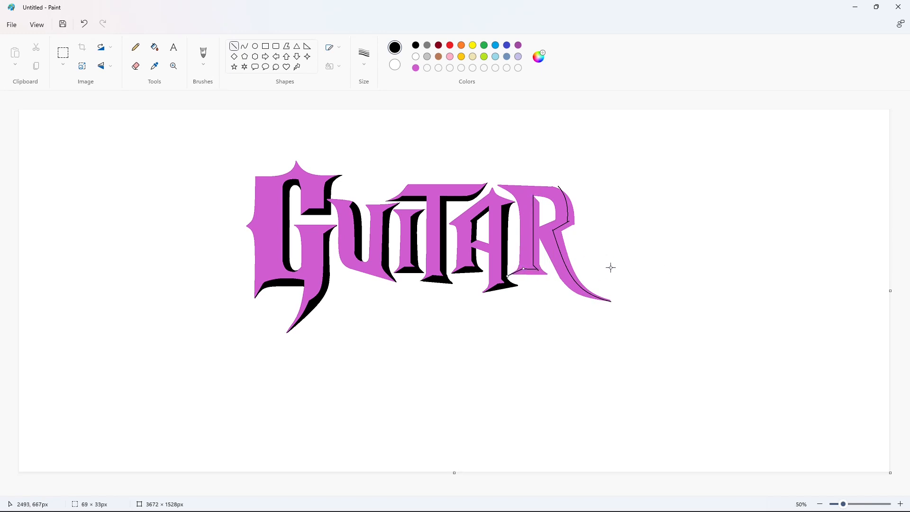
Draw short diagonal lines across the R's stem bevel at the middle bar and fill the closed bevel areas with black.
left_click_drag(531, 239, 542, 235)
left_click(540, 226)
left_click(154, 47)
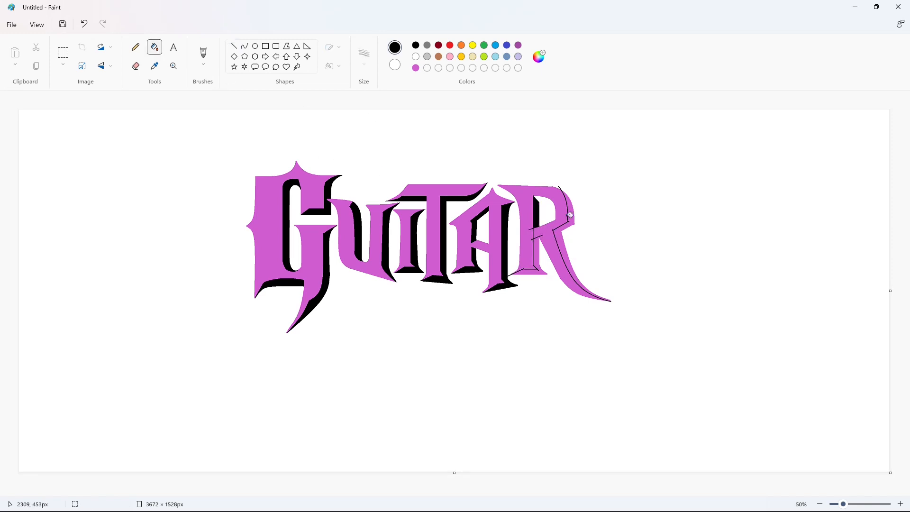
left_click(558, 268)
key("ctrl+z")
Close the R's lower stem bevel with another diagonal line below the bar and fill it and the foot bevel black.
scroll(502, 404, "up", 2)
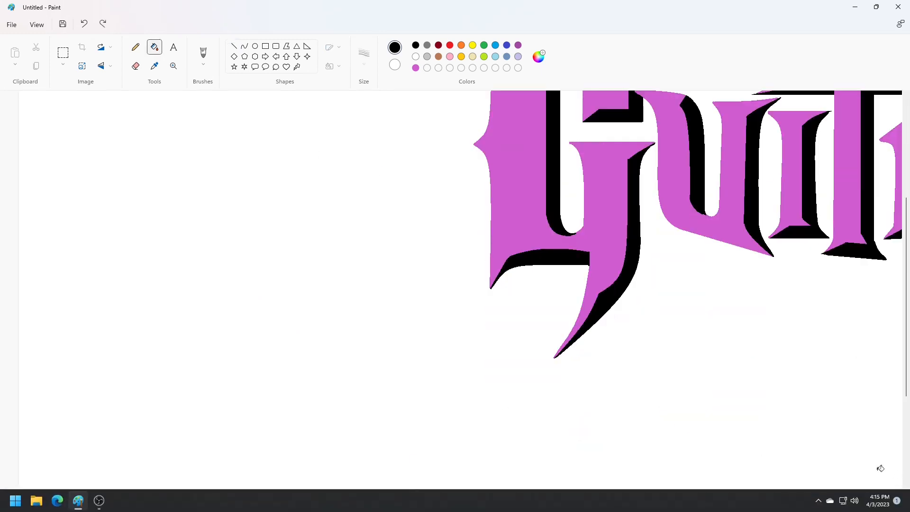
scroll(231, 474, "up", 2)
left_click_drag(231, 492, 644, 488)
left_click(234, 46)
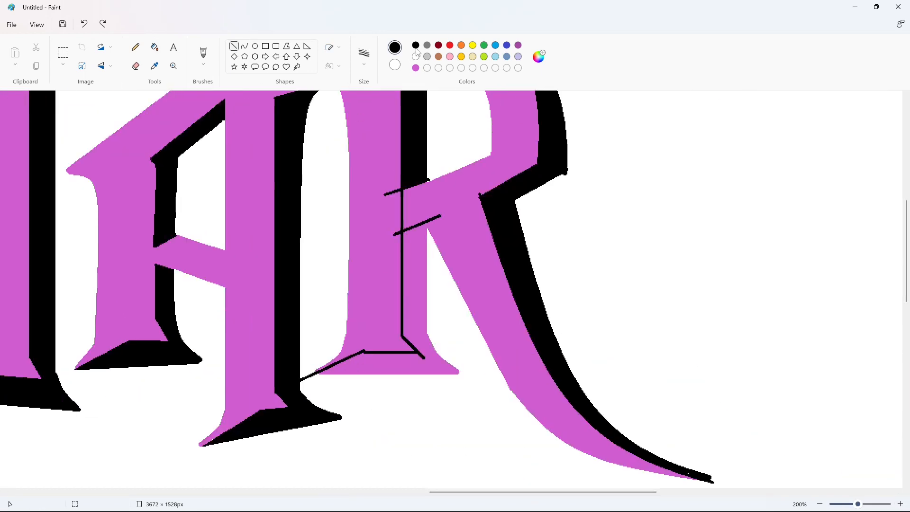
mouse_move(394, 235)
left_mouse_down()
mouse_move(440, 216)
mouse_move(436, 226)
left_mouse_up()
left_click(155, 47)
left_click(412, 259)
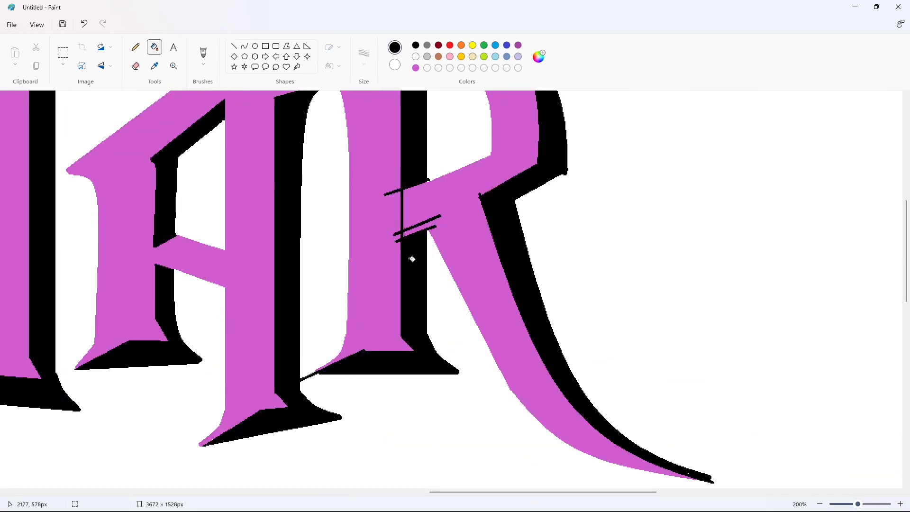
Clean up the R's outer contour in white at the foot, the bowl's lower corner, the leg tip and the bowl's upper curve.
left_click(233, 46)
left_click(415, 57)
left_click_drag(303, 385, 310, 375)
scroll(573, 266, "up", 2)
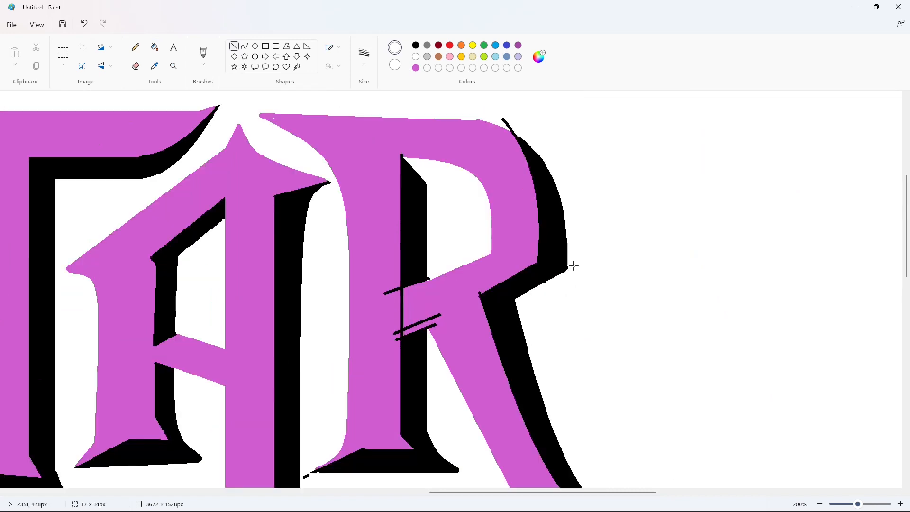
left_click_drag(570, 263, 570, 269)
scroll(618, 315, "down", 3)
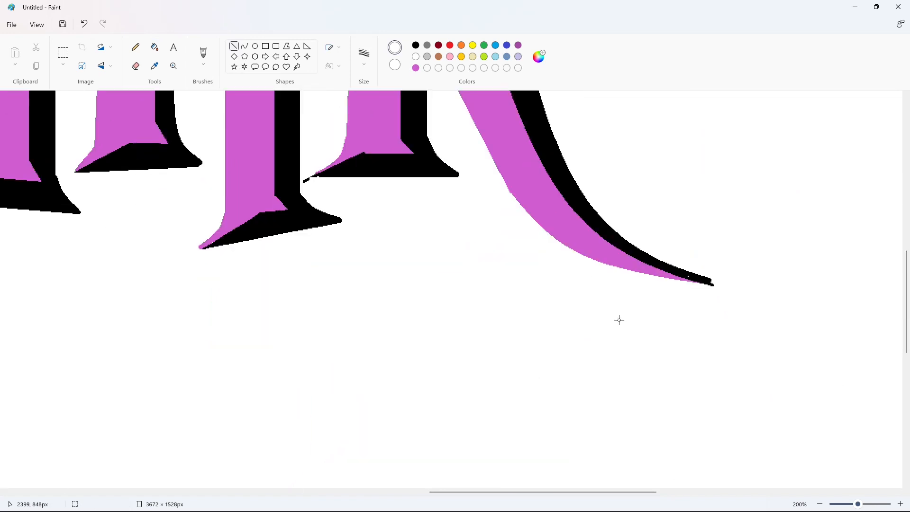
scroll(640, 322, "up", 1)
left_click_drag(679, 364, 720, 384)
scroll(736, 376, "up", 6)
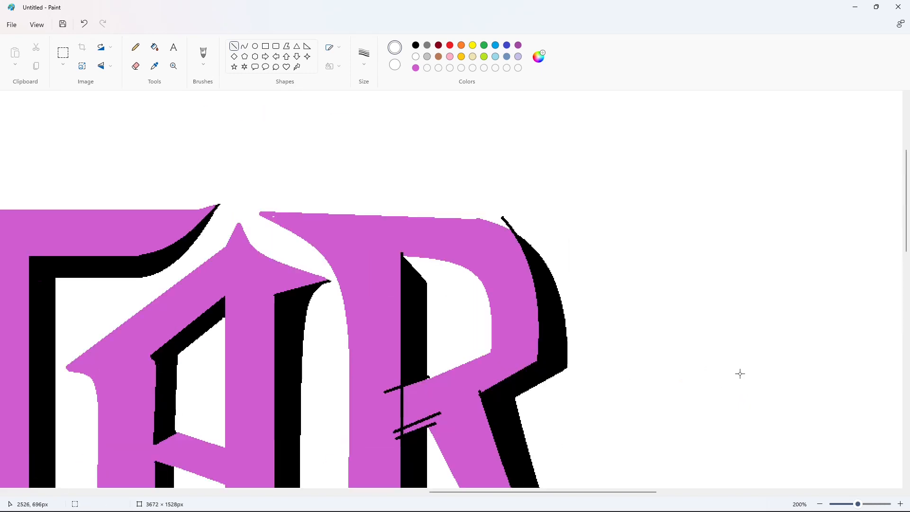
left_click(611, 244)
left_click_drag(526, 236, 511, 227)
Cover the stray line ends on the R's stem and recolour the leftover lines across the middle bar in light purple.
scroll(605, 244, "down", 2)
left_click(417, 69)
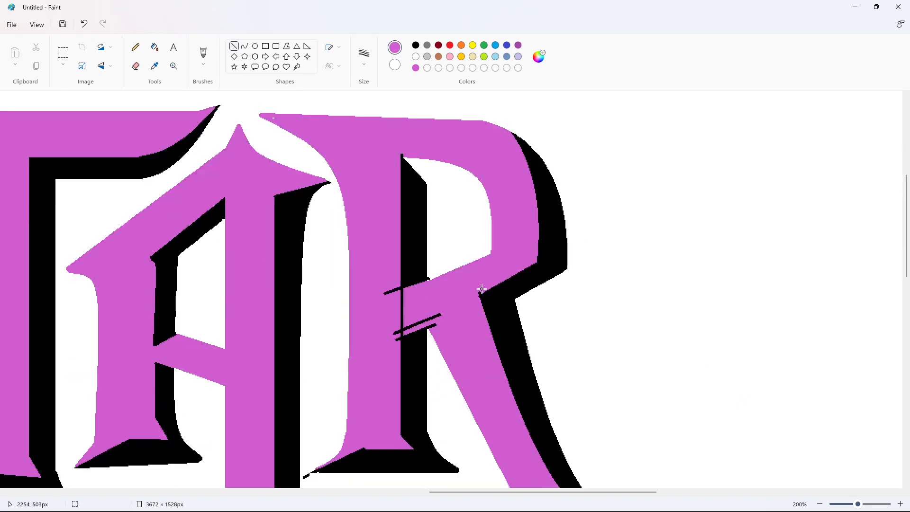
left_click_drag(393, 155, 406, 156)
scroll(462, 280, "down", 2)
left_click_drag(410, 188, 394, 195)
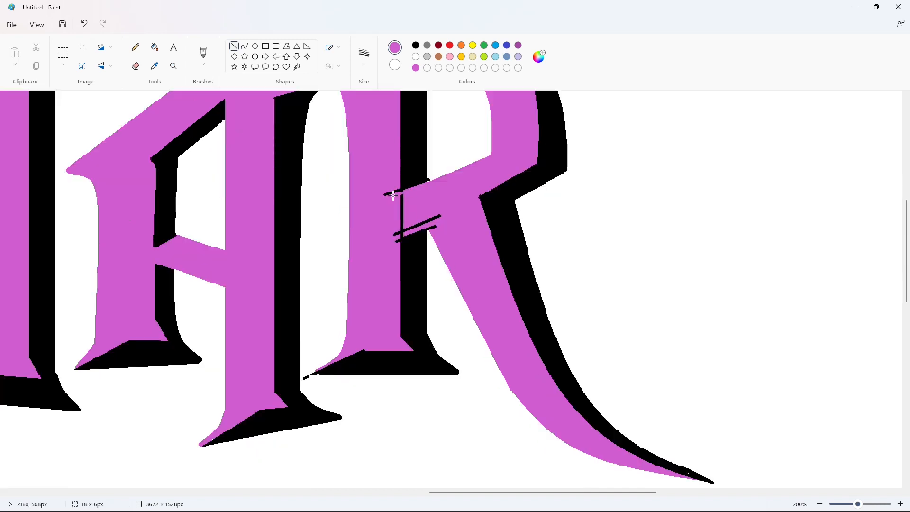
left_click(154, 47)
left_click(400, 211)
scroll(449, 241, "up", 2)
scroll(449, 240, "down", 2)
Erase the stray line beside the R's left foot in white and touch up the stem and foot bevel in light purple.
left_click(415, 56)
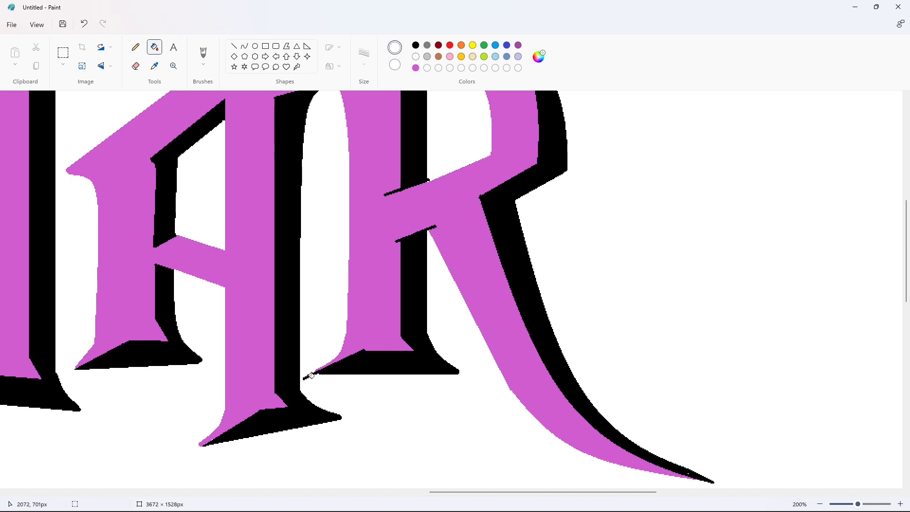
left_click(231, 46)
left_click_drag(358, 347, 369, 347)
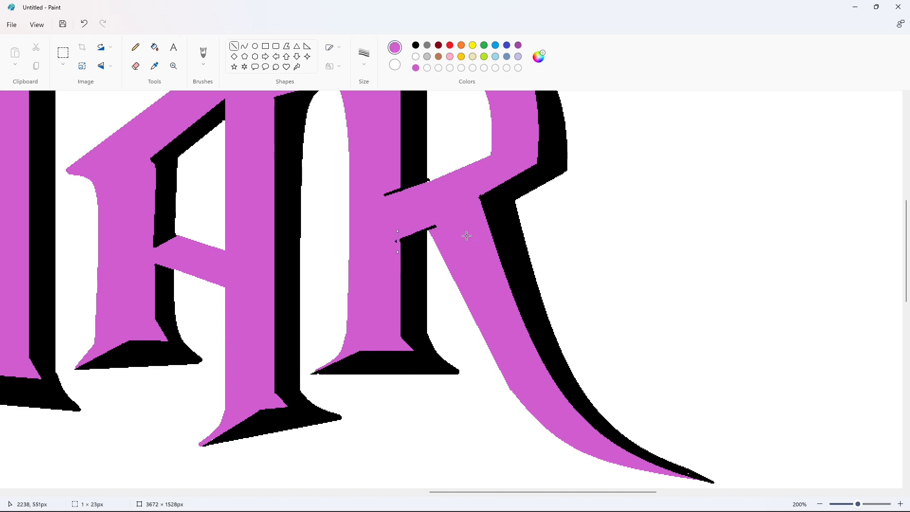
Remove the remaining black specks around the R's middle bar, using light purple on the letter and white outside it.
scroll(454, 253, "up", 2)
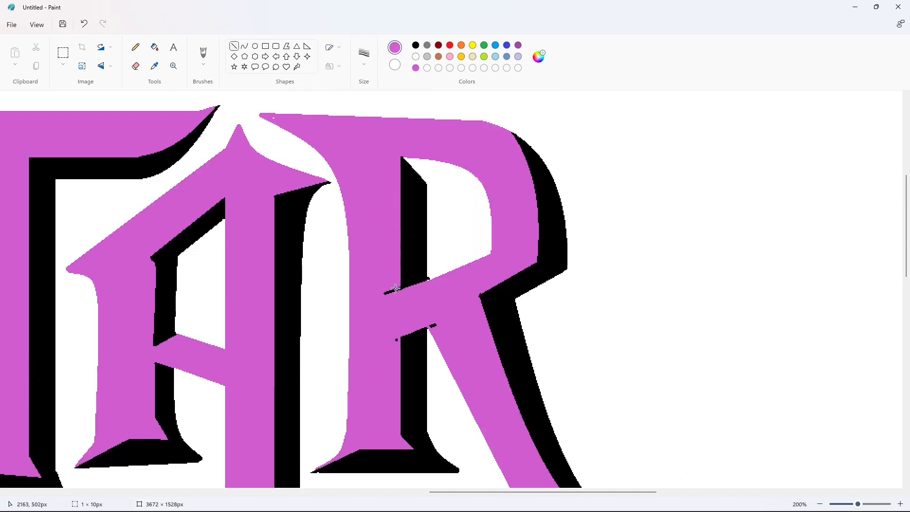
left_click(461, 265)
left_click(416, 56)
left_click(155, 47)
left_click(415, 67)
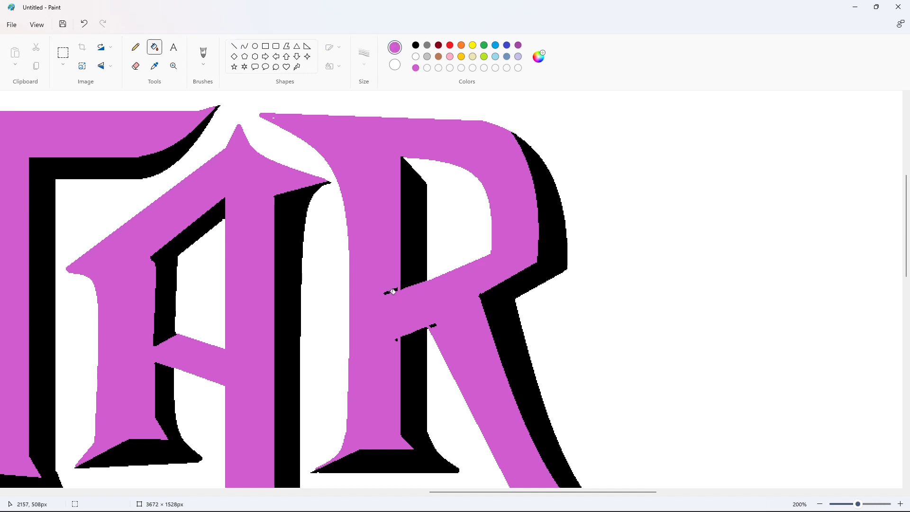
scroll(699, 396, "down", 4)
scroll(701, 398, "up", 4)
left_click(234, 45)
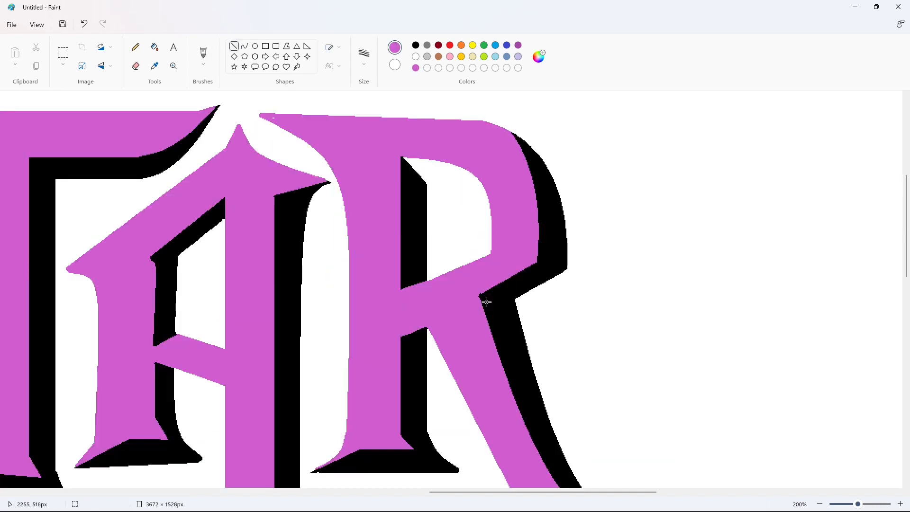
left_click(819, 503)
left_click(820, 504)
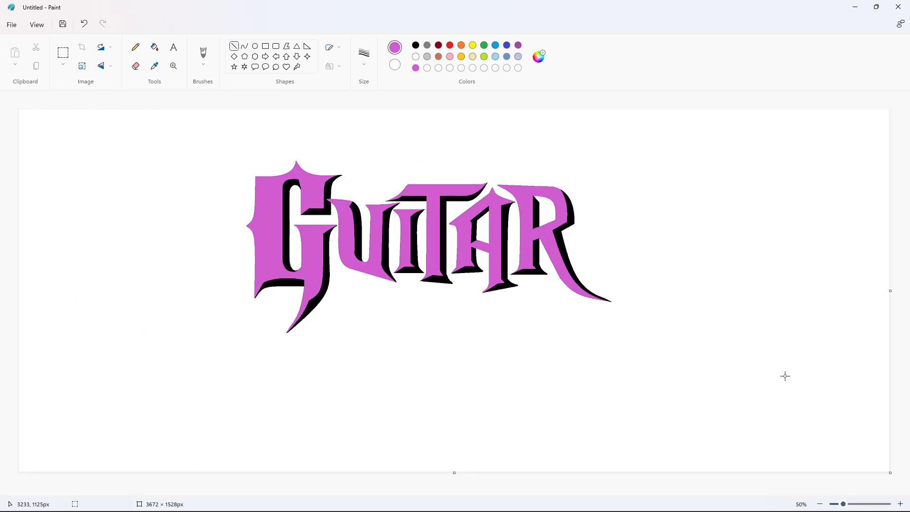
Draw the H's slanted top edge below the G and its curved left side ending in a flared foot in black.
left_click(244, 46)
left_click(416, 45)
left_click(233, 46)
mouse_move(330, 303)
left_mouse_down()
mouse_move(285, 345)
mouse_move(294, 410)
left_mouse_up()
left_click(245, 46)
left_click_drag(292, 356, 298, 346)
left_click(341, 347)
left_click_drag(294, 411, 276, 438)
mouse_move(288, 426)
left_mouse_down()
mouse_move(290, 413)
mouse_move(274, 438)
mouse_move(291, 424)
mouse_move(284, 434)
left_mouse_up()
left_click(341, 409)
key("ctrl+z")
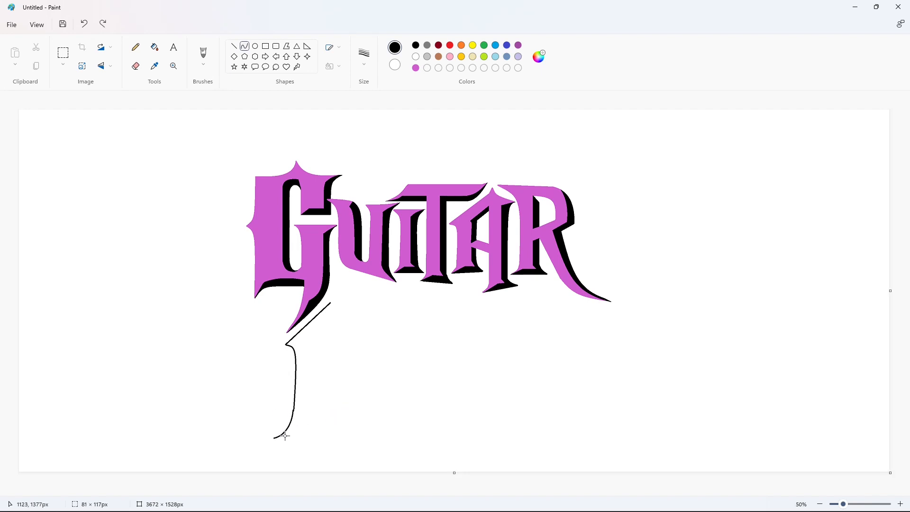
left_click(326, 420)
Draw the right side of the H's left stem with a small flared foot and close its slanted base.
left_click_drag(331, 306, 327, 389)
key("ctrl+z")
left_click_drag(330, 303, 327, 426)
left_click(392, 411)
left_click(245, 46)
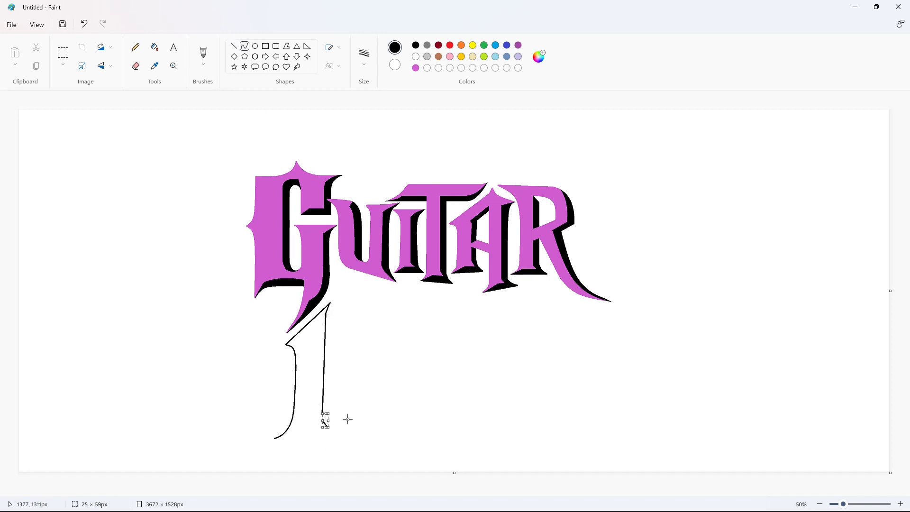
left_click(233, 46)
left_click_drag(274, 439, 326, 428)
left_click(375, 415)
Draw the left side of the H's right stem, from below the U to a small flared foot.
left_click(244, 46)
left_click_drag(336, 270, 333, 412)
left_click(233, 46)
left_click(381, 386)
left_click(245, 46)
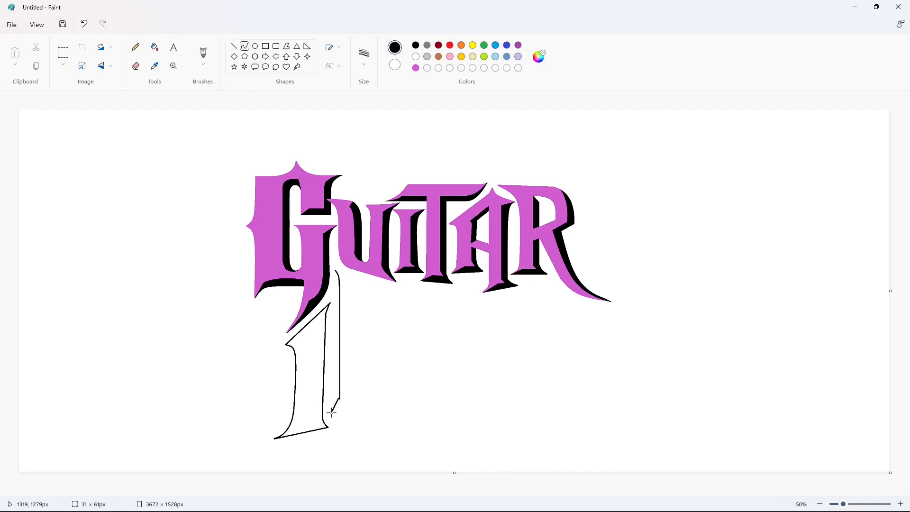
Draw the slanted top edge of the H's right stem and its right side, curved in at the top.
left_click(234, 46)
mouse_move(335, 271)
left_mouse_down()
mouse_move(379, 284)
mouse_move(368, 385)
left_mouse_up()
left_click(244, 46)
left_click_drag(375, 303, 369, 298)
left_click(404, 304)
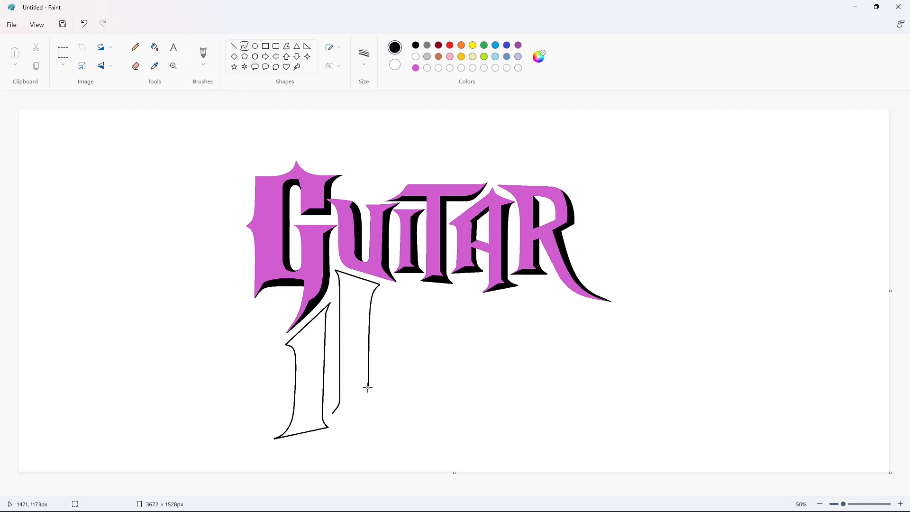
Finish the H's right stem with a flared foot and flat base, and draw the crossbar's slanted edges.
mouse_move(368, 385)
left_mouse_down()
mouse_move(382, 412)
mouse_move(371, 405)
mouse_move(337, 414)
mouse_move(384, 413)
left_mouse_up()
left_click(234, 46)
left_click(320, 361)
mouse_move(321, 352)
left_mouse_down()
mouse_move(348, 336)
mouse_move(314, 358)
left_mouse_up()
left_click(408, 363)
left_click(366, 366)
Fill both stems and the crossbar of the H with black.
left_click(900, 504)
left_click_drag(337, 492, 443, 491)
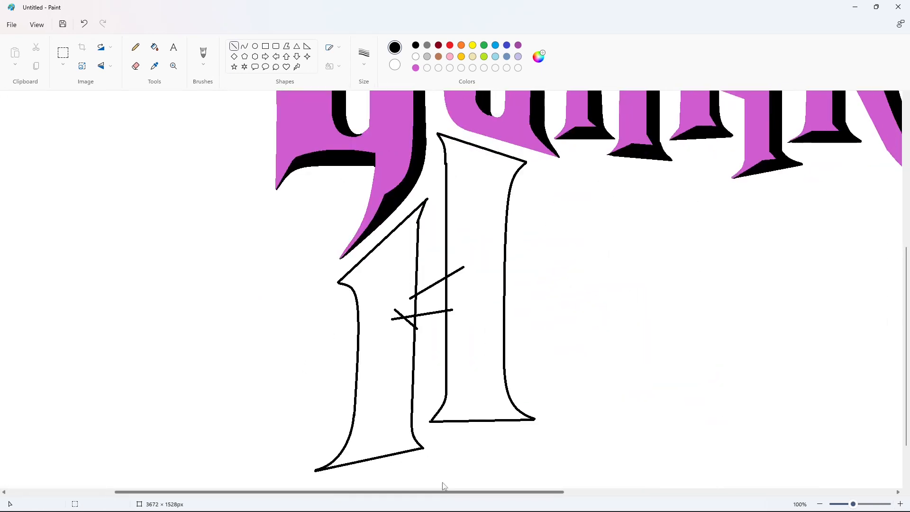
left_click(155, 47)
left_click(477, 232)
left_click(389, 288)
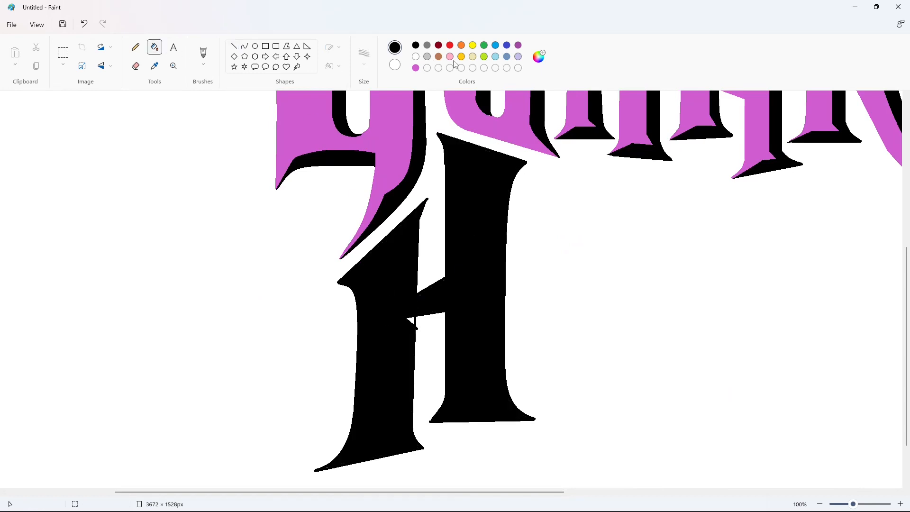
Clean up the notch below the H's crossbar in white and fill the letter with light purple.
left_click(234, 46)
left_click(415, 57)
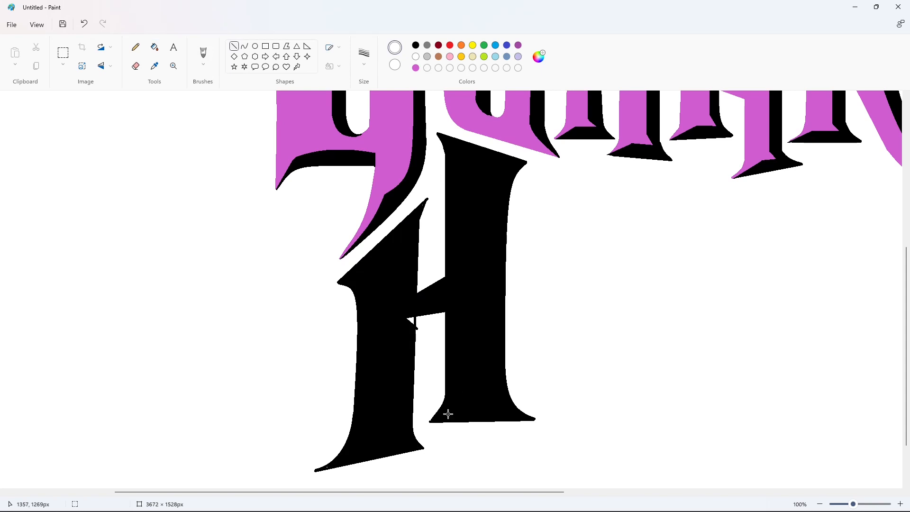
left_click_drag(417, 327, 415, 319)
left_click(154, 47)
left_click(415, 68)
left_click(478, 213)
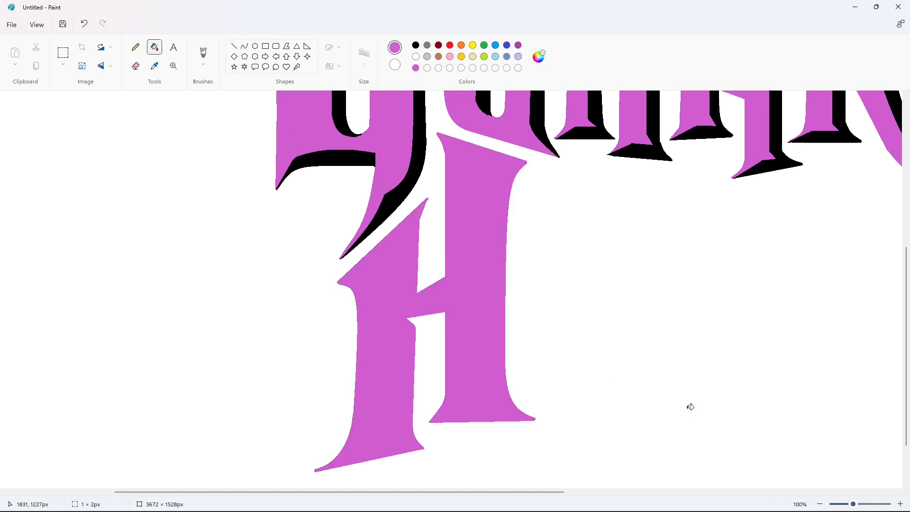
Draw a 3px black bevel line along the right side of the H's right stem, curving in from its top corner.
scroll(745, 360, "down", 1)
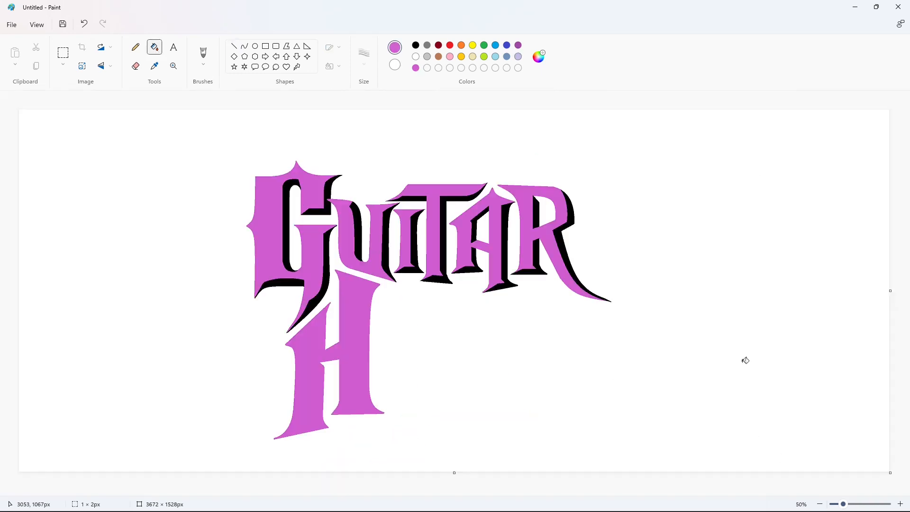
left_click(235, 47)
left_click(416, 46)
mouse_move(380, 284)
left_mouse_down()
mouse_move(367, 288)
mouse_move(362, 394)
left_mouse_up()
left_click(367, 65)
left_click(373, 106)
left_click(245, 46)
left_click_drag(361, 320, 361, 296)
left_click(362, 295)
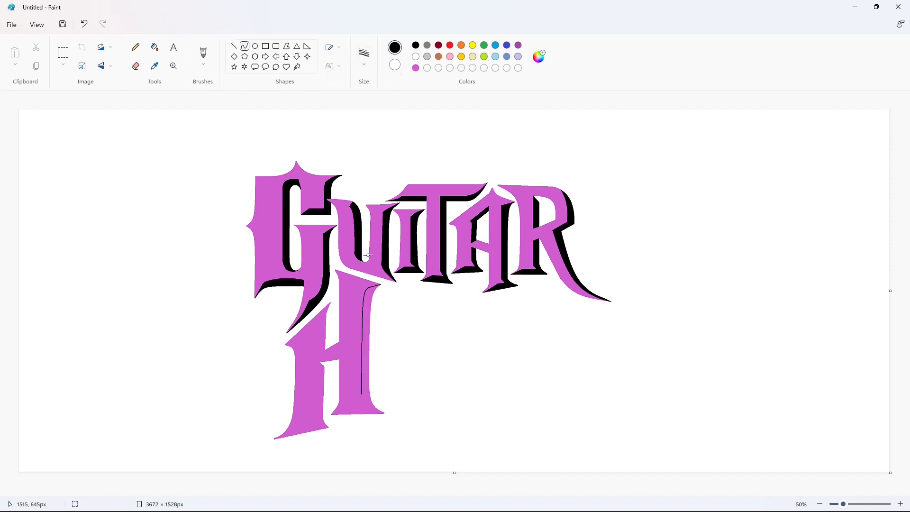
Draw the black bevel lines around the foot of the H's right stem.
mouse_move(361, 393)
left_mouse_down()
mouse_move(367, 409)
mouse_move(330, 414)
left_mouse_up()
double_click(363, 397)
left_click(378, 397)
left_click(234, 47)
key("ctrl+z")
Draw the black bevel lines on the H's crossbar and on the upper part of its left stem.
left_click_drag(324, 362, 343, 351)
left_click_drag(330, 303, 317, 338)
left_click(356, 324)
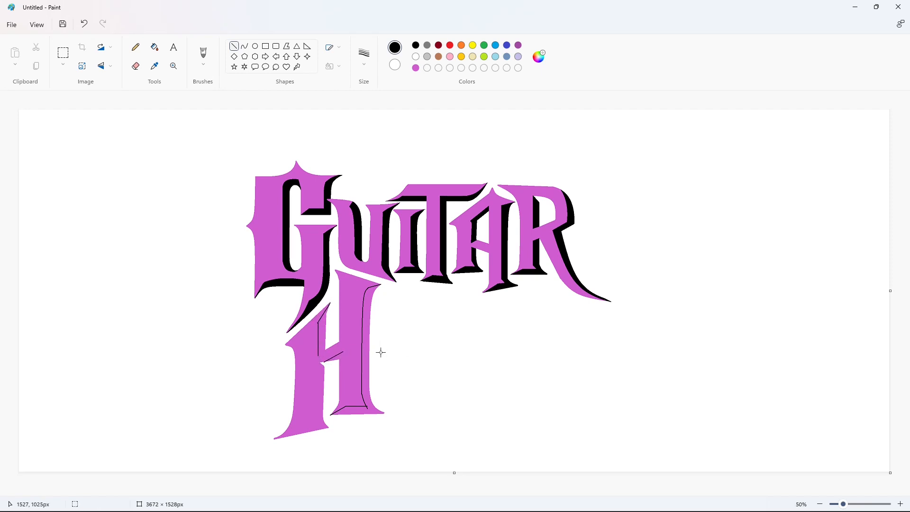
Draw a vertical black bevel line down the H's left stem below the crossbar.
left_click_drag(320, 361, 320, 424)
left_click(341, 409)
scroll(373, 408, "up", 1)
left_click_drag(621, 318, 619, 420)
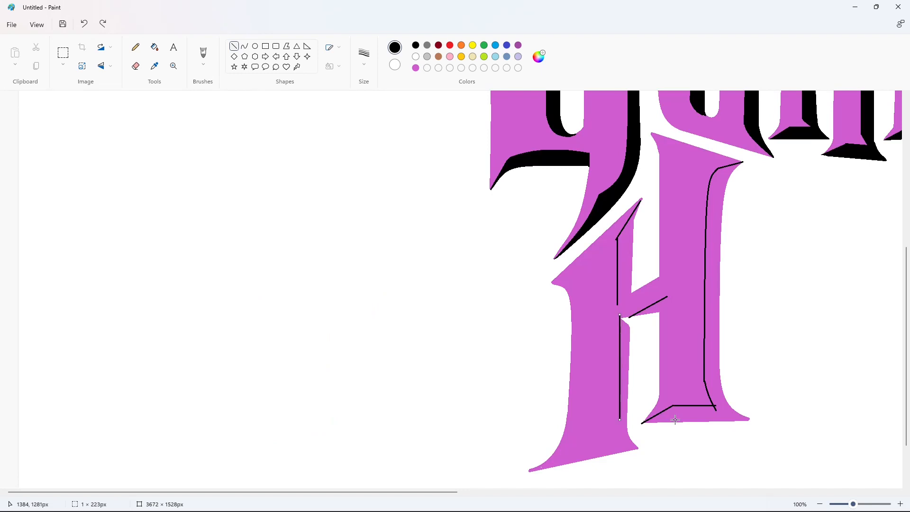
Redraw the bevel line down the H's lower left stem and draw the black bevel lines around that stem's foot.
scroll(474, 361, "down", 1)
key("ctrl+z")
left_click_drag(320, 361, 271, 439)
left_click(358, 401)
left_click(245, 45)
left_click(365, 418)
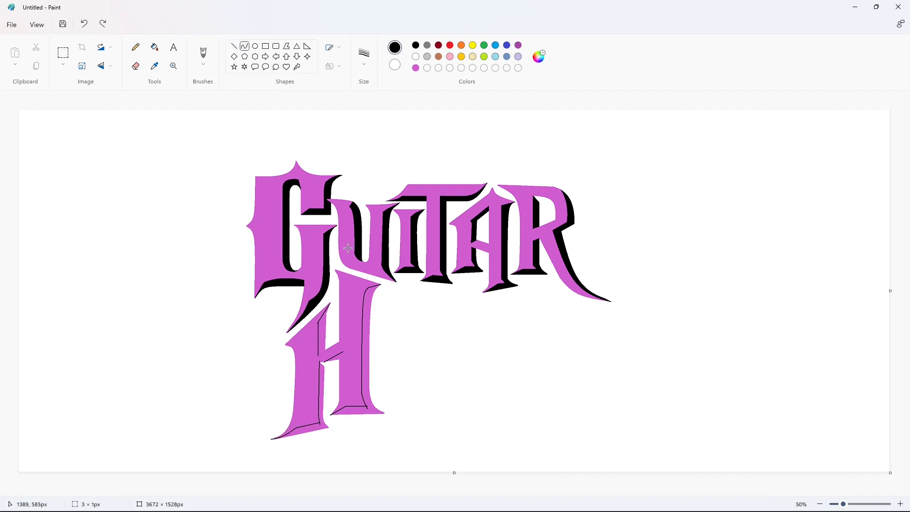
Close the H's bevel outlines with a slanted line at the crossbar's upper edge and a short vertical line where it meets the right stem.
left_click(900, 503)
left_click(900, 504)
scroll(474, 379, "down", 10)
left_click_drag(229, 492, 466, 492)
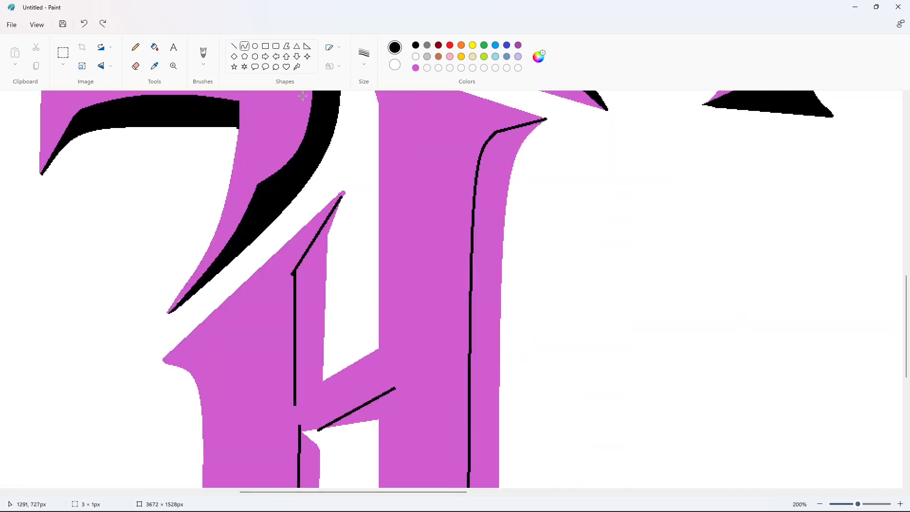
left_click(233, 46)
left_click_drag(315, 385, 275, 411)
scroll(379, 378, "down", 5)
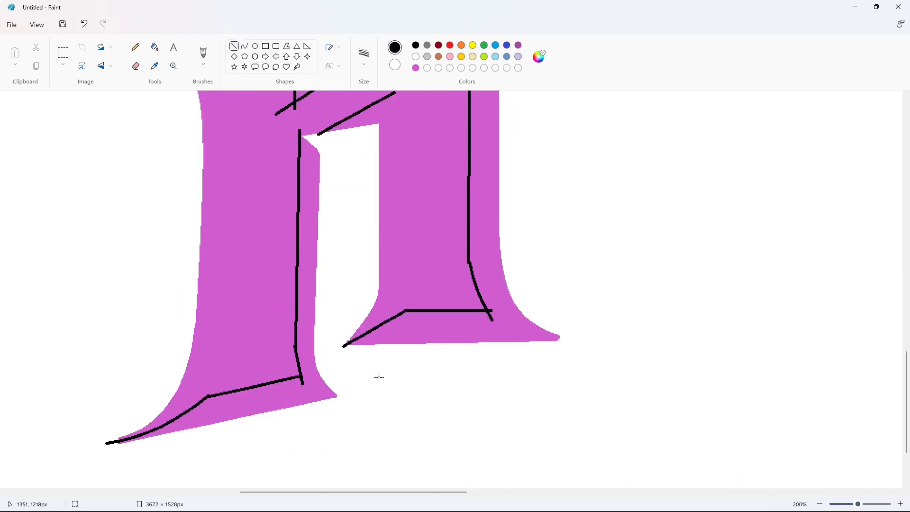
scroll(379, 377, "up", 3)
left_click_drag(377, 321, 377, 279)
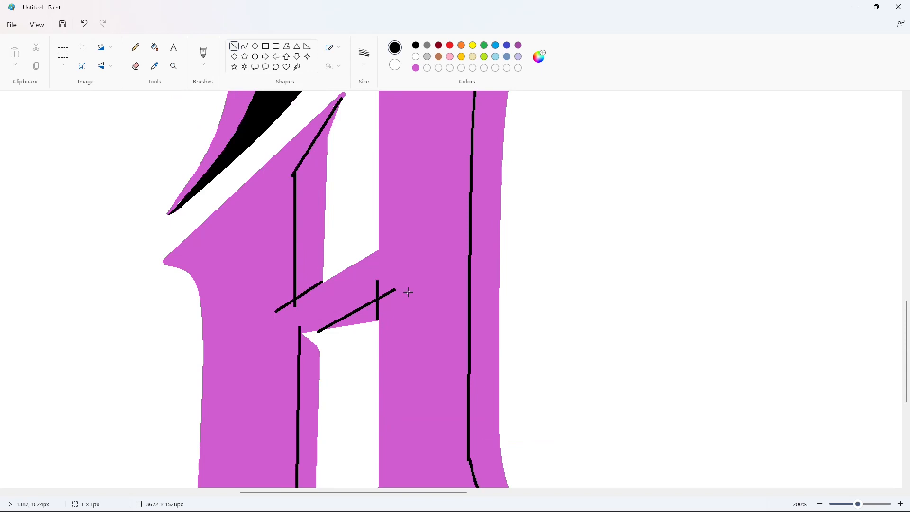
Fill the bevels on the H's right stem, crossbar and upper left stem with black.
left_click(154, 47)
left_click(485, 219)
left_click(370, 311)
left_click(312, 256)
left_click(308, 353)
key("ctrl+z")
Close the gap at the top of the H's lower left-stem bevel and fill that bevel with black.
left_click(234, 46)
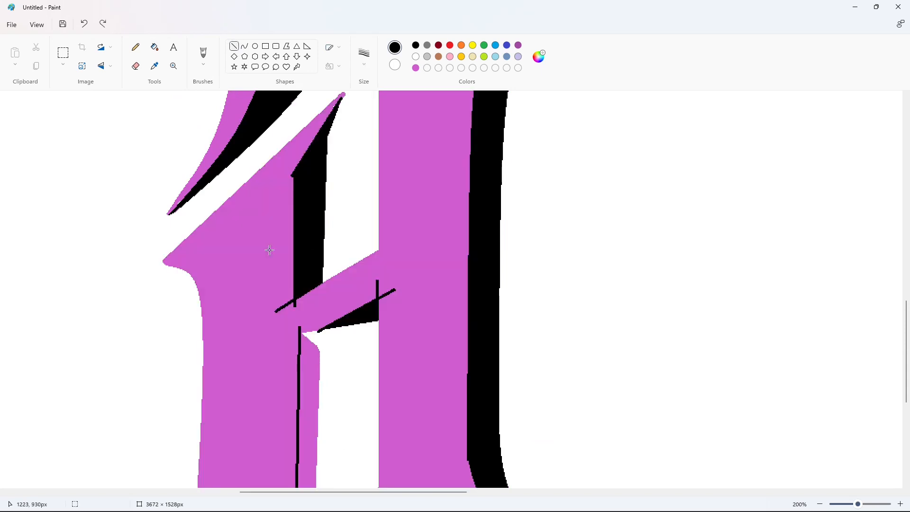
left_click_drag(300, 328, 301, 337)
left_click(155, 47)
left_click(308, 382)
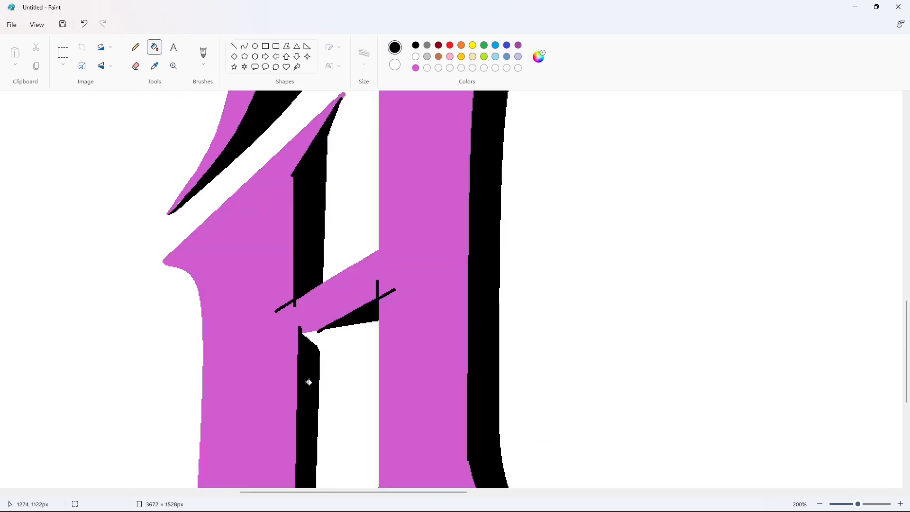
Cover the stray black line ends around the H's crossbar and left stem with light purple.
scroll(328, 412, "up", 2)
left_click(234, 46)
left_click(415, 68)
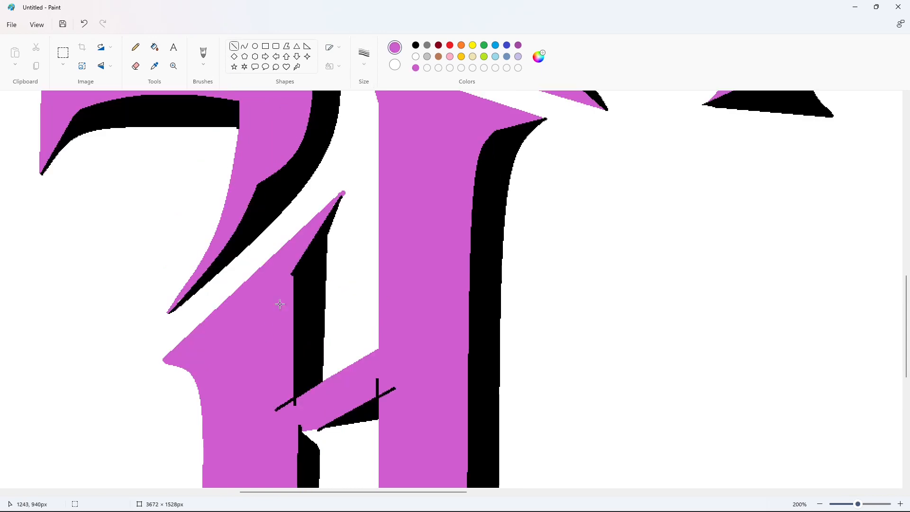
scroll(292, 297, "down", 2)
mouse_move(289, 315)
left_mouse_down()
mouse_move(321, 305)
mouse_move(289, 332)
left_mouse_up()
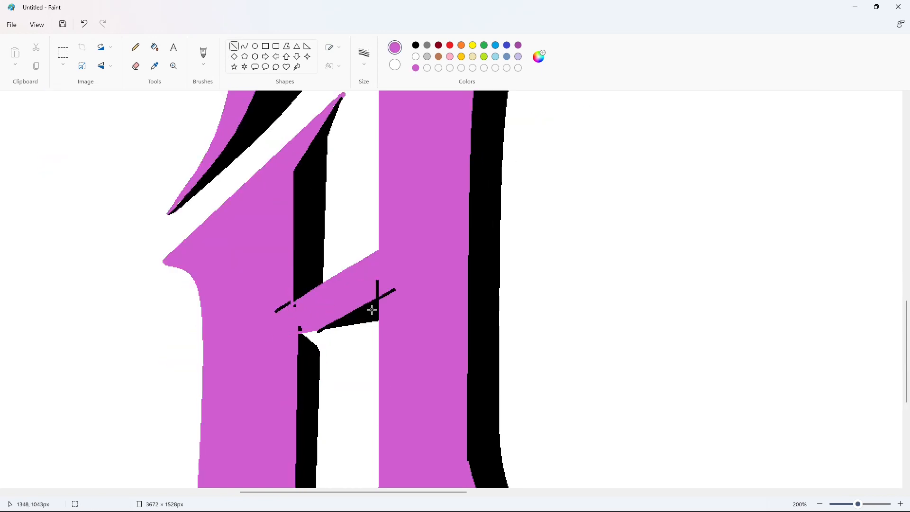
left_click_drag(381, 304, 380, 286)
left_click(155, 47)
left_click(378, 287)
left_click(392, 292)
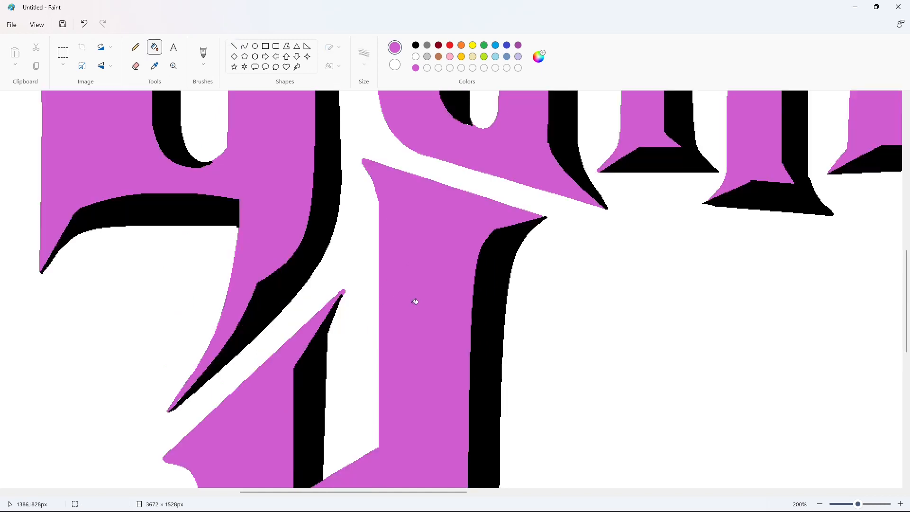
Trim the overshooting tips at the H's crossbar and feet with white lines, and touch up the right foot's tip in light purple.
left_click(233, 46)
left_click_drag(313, 329, 326, 327)
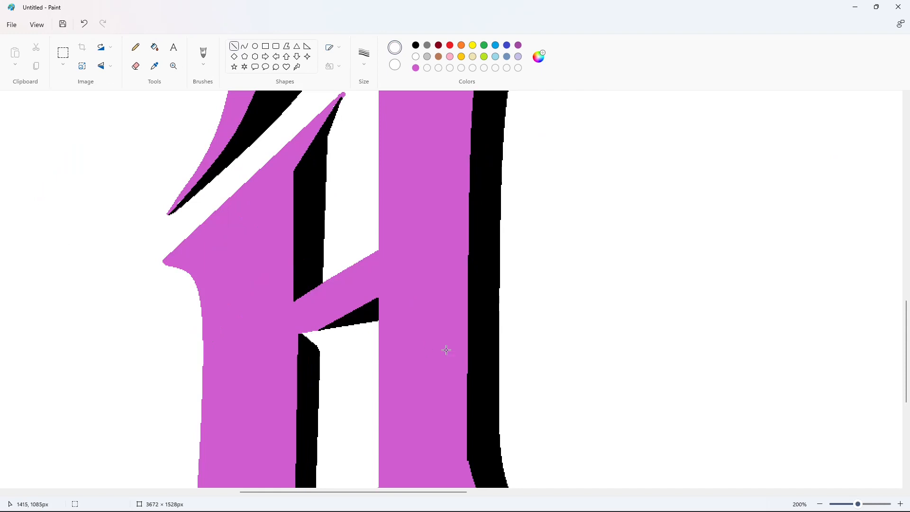
scroll(446, 350, "down", 4)
left_click_drag(113, 439, 100, 445)
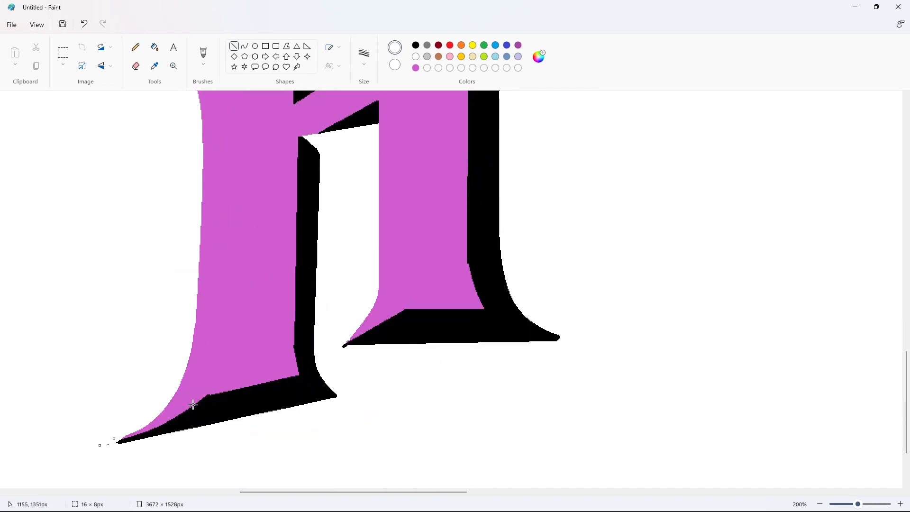
left_click_drag(352, 347, 340, 348)
left_click_drag(544, 327, 589, 360)
left_click(415, 68)
left_click_drag(349, 340, 359, 330)
left_click(416, 56)
scroll(602, 283, "up", 7)
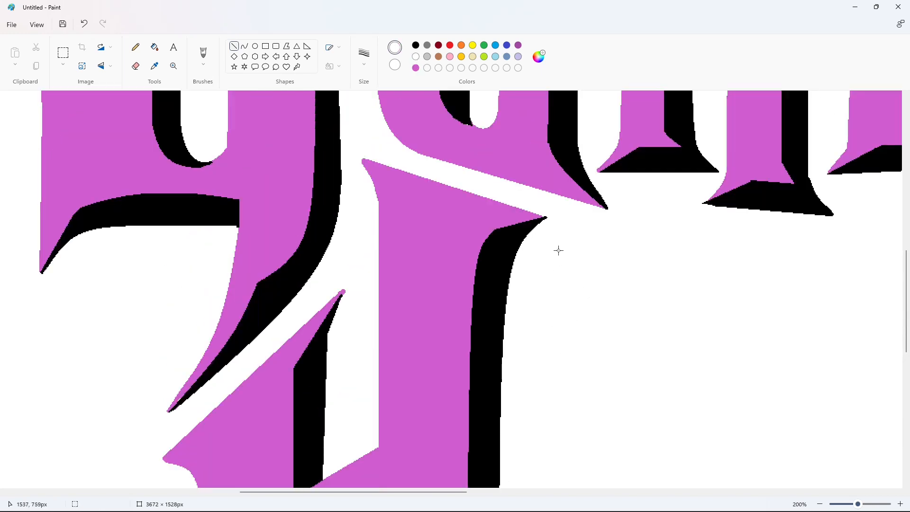
scroll(753, 415, "down", 3)
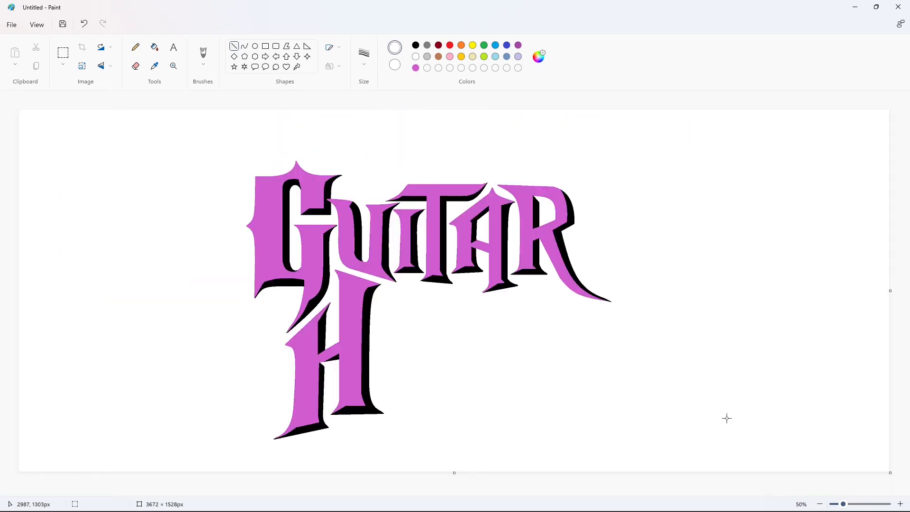
Outline the pointed top and straight left side of a lowercase e in black beside the H.
left_click(244, 46)
left_click(416, 45)
mouse_move(398, 285)
left_mouse_down()
mouse_move(376, 302)
mouse_move(430, 299)
left_mouse_up()
key("ctrl+z")
left_click(363, 62)
left_click_drag(415, 292, 377, 370)
left_click(408, 302)
left_click(233, 46)
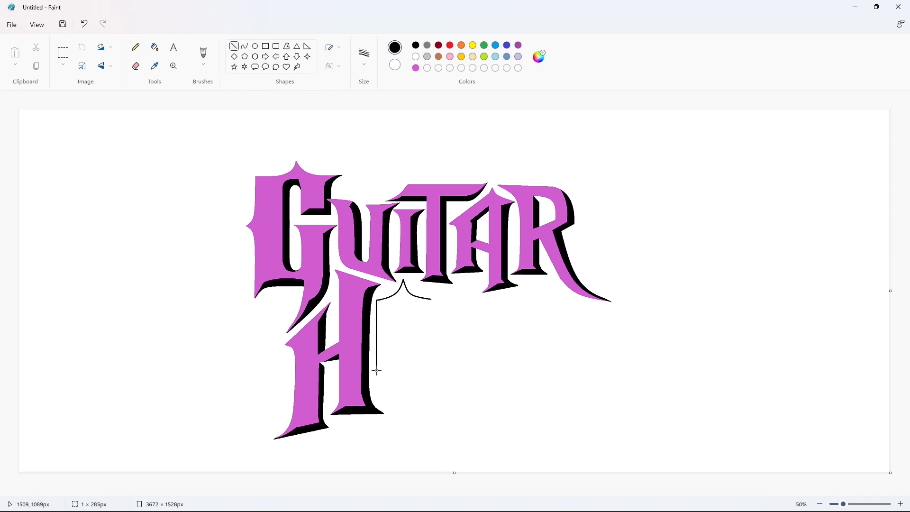
left_click(443, 380)
Draw the e's straight right side and its curved, pointed bottom edge in black.
mouse_move(427, 301)
left_mouse_down()
mouse_move(427, 395)
mouse_move(373, 378)
left_mouse_up()
left_click(244, 46)
mouse_move(386, 382)
left_mouse_down()
mouse_move(426, 378)
mouse_move(413, 378)
left_mouse_up()
left_click(461, 377)
left_click(437, 328)
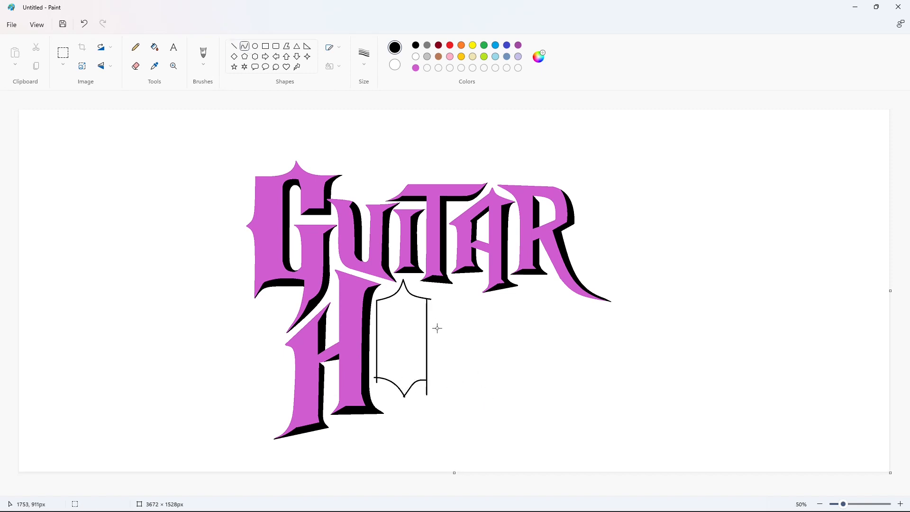
Draw the e's inner counter and the slanted lower edge of its crossbar.
left_click(233, 46)
left_click_drag(397, 321, 397, 377)
left_click(244, 45)
left_click(234, 46)
mouse_move(410, 312)
left_mouse_down()
mouse_move(409, 336)
mouse_move(390, 344)
mouse_move(427, 341)
left_mouse_up()
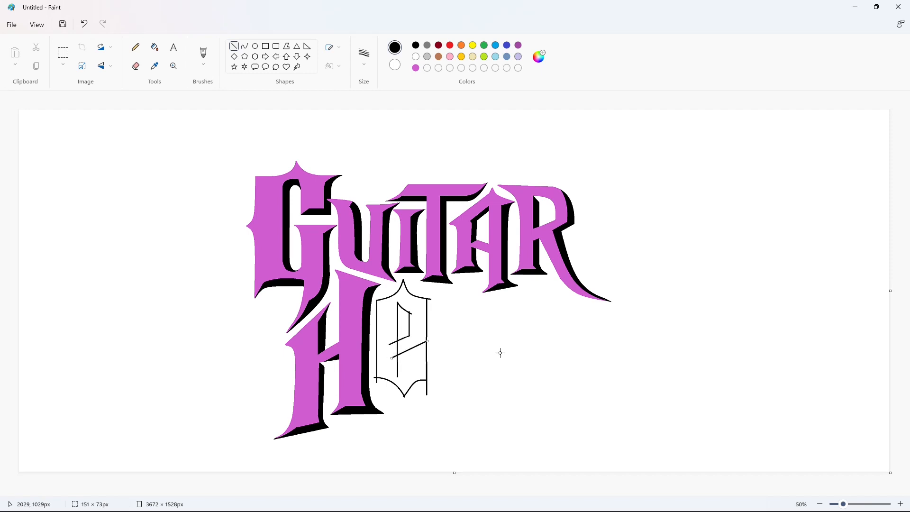
Draw the curved lower edge of the e's opening and fill the letter's body with black.
left_click(245, 46)
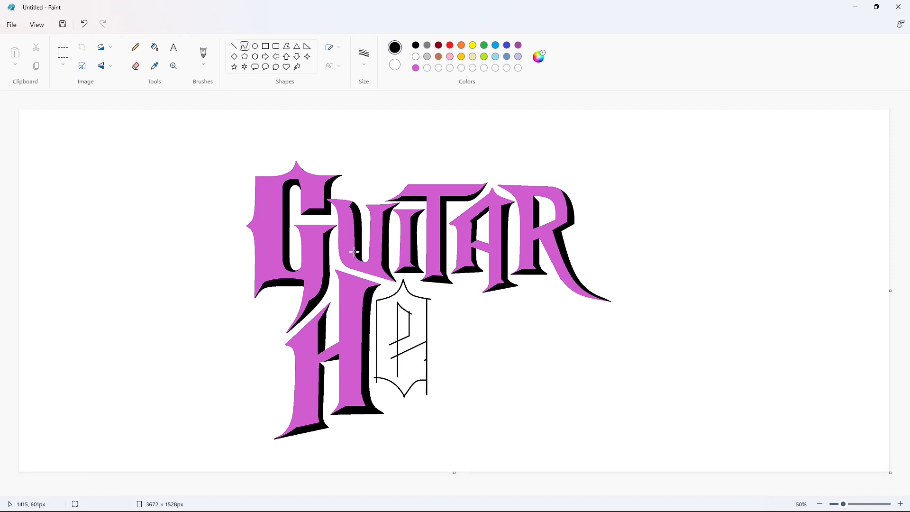
left_click_drag(425, 361, 396, 377)
left_click(410, 364)
left_click(410, 363)
left_click(470, 362)
left_click(154, 47)
left_click(386, 322)
Trim the e's top right corner and cut the line across its opening with white lines.
left_click(899, 504)
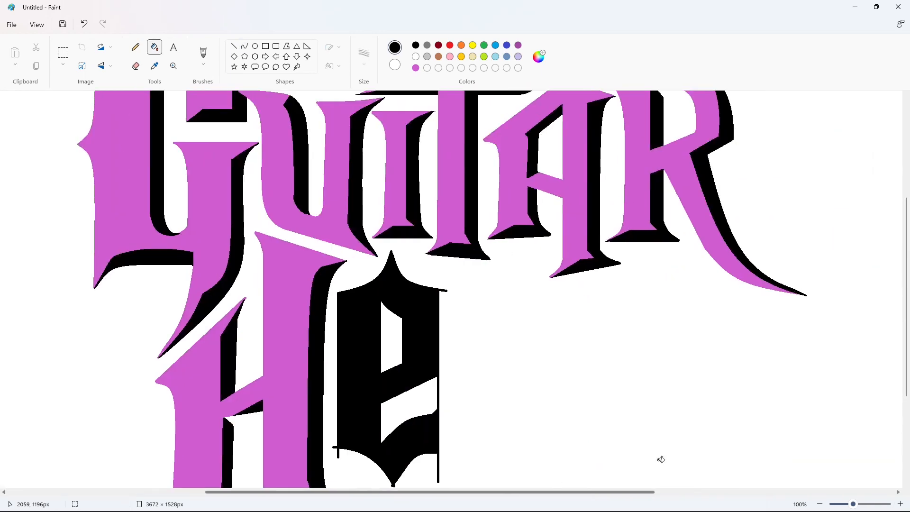
left_click(900, 503)
left_click_drag(360, 492, 460, 493)
left_click(233, 46)
left_click(415, 57)
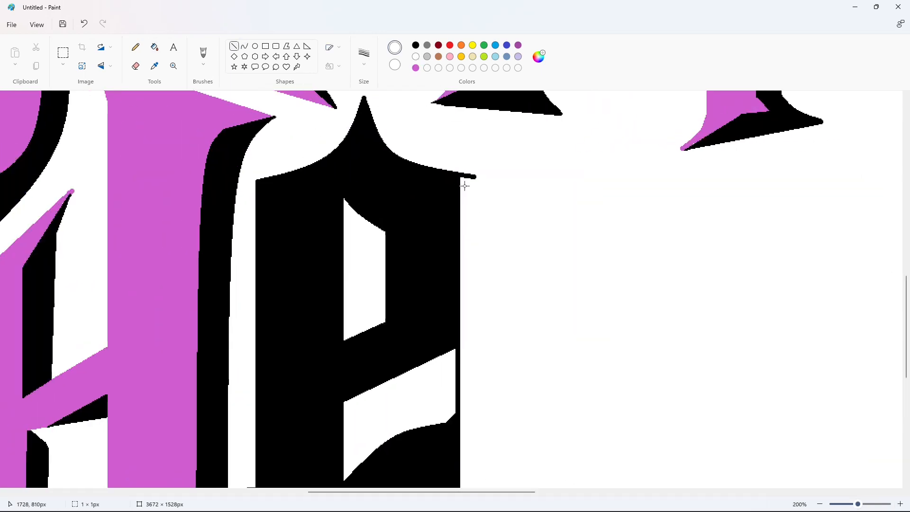
left_click_drag(465, 186, 465, 166)
left_click(521, 193)
scroll(406, 264, "down", 2)
left_click_drag(447, 256, 474, 245)
left_click(513, 253)
left_click_drag(447, 316, 464, 304)
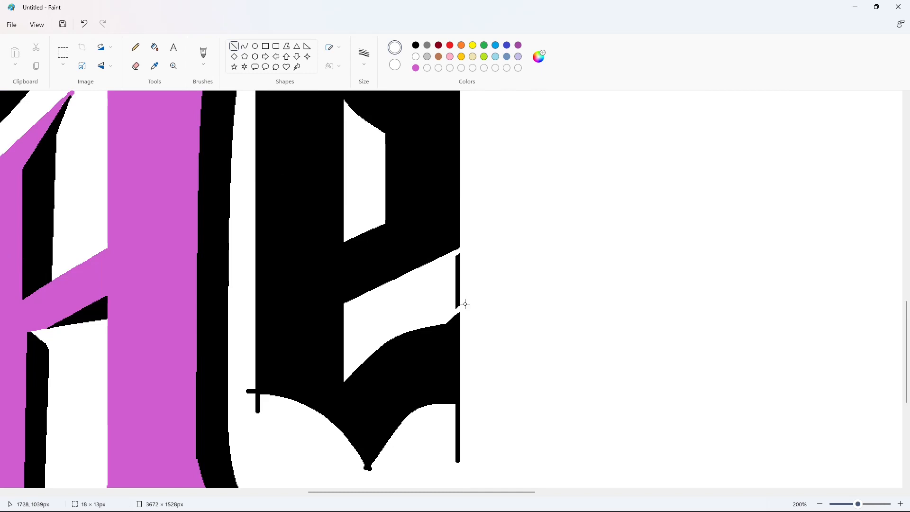
Separate the line ends overshooting the e's bottom edge with white lines and fill the leftover pieces with white.
scroll(465, 304, "down", 2)
mouse_move(248, 297)
left_mouse_down()
mouse_move(263, 297)
mouse_move(253, 303)
left_mouse_up()
left_click_drag(361, 363, 354, 386)
left_click(416, 360)
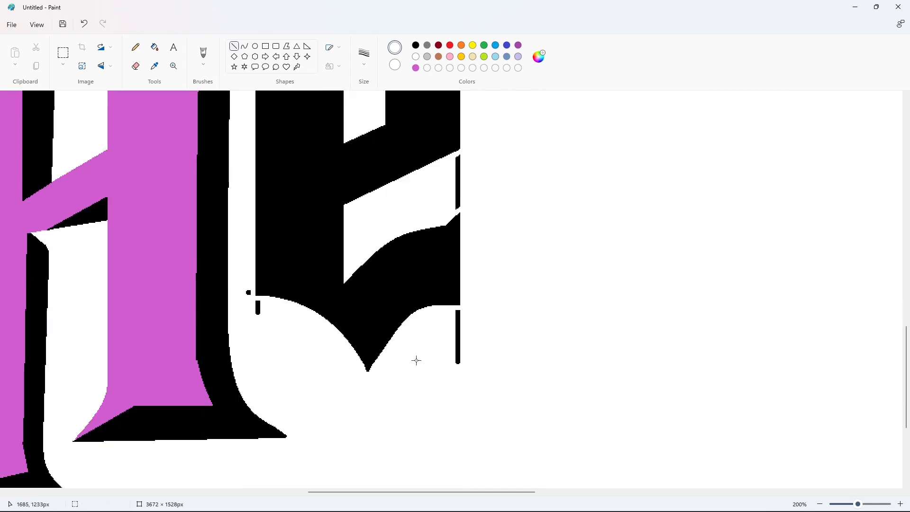
left_click(154, 47)
left_click(248, 292)
left_click(258, 307)
Fill the whole e with light purple.
scroll(475, 371, "up", 4)
scroll(531, 312, "up", 2)
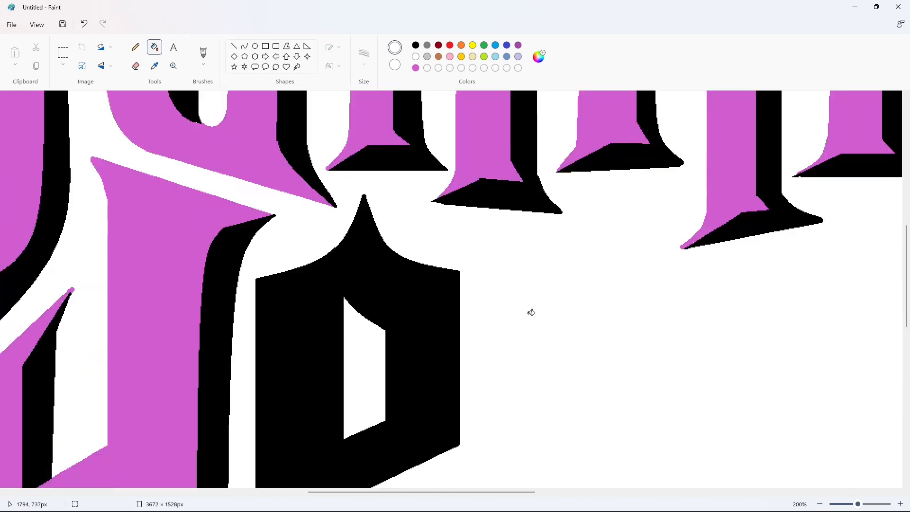
scroll(531, 312, "down", 2)
left_click(416, 69)
left_click(422, 199)
left_click(819, 504)
left_click(820, 504)
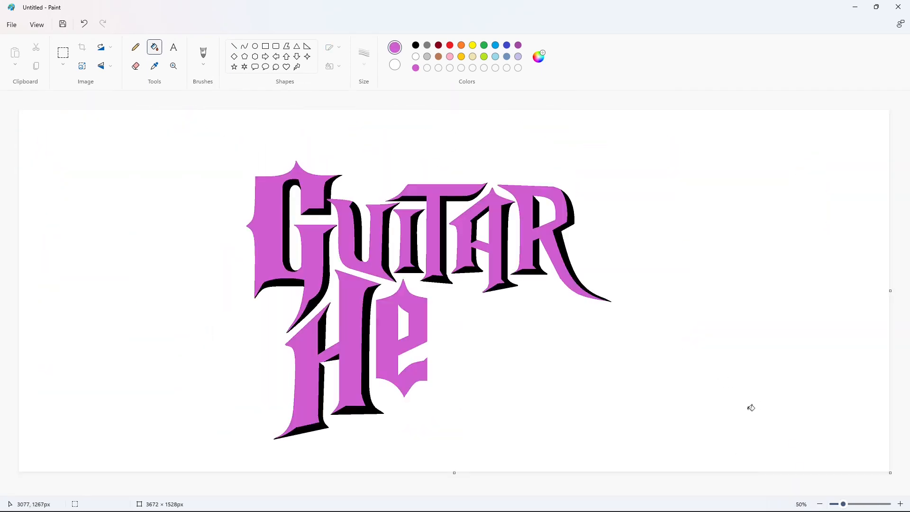
Draw black bevel lines along the e's right side, under its crossbar and down the left of its counter and opening.
left_click(233, 46)
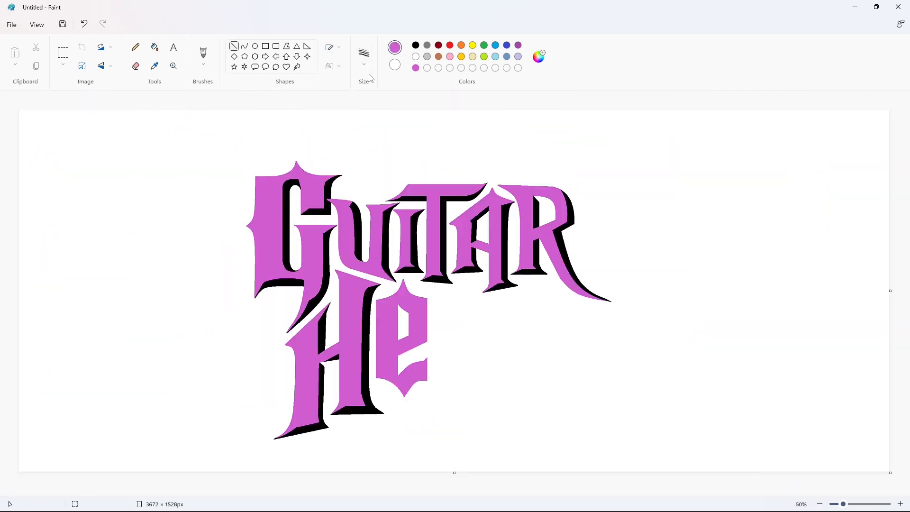
left_click(415, 45)
mouse_move(420, 306)
left_mouse_down()
mouse_move(429, 297)
mouse_move(419, 342)
mouse_move(424, 336)
left_mouse_up()
left_click(463, 335)
left_click(481, 335)
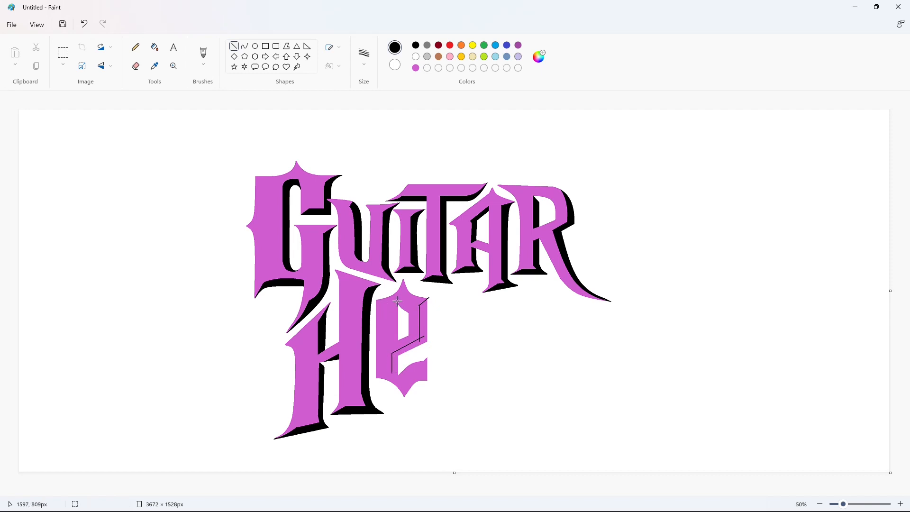
left_click_drag(392, 306, 392, 347)
Draw the black bevel lines around the e's pointed foot and up to its lower right tip.
mouse_move(404, 381)
left_mouse_down()
mouse_move(404, 405)
mouse_move(421, 374)
left_mouse_up()
left_click(430, 396)
left_click(244, 46)
left_click(233, 46)
left_click(460, 355)
mouse_move(421, 375)
left_mouse_down()
mouse_move(430, 351)
mouse_move(427, 365)
left_mouse_up()
key("ctrl+z")
left_click(244, 46)
left_click(451, 362)
key("ctrl+z")
left_click(900, 503)
mouse_move(522, 330)
left_mouse_down()
mouse_move(537, 302)
mouse_move(530, 319)
left_mouse_up()
Close the e's bevel outlines at the top and bottom of the counter and at the opening's lower corner.
left_click(900, 503)
left_click_drag(360, 492, 488, 490)
left_click(234, 46)
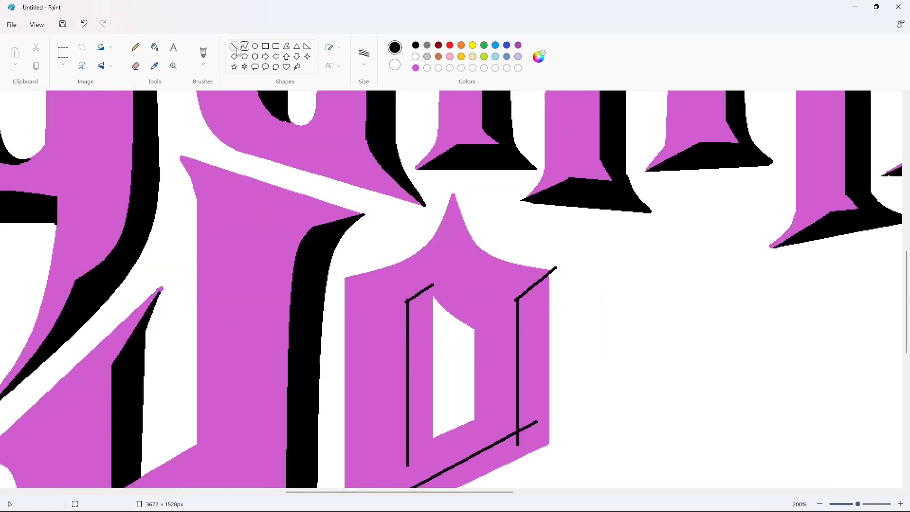
left_click_drag(431, 308, 431, 282)
scroll(462, 293, "down", 2)
mouse_move(432, 342)
left_mouse_down()
mouse_move(395, 358)
mouse_move(432, 382)
left_mouse_up()
scroll(432, 353, "down", 2)
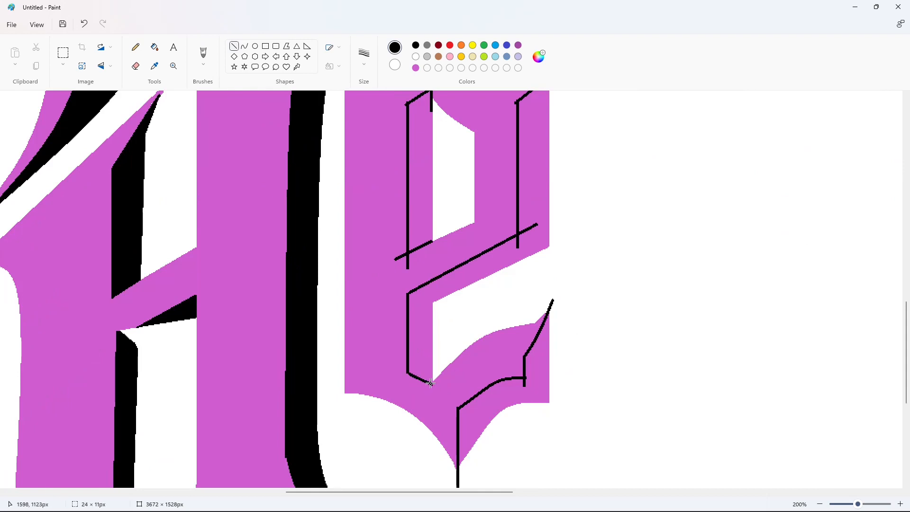
Fill the e's bevel areas along the crossbar, counter and foot with black.
left_click(155, 48)
left_click(480, 267)
left_click(427, 221)
left_click(538, 371)
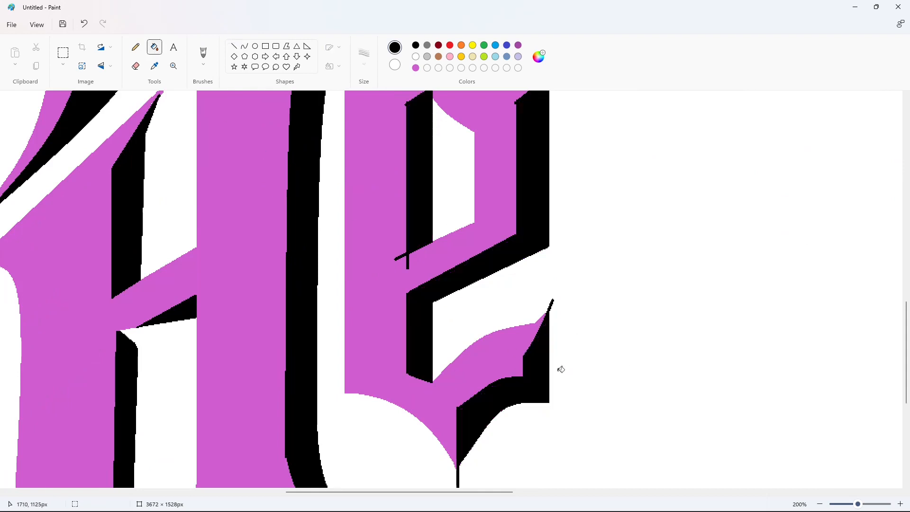
Cut off the line ends overshooting the e's right-hand tips, counter and pointed foot, and fill the remnants with white.
left_click(234, 47)
left_click(416, 57)
left_click_drag(551, 320, 551, 299)
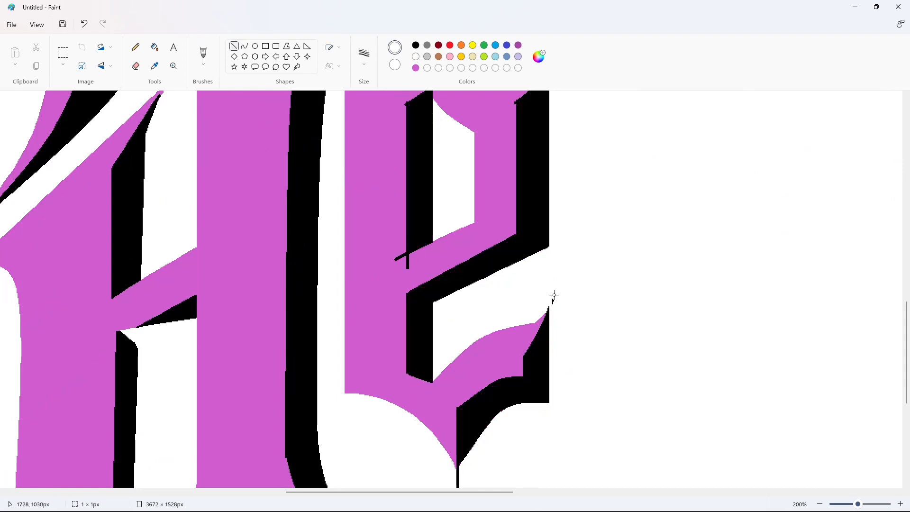
scroll(514, 335, "down", 3)
scroll(598, 367, "up", 6)
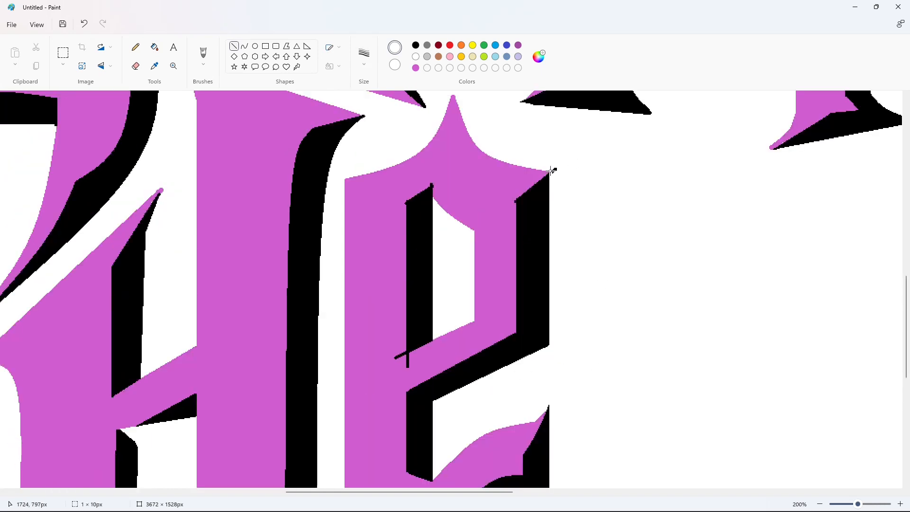
left_click(155, 47)
scroll(568, 189, "down", 3)
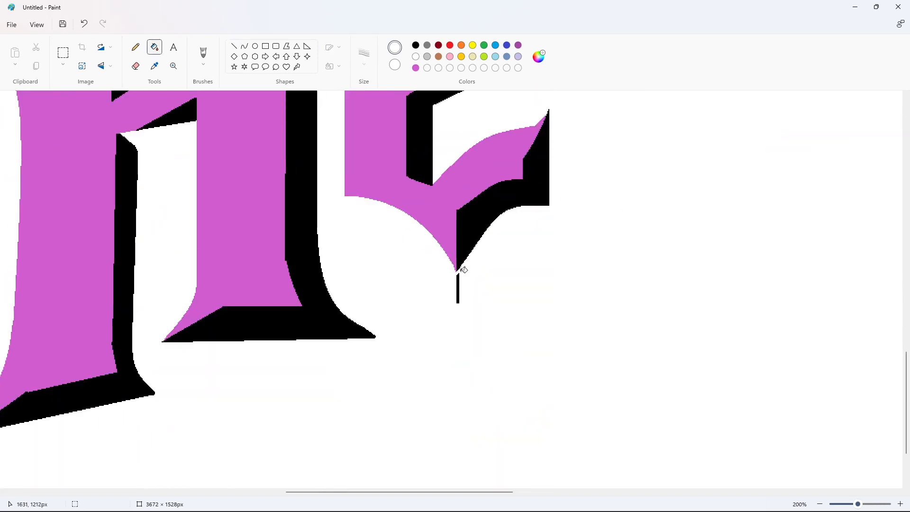
left_click(457, 278)
scroll(543, 264, "up", 3)
Cover the stray black line ends left of the e's counter with light purple.
left_click(234, 46)
left_click(415, 67)
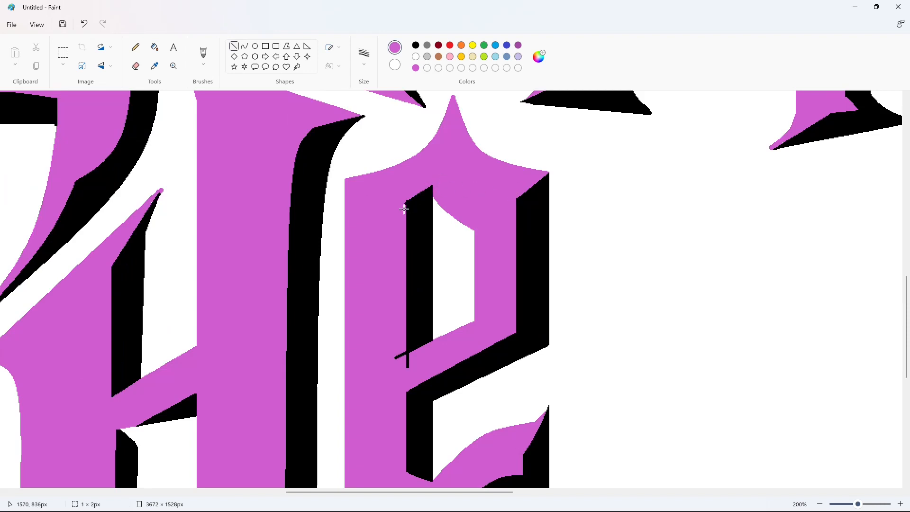
scroll(470, 207, "down", 2)
scroll(470, 208, "up", 2)
left_click_drag(415, 351, 401, 360)
scroll(445, 351, "down", 2)
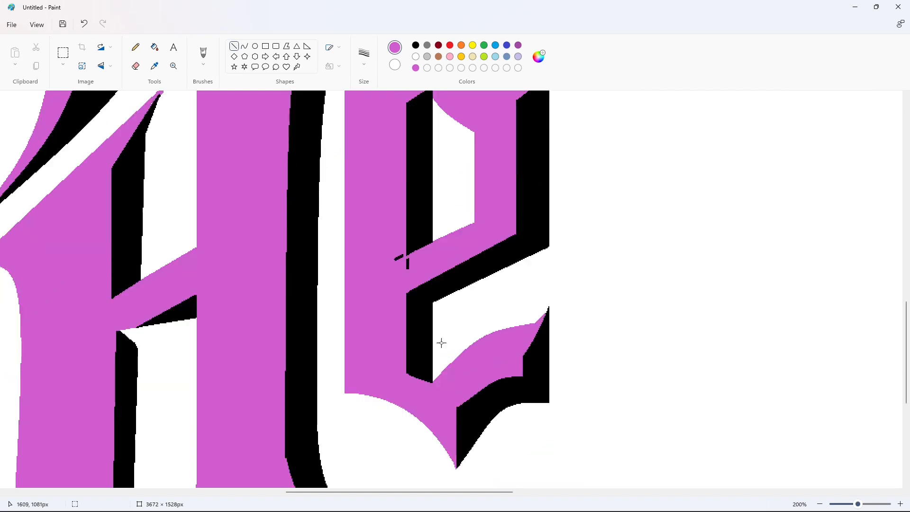
scroll(441, 341, "up", 2)
left_click(154, 47)
scroll(698, 404, "down", 3)
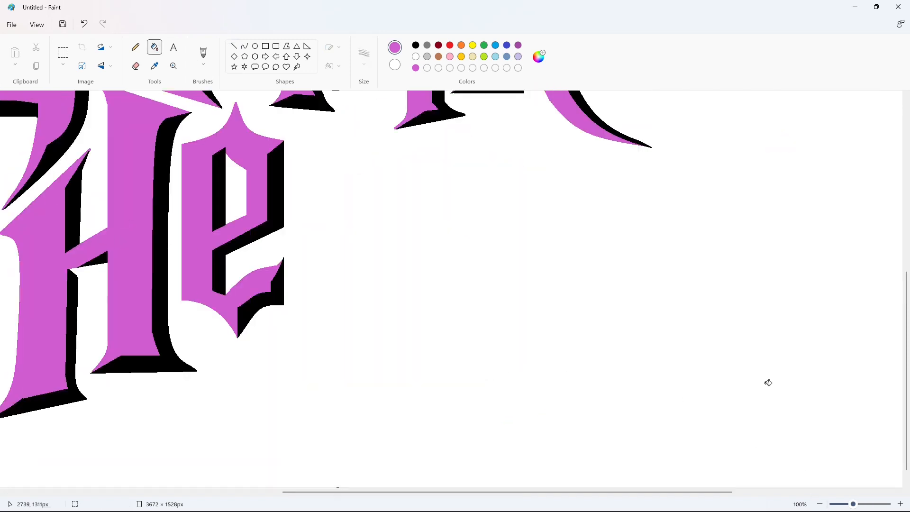
left_click(244, 46)
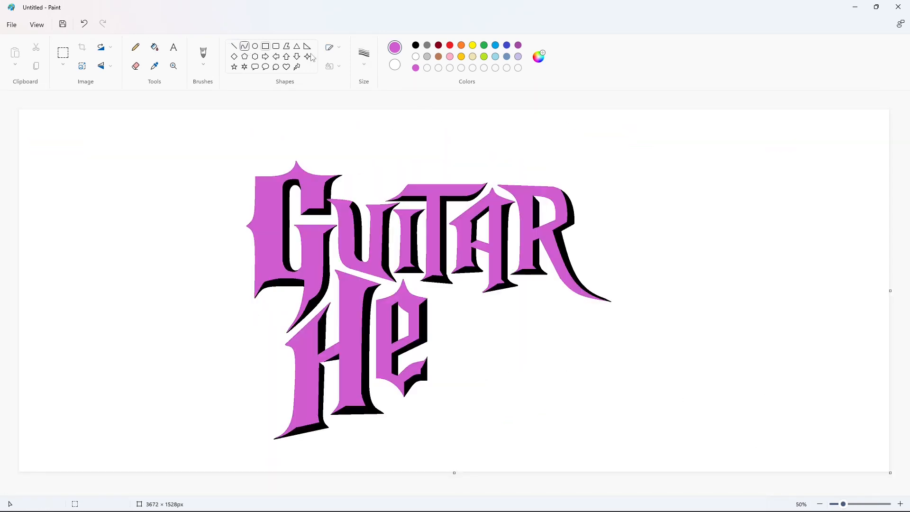
Draw the R's left stem edge, rounded bowl and slanted lower bowl edge as black outlines beside the second-line e.
left_click(415, 45)
left_click_drag(426, 289, 436, 382)
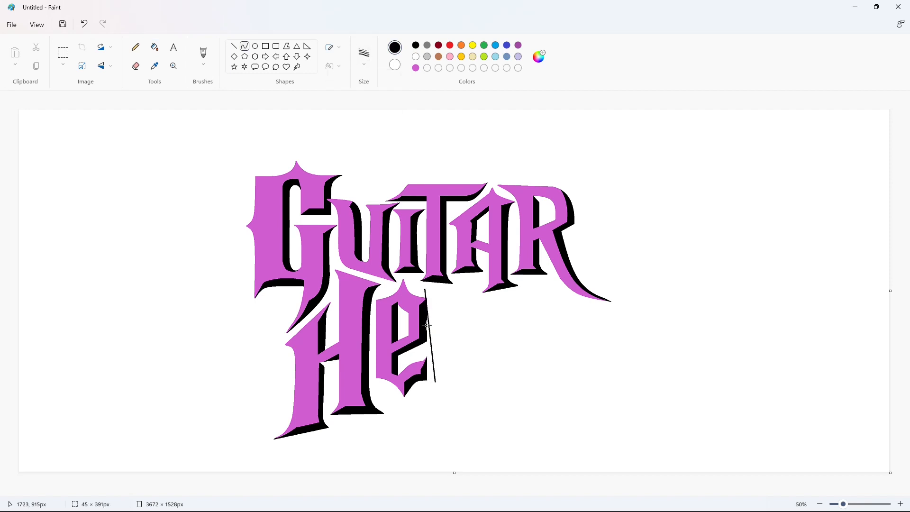
mouse_move(430, 315)
left_mouse_down()
mouse_move(436, 296)
mouse_move(491, 324)
left_mouse_up()
mouse_move(479, 302)
left_mouse_down()
mouse_move(480, 288)
mouse_move(490, 289)
left_mouse_up()
left_click(534, 302)
left_click(234, 47)
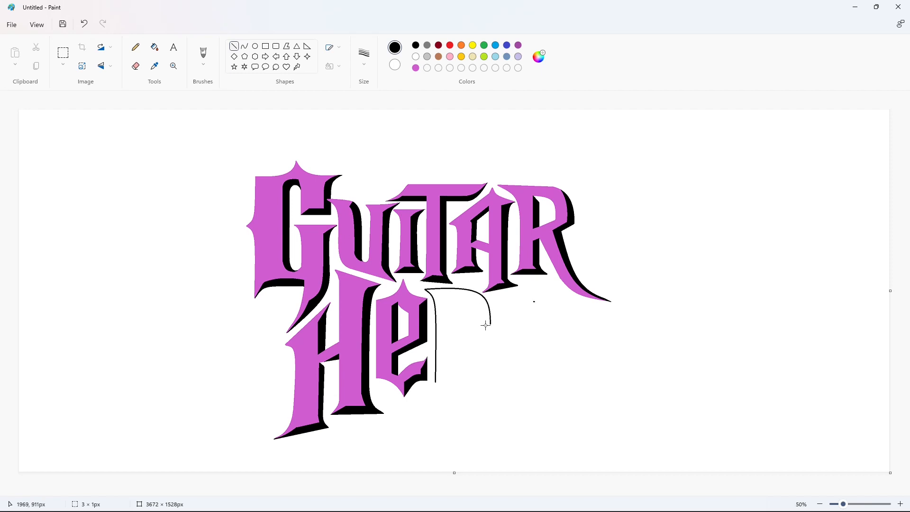
left_click_drag(491, 324, 474, 333)
left_click(543, 329)
Complete the R's stem outline with flared foot curves and outline the counter inside the bowl.
left_click(245, 46)
left_click_drag(435, 383, 426, 389)
left_click(472, 386)
left_click(234, 46)
mouse_move(455, 305)
left_mouse_down()
mouse_move(455, 380)
mouse_move(465, 389)
mouse_move(453, 392)
left_mouse_up()
left_click(424, 277)
left_click(245, 46)
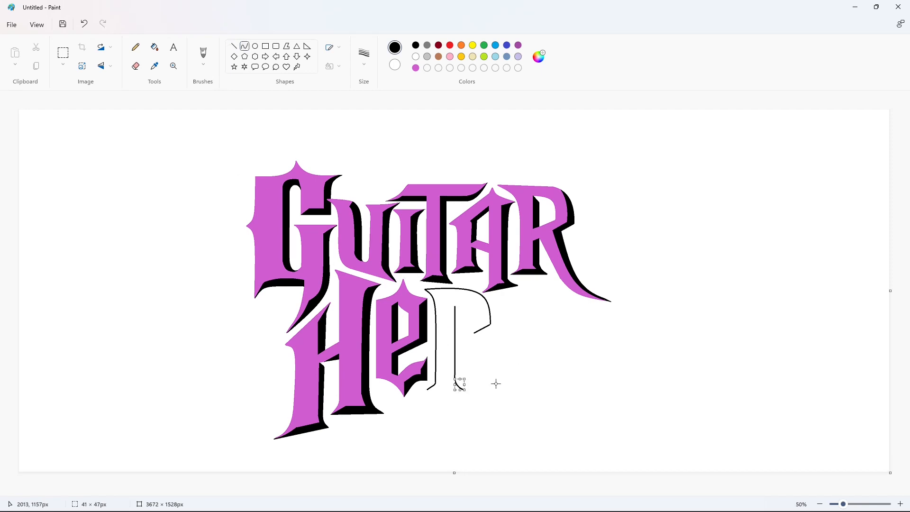
left_click(234, 46)
mouse_move(473, 322)
left_mouse_down()
mouse_move(449, 331)
mouse_move(442, 295)
mouse_move(472, 322)
left_mouse_up()
Draw the R's leg as two black curves sweeping down from the bowl to a pointed tip.
left_click(245, 46)
mouse_move(468, 309)
left_mouse_down()
mouse_move(470, 300)
mouse_move(502, 402)
mouse_move(519, 418)
left_mouse_up()
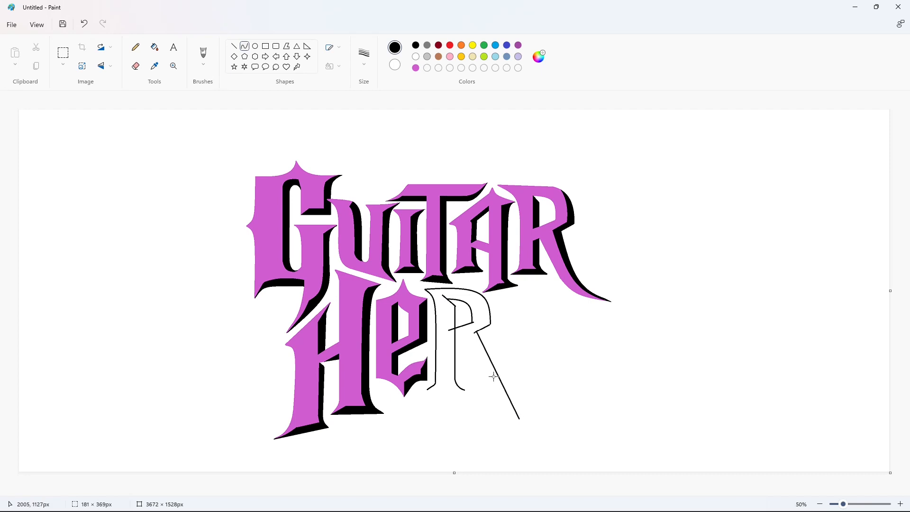
left_click_drag(491, 375, 488, 405)
left_click(488, 404)
left_click_drag(454, 336, 519, 419)
left_click_drag(488, 379, 484, 414)
left_click_drag(602, 407, 605, 407)
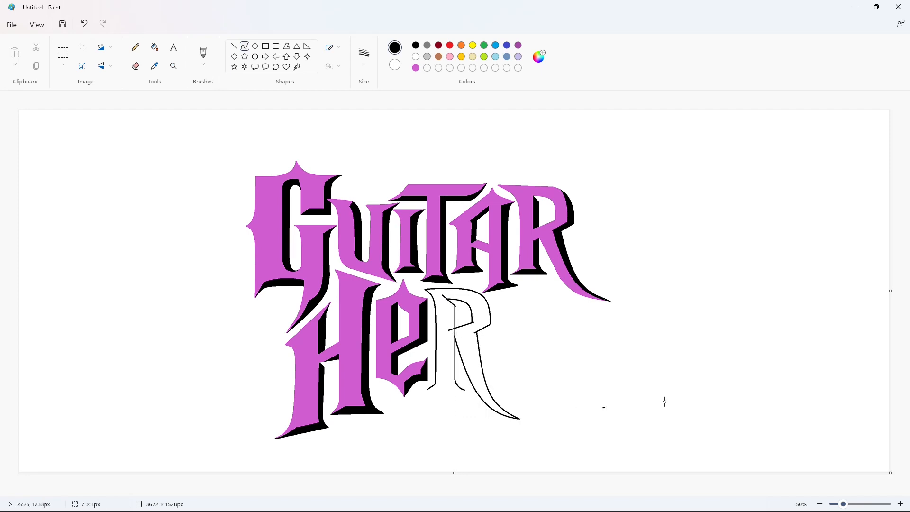
Close the R's foot with a straight base line and fill the letter with black.
left_click(900, 504)
left_click_drag(465, 486, 614, 476)
left_click(234, 46)
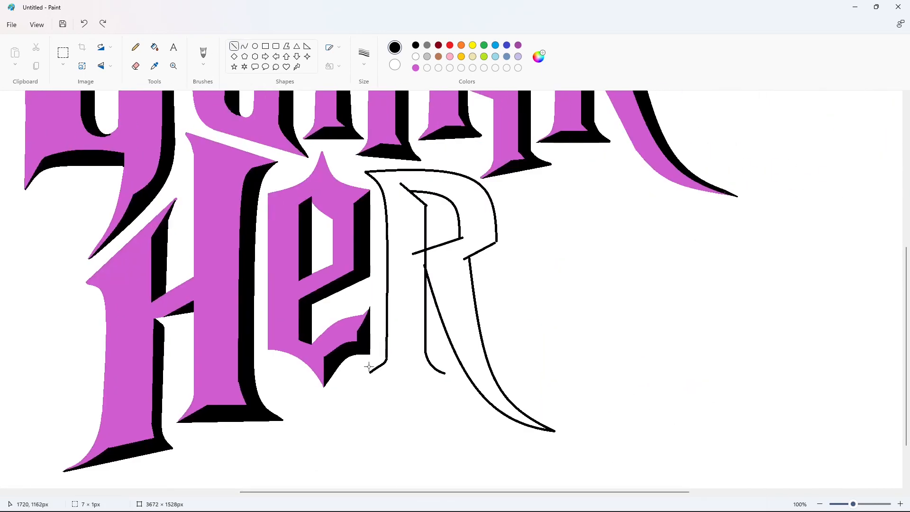
left_click_drag(369, 373, 442, 374)
left_click(510, 364)
left_click(154, 47)
left_click(430, 208)
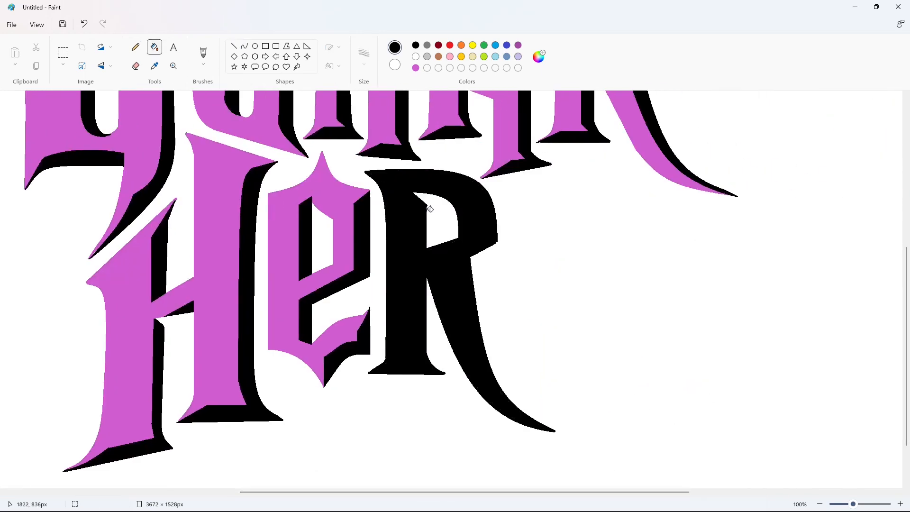
Tidy the edges around the R's counter and bowl and recolour the letter light purple.
left_click(234, 46)
left_click_drag(491, 244, 498, 240)
left_click(416, 56)
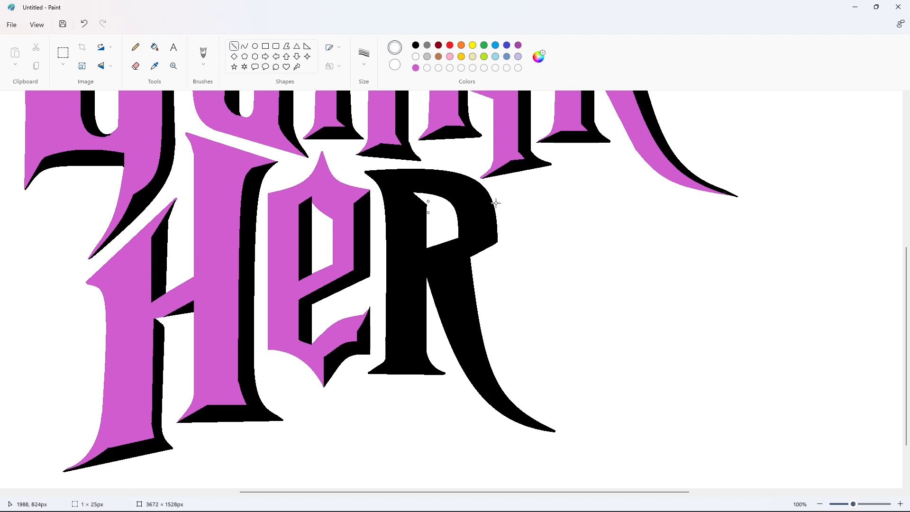
left_click(819, 504)
left_click(155, 47)
left_click(415, 68)
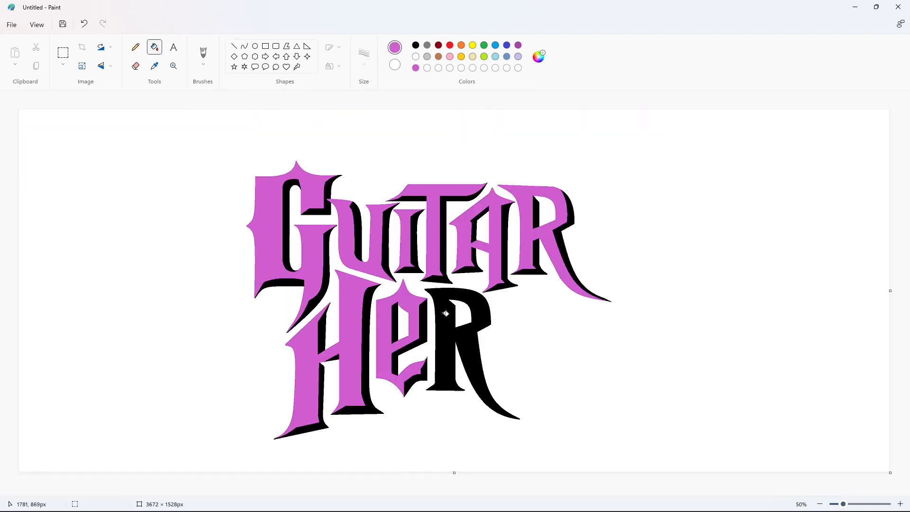
left_click(444, 313)
Draw a thin black bevel curve inside the outer edge of the R's bowl, redoing the first attempt.
left_click(244, 46)
left_click(416, 45)
left_click(363, 56)
left_click(363, 82)
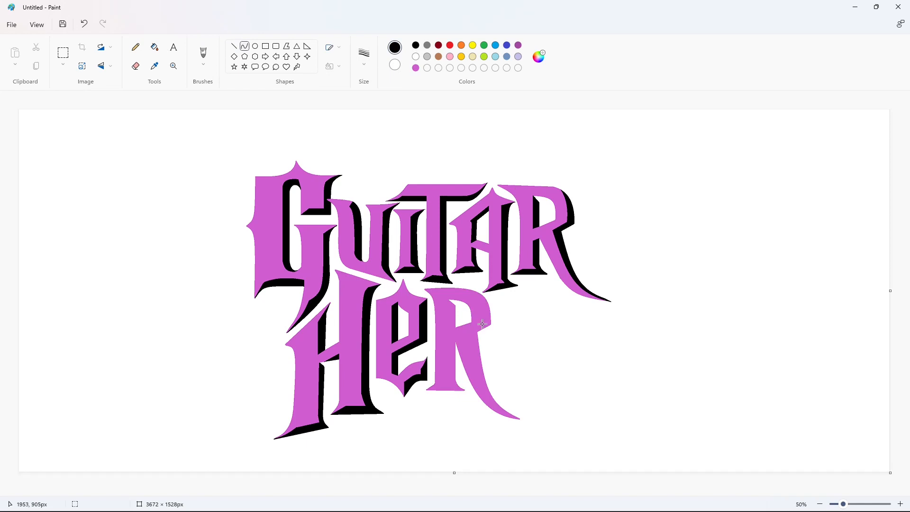
mouse_move(482, 323)
left_mouse_down()
mouse_move(473, 288)
mouse_move(485, 296)
mouse_move(472, 297)
mouse_move(470, 287)
left_mouse_up()
key("ctrl+z")
left_click_drag(479, 301, 485, 298)
Draw the R's bevel line under the bowl and a curve down the leg to its tip.
left_click(234, 46)
mouse_move(471, 333)
left_mouse_down()
mouse_move(486, 322)
mouse_move(478, 375)
mouse_move(521, 421)
left_mouse_up()
left_click(245, 47)
left_click_drag(493, 379, 486, 404)
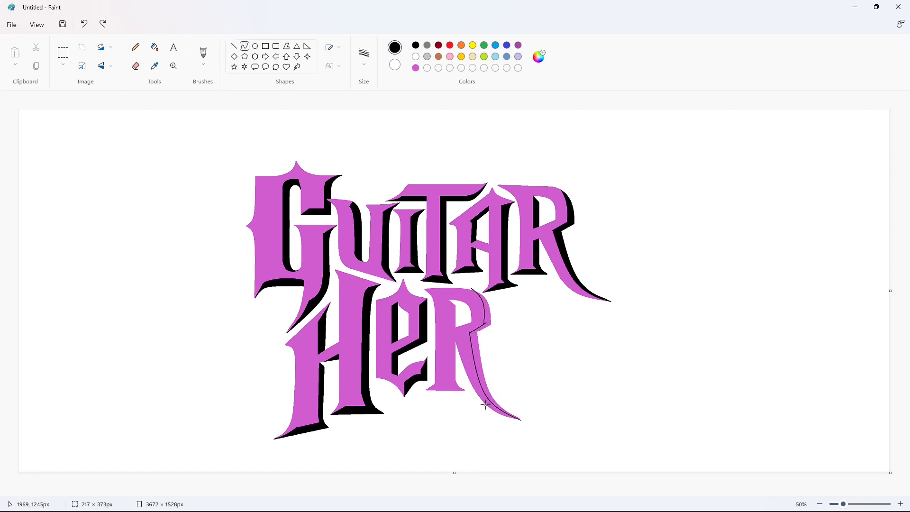
left_click(550, 393)
Draw black bevel lines along the lower part of the R's stem and across its foot.
left_click(234, 46)
mouse_move(447, 339)
left_mouse_down()
mouse_move(454, 384)
mouse_move(423, 390)
left_mouse_up()
left_click(245, 46)
left_click(900, 503)
scroll(711, 450, "down", 5)
left_click_drag(418, 491, 593, 467)
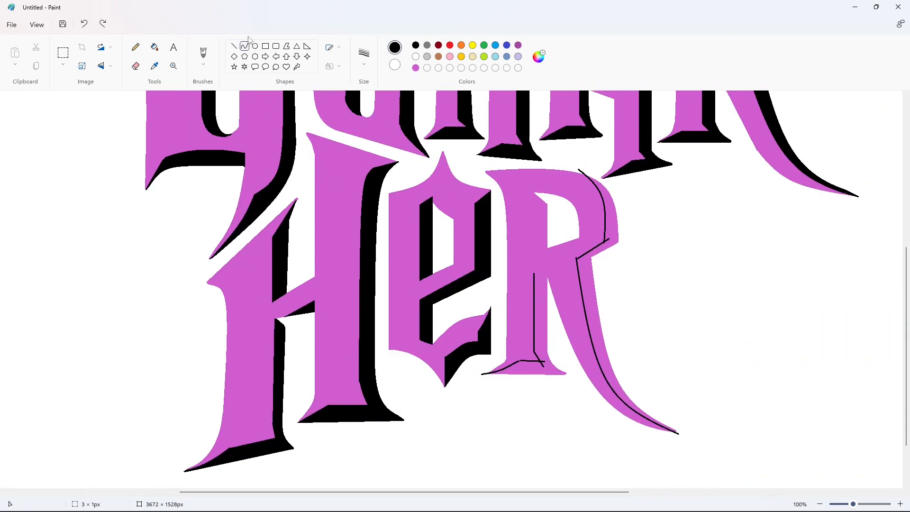
Draw the bevel line beside the R's counter and close the stem bevels above and below the crossbar.
left_click(234, 46)
left_click_drag(533, 190, 533, 266)
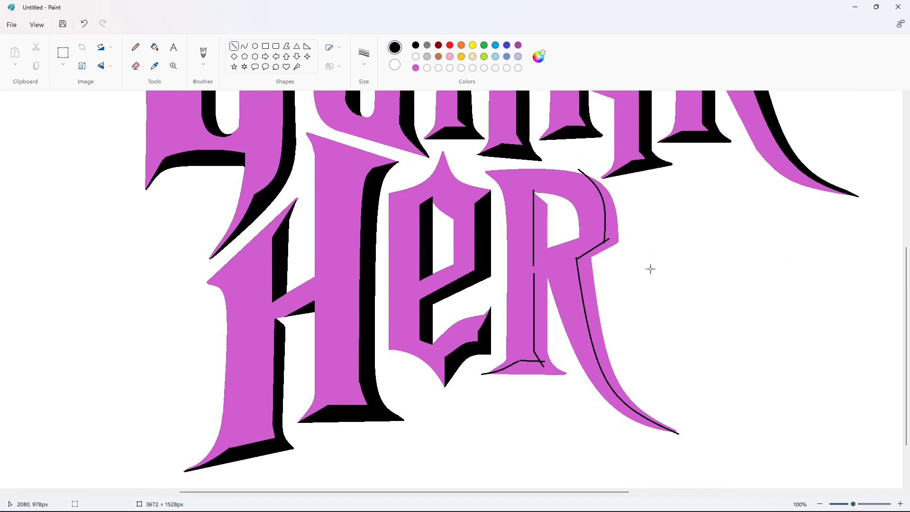
left_click(900, 504)
scroll(531, 479, "right", 1)
scroll(532, 476, "down", 3)
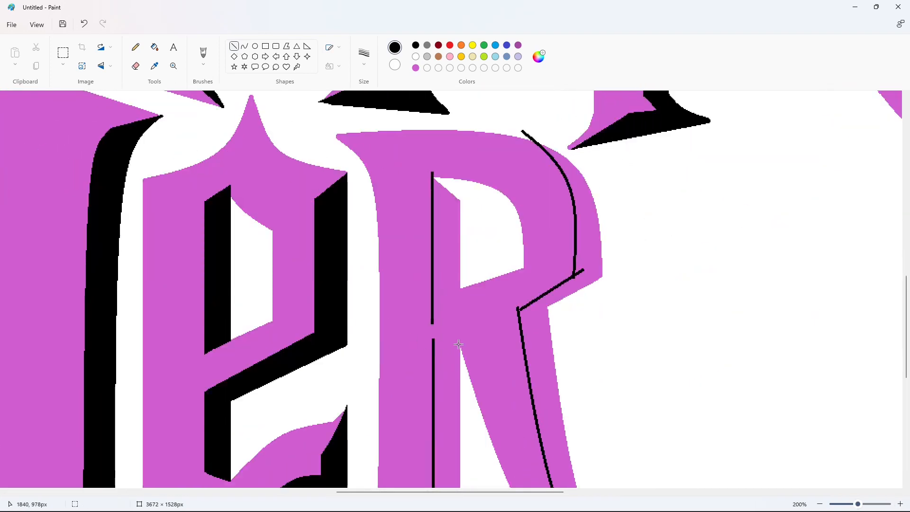
left_click_drag(459, 347, 426, 364)
left_click_drag(467, 290, 413, 307)
left_click_drag(431, 301, 425, 299)
Fill the R's bevel areas along the bowl, leg, counter, stem and foot with black.
scroll(423, 300, "down", 2)
scroll(424, 300, "up", 4)
left_click(155, 47)
left_click(582, 312)
left_click(444, 353)
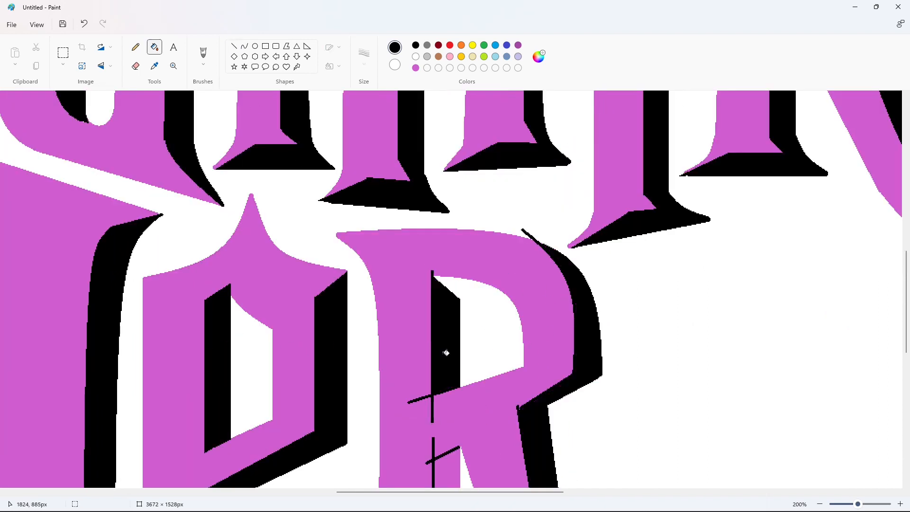
scroll(445, 352, "down", 5)
left_click(447, 350)
key("ctrl+z")
left_click(233, 46)
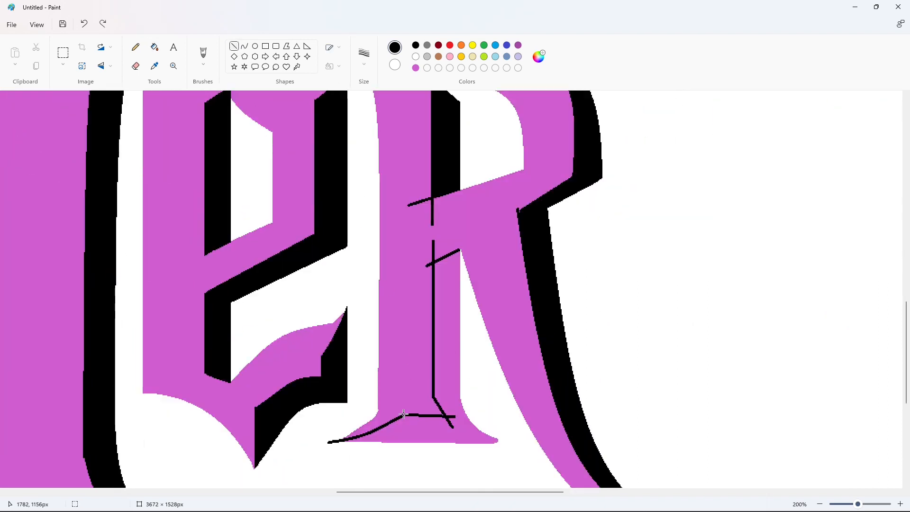
left_click(155, 47)
left_click(456, 308)
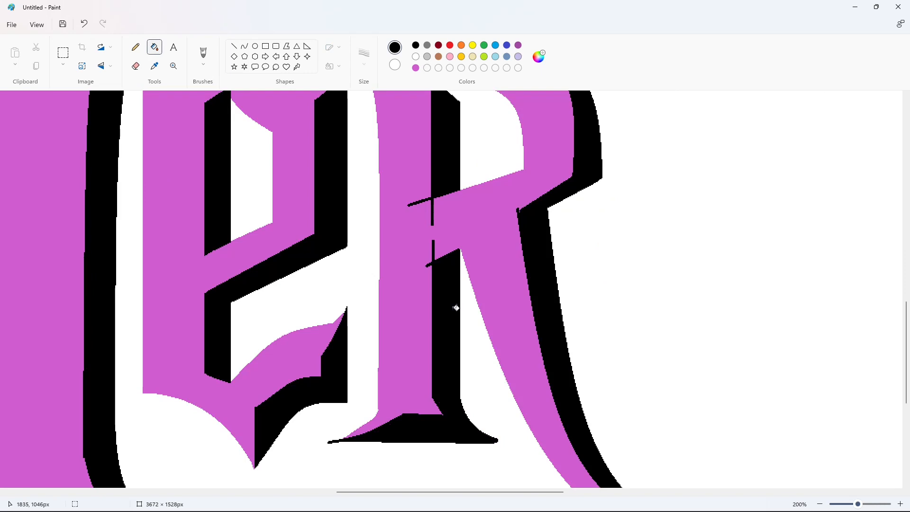
Cut off the overshooting black line ends at the R's leg tip and the top of its bowl with white.
scroll(456, 308, "up", 3)
left_click(233, 45)
left_click(416, 57)
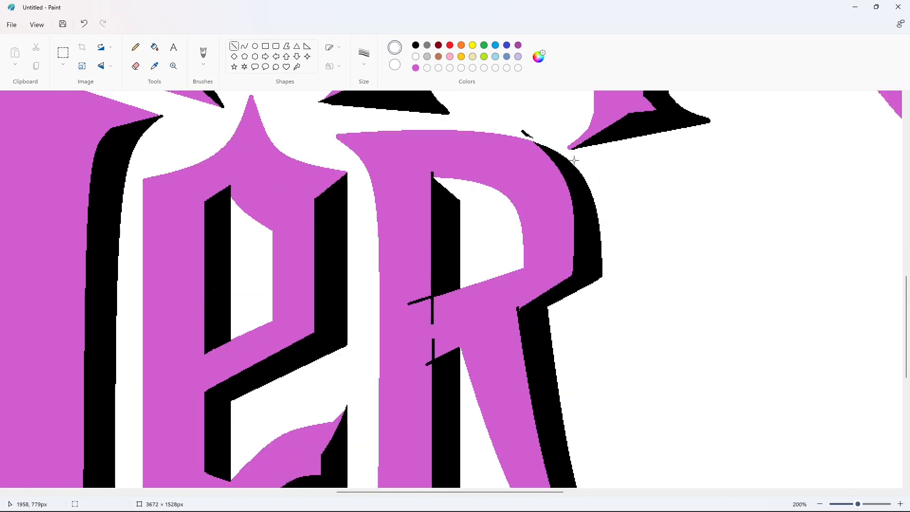
scroll(596, 180, "down", 4)
left_click_drag(707, 464, 762, 446)
mouse_move(701, 445)
left_mouse_down()
mouse_move(724, 462)
mouse_move(711, 453)
mouse_move(738, 452)
left_mouse_up()
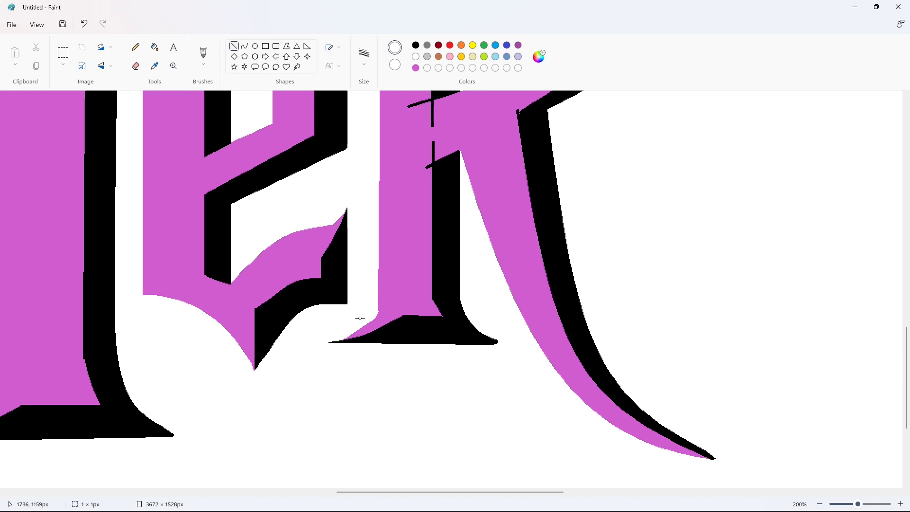
scroll(733, 423, "up", 6)
left_click_drag(515, 128, 536, 139)
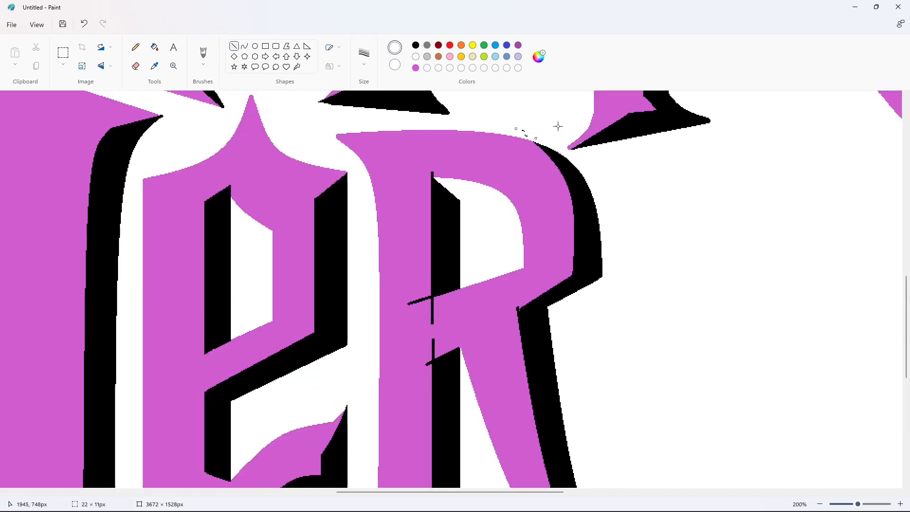
Separate the stray line ends around the R's counter with light purple and trim the foot's left tip with white.
left_click(416, 69)
left_click_drag(429, 290, 428, 294)
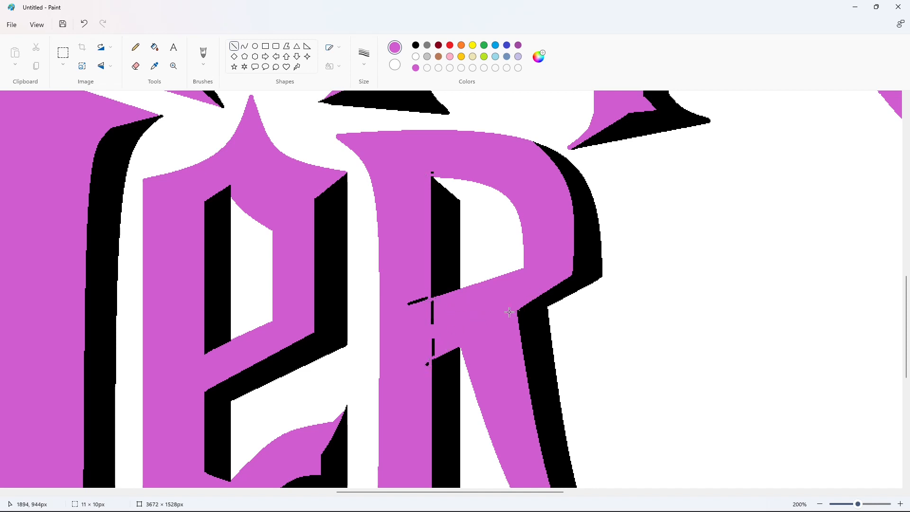
left_click(416, 46)
scroll(337, 155, "down", 4)
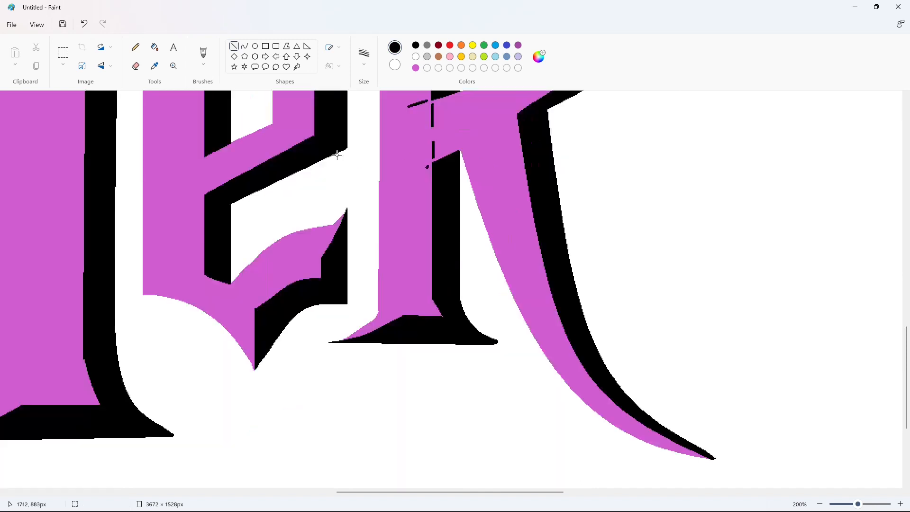
scroll(337, 154, "up", 2)
left_click(416, 56)
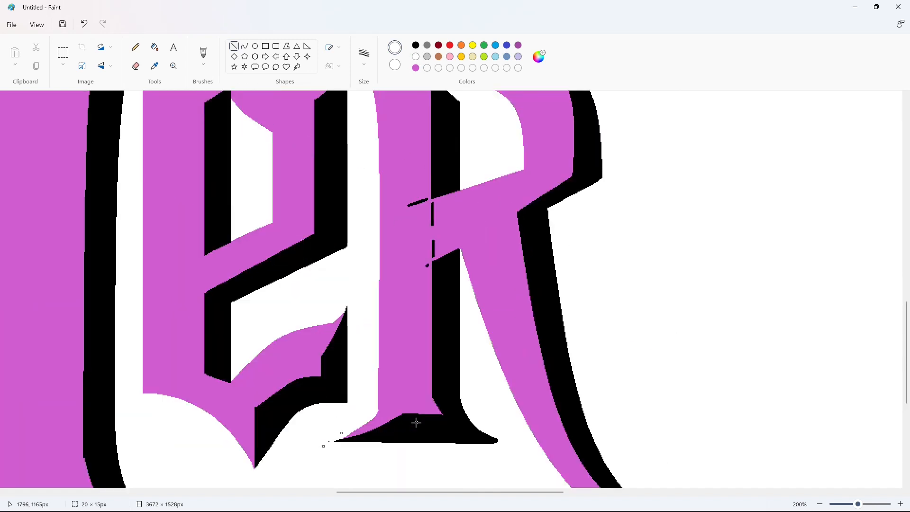
left_click(399, 418)
Fill the leftover black line ends around the R's crossbar and counter with light purple.
left_click(154, 47)
left_click(416, 68)
left_click(432, 249)
left_click(432, 213)
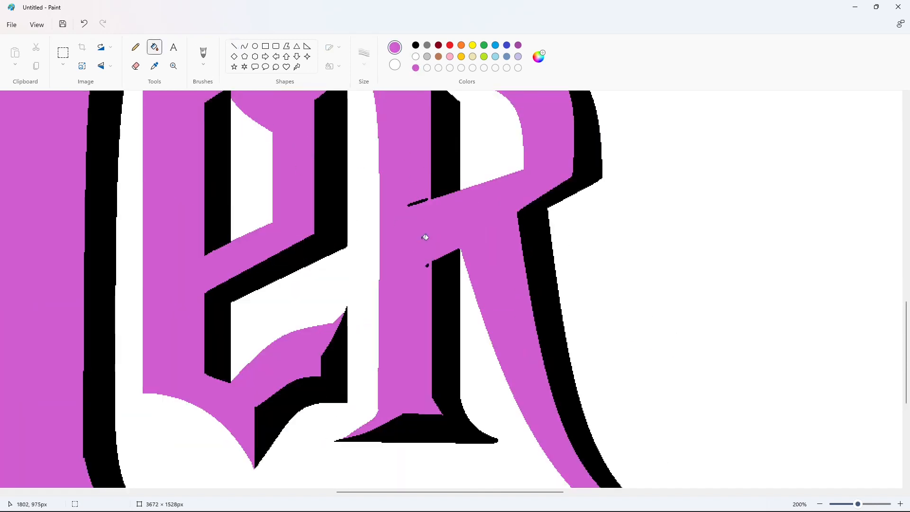
scroll(647, 336, "down", 4)
scroll(647, 335, "up", 4)
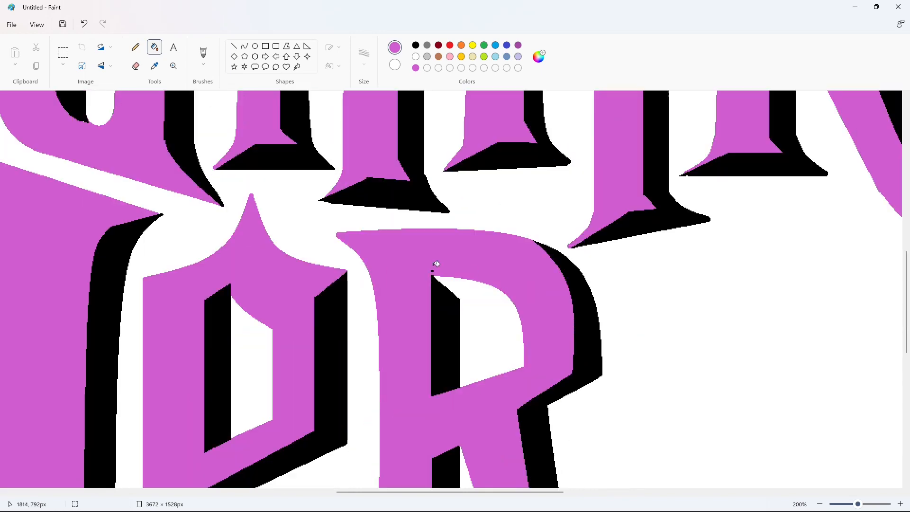
left_click(432, 272)
scroll(733, 390, "down", 1)
left_click(818, 502)
left_click(818, 503)
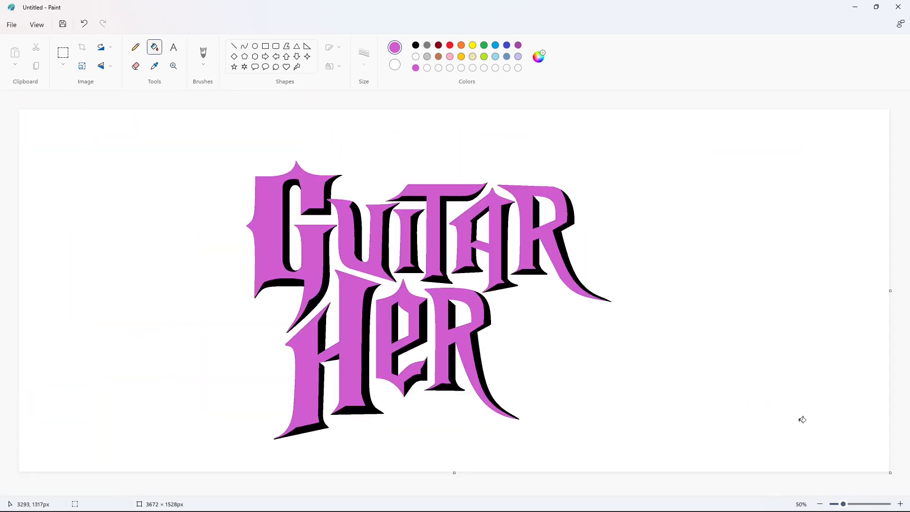
Inspect the R's edges and fills up close for leftover gaps or stray lines.
left_click(900, 503)
scroll(663, 403, "down", 6)
left_click_drag(446, 493, 618, 494)
left_click(900, 504)
scroll(569, 466, "down", 5)
scroll(526, 462, "up", 2)
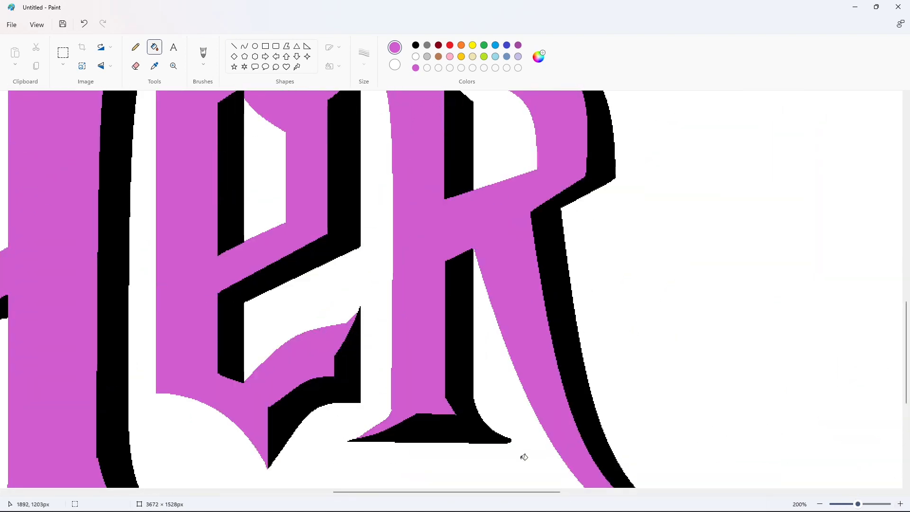
left_click(818, 503)
left_click(818, 504)
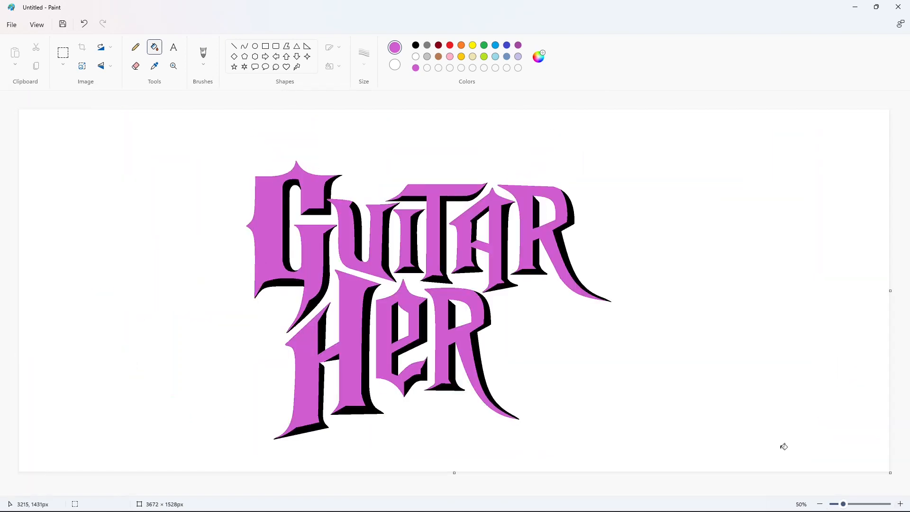
left_click(899, 504)
scroll(663, 427, "down", 6)
left_click_drag(413, 494, 546, 494)
left_click(819, 503)
Draw the O's pointed top to the right of the R with two black curves at 5px line thickness.
left_click(244, 46)
left_click(416, 45)
left_click(364, 56)
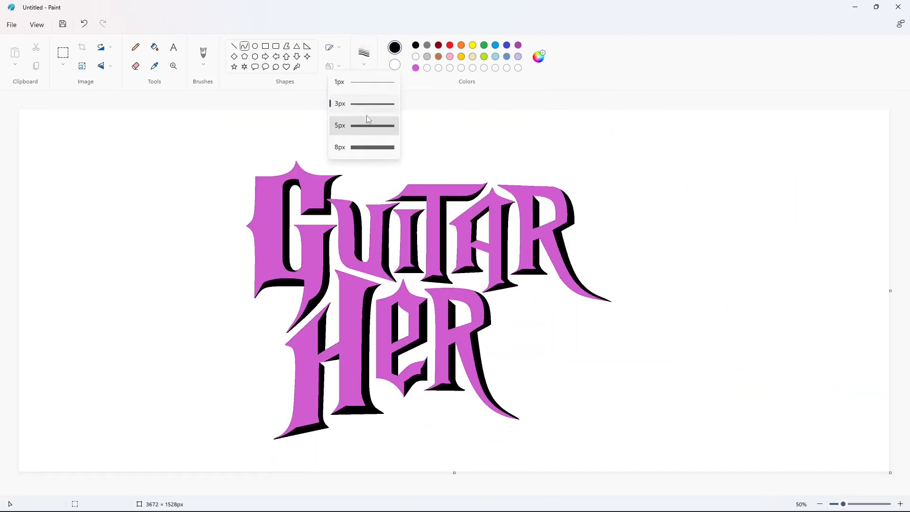
left_click(369, 122)
mouse_move(530, 279)
left_mouse_down()
mouse_move(493, 299)
mouse_move(566, 307)
left_mouse_up()
left_click(524, 292)
left_click(524, 293)
left_click(539, 297)
left_click(539, 297)
left_click(630, 323)
Draw the O's two vertical sides as straight black lines down from the ends of its top curves.
left_click(234, 47)
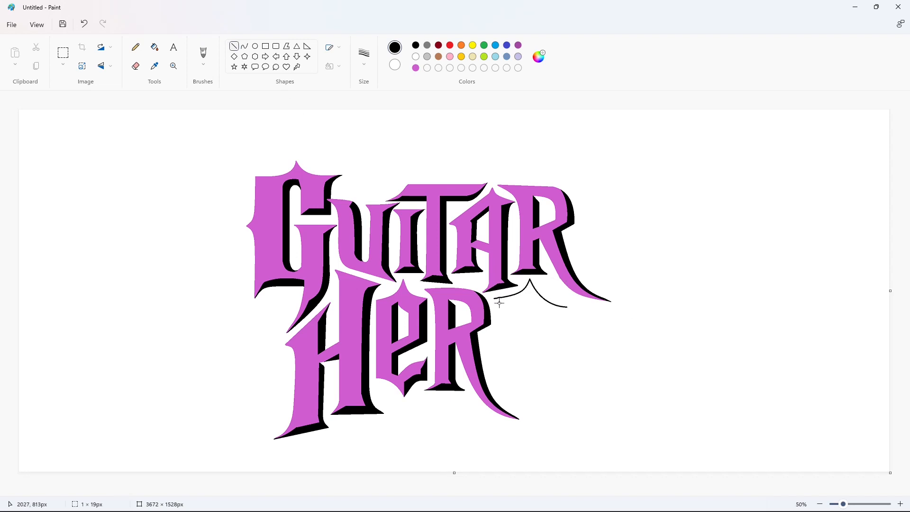
left_click_drag(499, 302, 498, 397)
left_click_drag(567, 307, 568, 394)
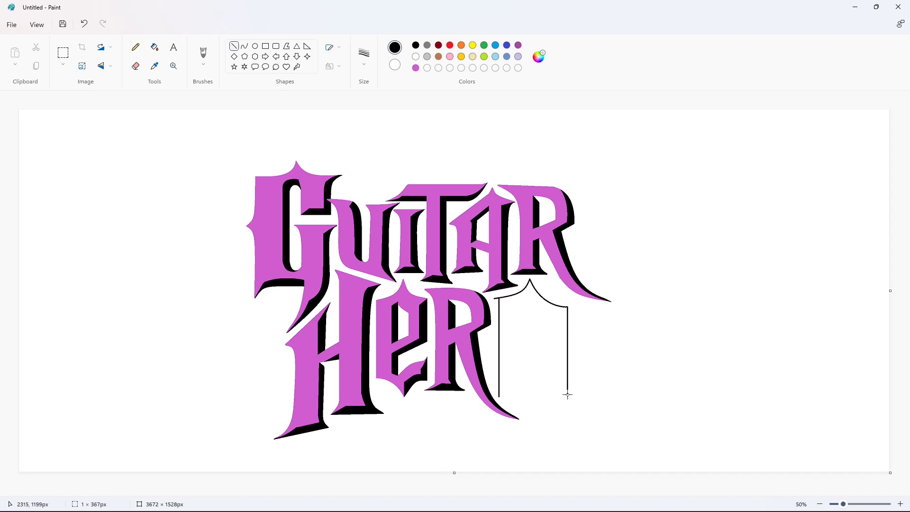
Add a small triangle rotated to point right across the middle of the O's outer right side.
left_click(297, 46)
left_click_drag(548, 334, 567, 353)
left_click(107, 52)
left_click(668, 350)
Close the O's base with a line curved into a downward point between its two sides.
left_click(244, 46)
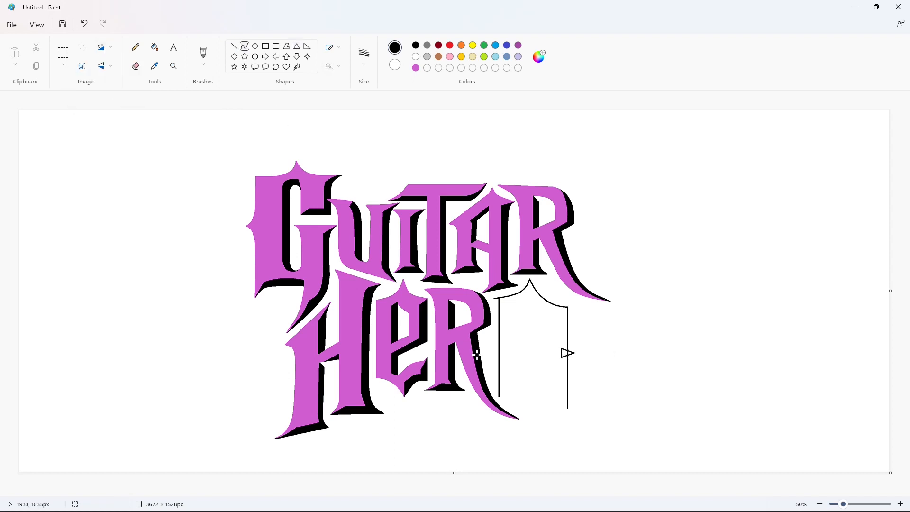
mouse_move(499, 396)
left_mouse_down()
mouse_move(531, 425)
mouse_move(568, 408)
left_mouse_up()
double_click(519, 400)
left_click(580, 411)
double_click(541, 403)
left_click(628, 404)
Outline the O's narrow counter with pointed ends and fill the letter around it with black.
mouse_move(529, 305)
left_mouse_down()
mouse_move(545, 320)
mouse_move(522, 316)
mouse_move(526, 405)
left_mouse_up()
left_click(234, 46)
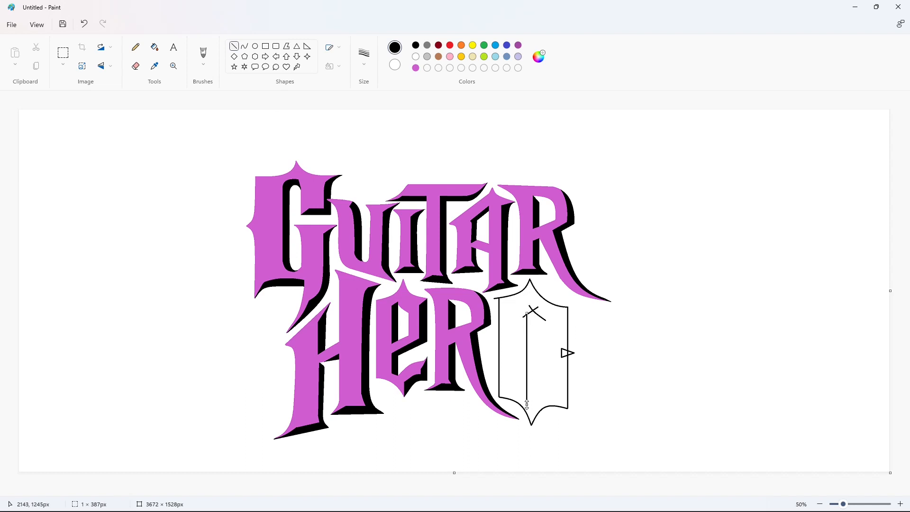
mouse_move(542, 312)
left_mouse_down()
mouse_move(542, 397)
mouse_move(551, 381)
mouse_move(535, 396)
left_mouse_up()
left_click(644, 398)
left_click(244, 46)
left_click(534, 387)
left_click(577, 387)
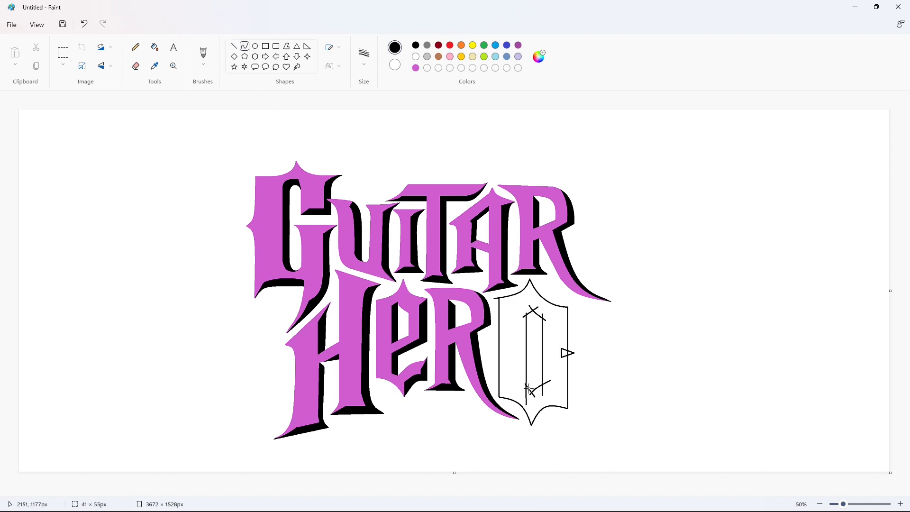
left_click(155, 47)
left_click(565, 353)
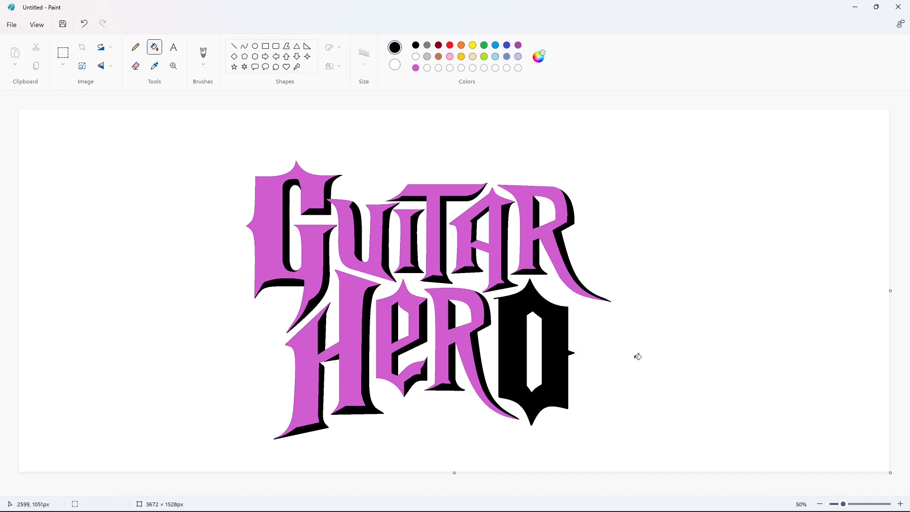
Cover the stray black line end at the O's upper-left corner with white.
left_click(900, 503)
left_click_drag(440, 491, 686, 491)
scroll(686, 473, "down", 5)
left_click(234, 46)
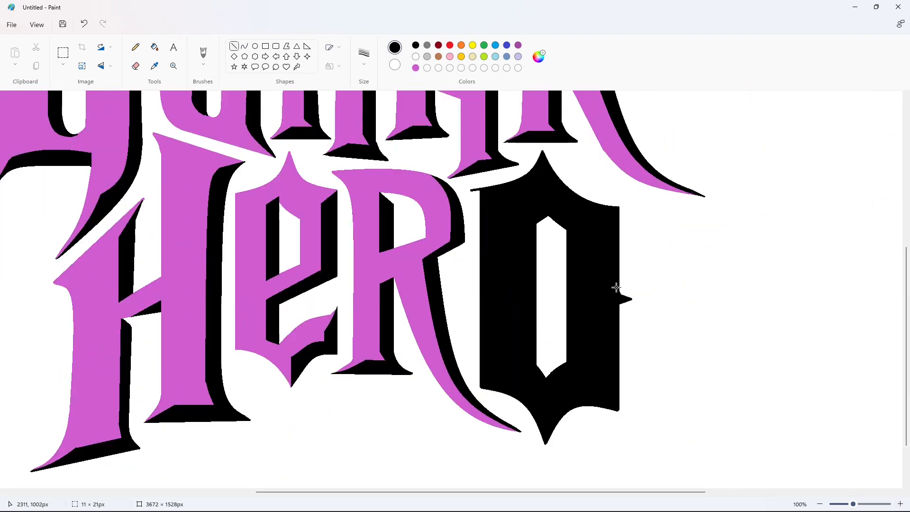
left_click(416, 57)
left_click(156, 48)
left_click(473, 190)
Smooth the joins between the O's right-hand spike and its side with short black lines.
left_click(416, 46)
left_click(234, 46)
left_click(899, 504)
left_click_drag(465, 493, 639, 493)
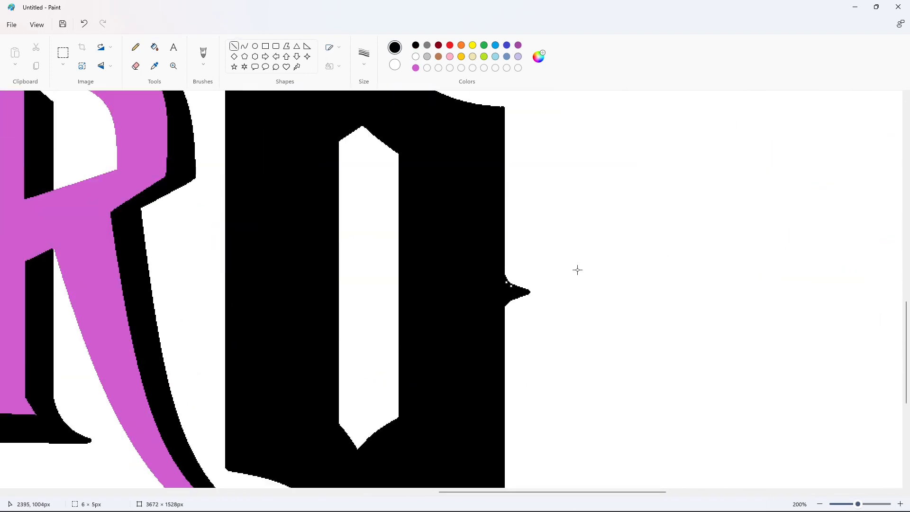
left_click_drag(507, 302, 498, 318)
left_click(609, 319)
Fill the black O with the custom light purple.
left_click(819, 504)
left_click(819, 504)
left_click(155, 47)
left_click(415, 68)
left_click(523, 299)
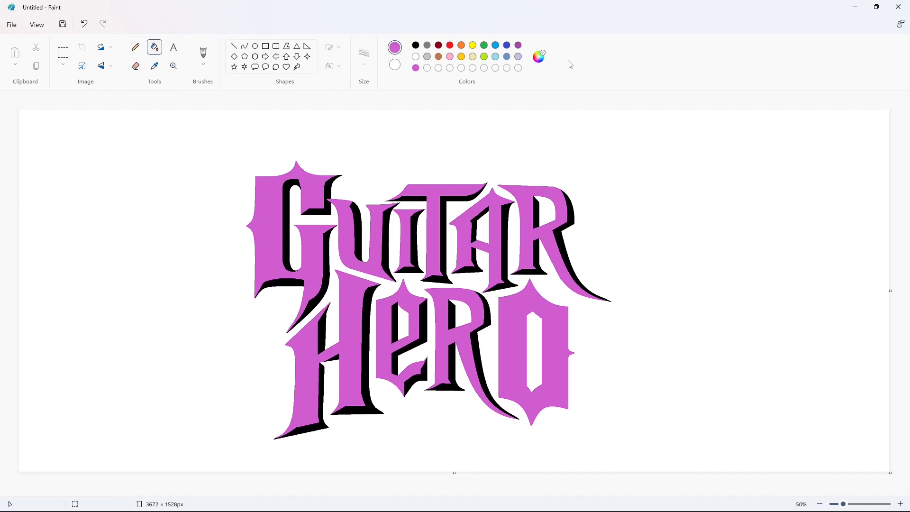
Draw a straight black bevel line beside the O counter's left edge and a curved line across the bevel's upper end.
left_click(244, 46)
left_click(416, 45)
left_click(364, 53)
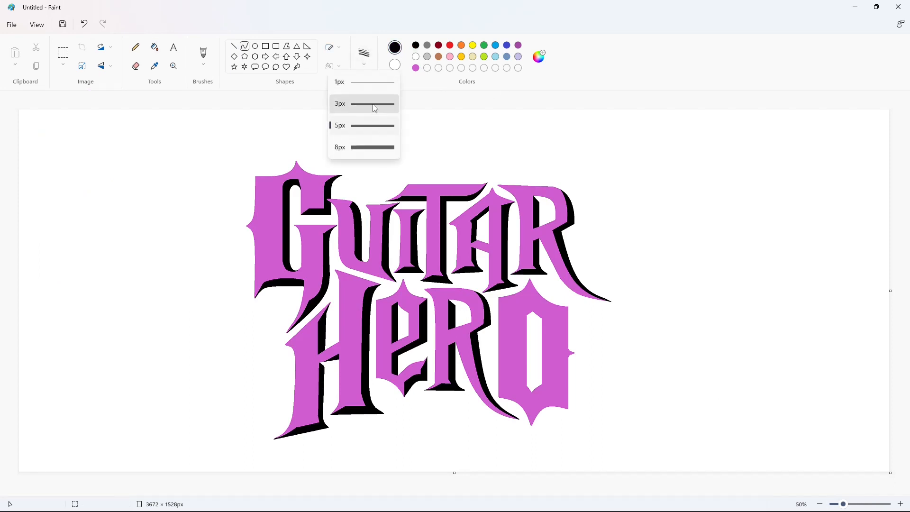
left_click(372, 147)
left_click_drag(519, 335, 519, 389)
left_click(535, 371)
key("ctrl+z")
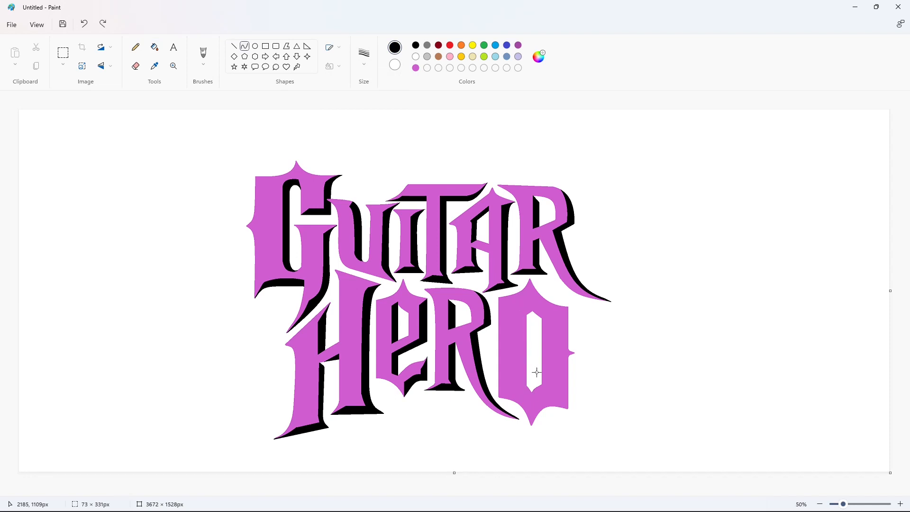
left_click(234, 46)
mouse_move(520, 311)
left_mouse_down()
mouse_move(520, 390)
mouse_move(528, 382)
left_mouse_up()
left_click(244, 46)
left_click_drag(517, 312, 531, 301)
left_click(555, 298)
Close the upper end of the O's counter bevel with a short curve and fill the bevel black.
left_click(900, 503)
left_click_drag(450, 493, 692, 493)
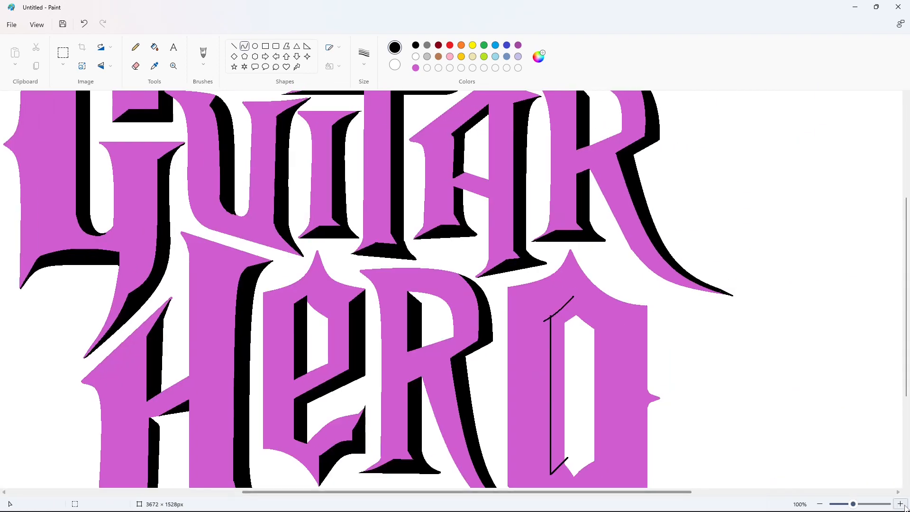
scroll(587, 400, "up", 1)
left_click_drag(552, 202, 572, 225)
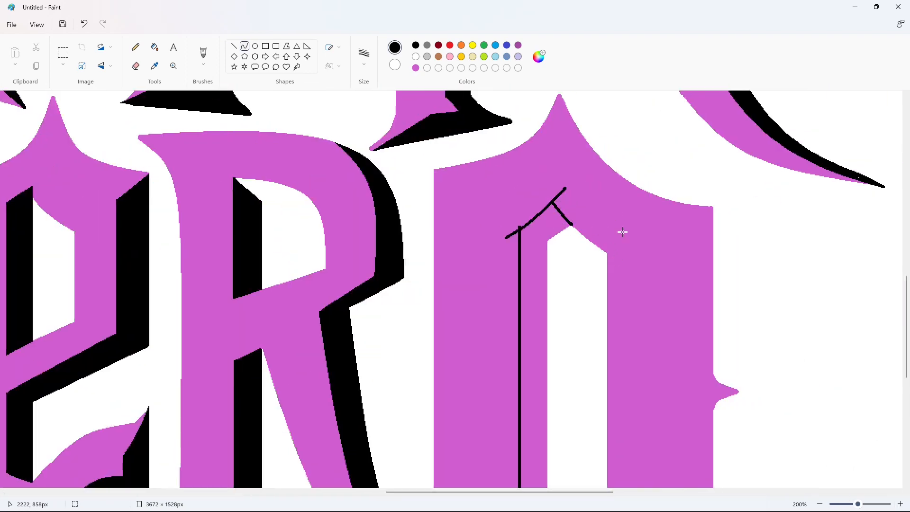
left_click(158, 53)
left_click(533, 355)
left_click(820, 504)
left_click(819, 503)
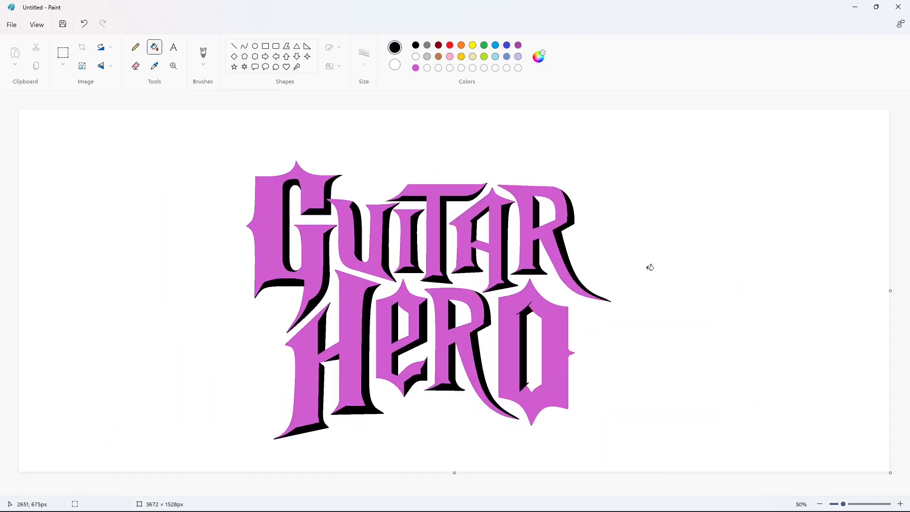
Draw the O's lower bevel edge with a vertical line through its bottom point and a curve towards the right side.
left_click(233, 46)
mouse_move(531, 406)
left_mouse_down()
mouse_move(531, 432)
mouse_move(561, 400)
left_mouse_up()
left_click(244, 46)
left_click(545, 399)
left_click(545, 399)
left_click(598, 398)
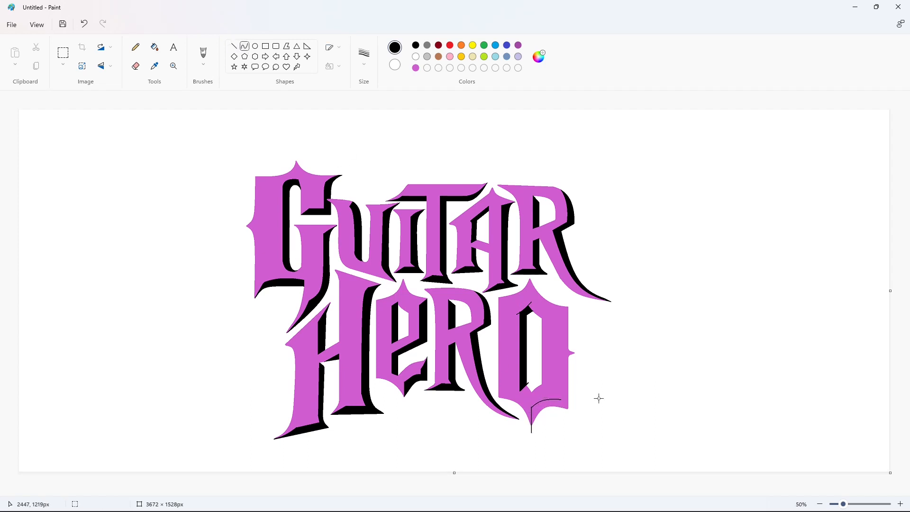
Add a vertical line inside the O's right side and a diagonal across its upper corner, and fill the bevel black.
mouse_move(559, 316)
left_mouse_down()
mouse_move(572, 304)
mouse_move(560, 403)
left_mouse_up()
left_click(618, 321)
left_click(234, 46)
key("ctrl+z")
left_click(617, 304)
left_click(637, 403)
left_click(154, 46)
left_click(564, 328)
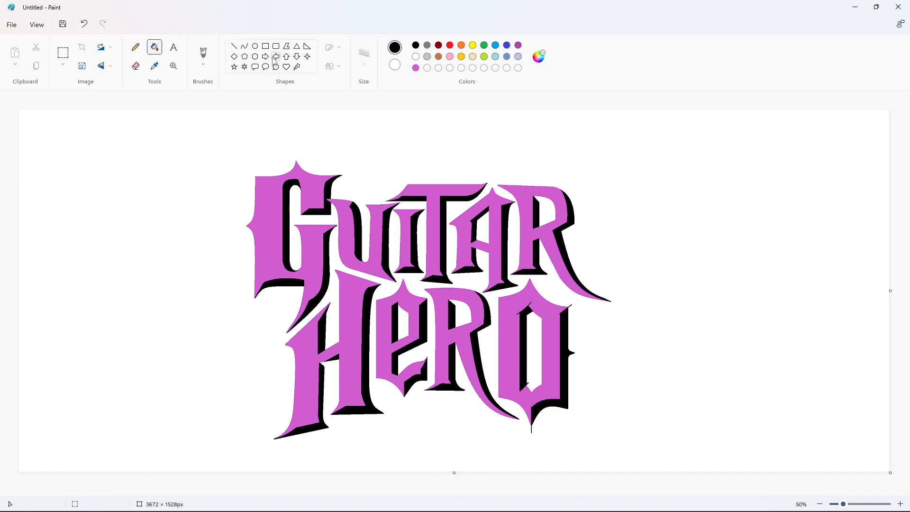
Add a light purple triangle rotated right 90° over the O's right bevel beside the spike, fill it and smooth its corners.
left_click(296, 46)
left_click(415, 67)
left_click(104, 47)
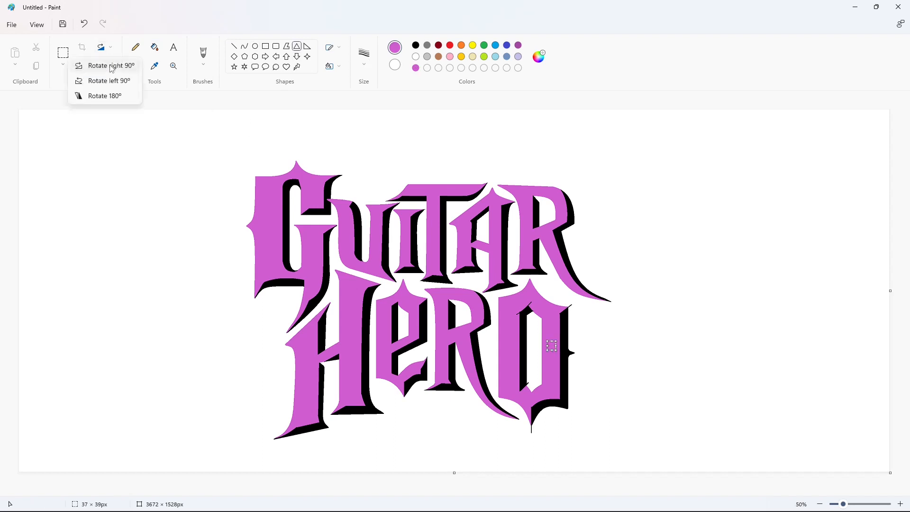
left_click(115, 66)
left_click_drag(560, 345, 564, 354)
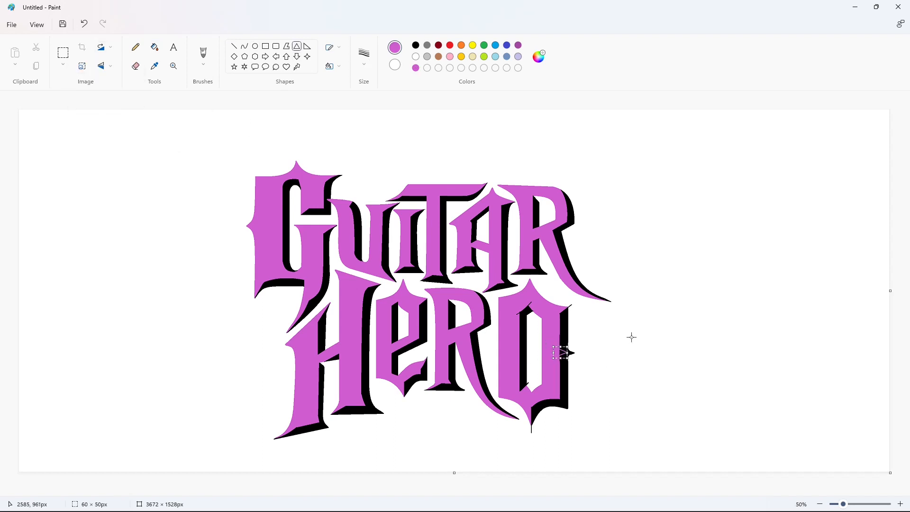
left_click(900, 505)
left_click(900, 504)
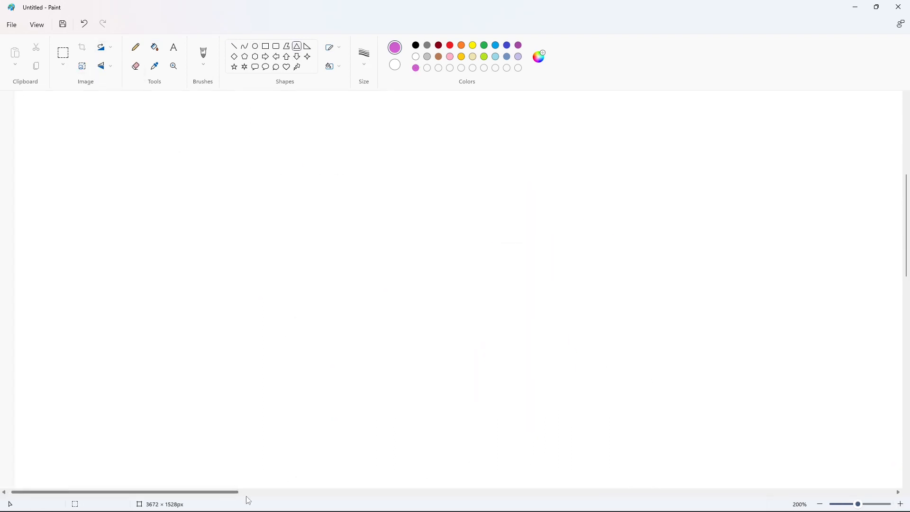
left_click_drag(180, 492, 599, 492)
scroll(546, 450, "down", 5)
left_click(154, 47)
left_click(508, 293)
left_click(234, 46)
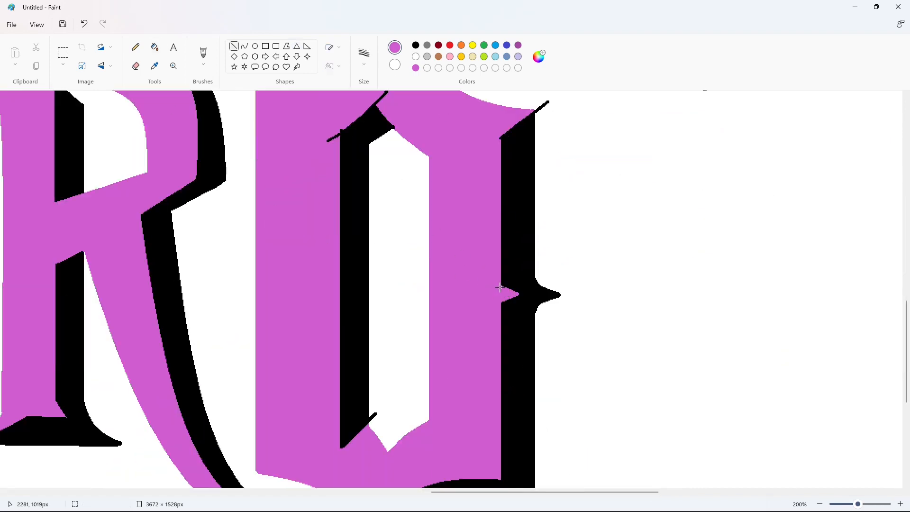
Cut off the stray line ends at the O's bottom point and upper-right corner and fill them with white.
scroll(650, 291, "down", 4)
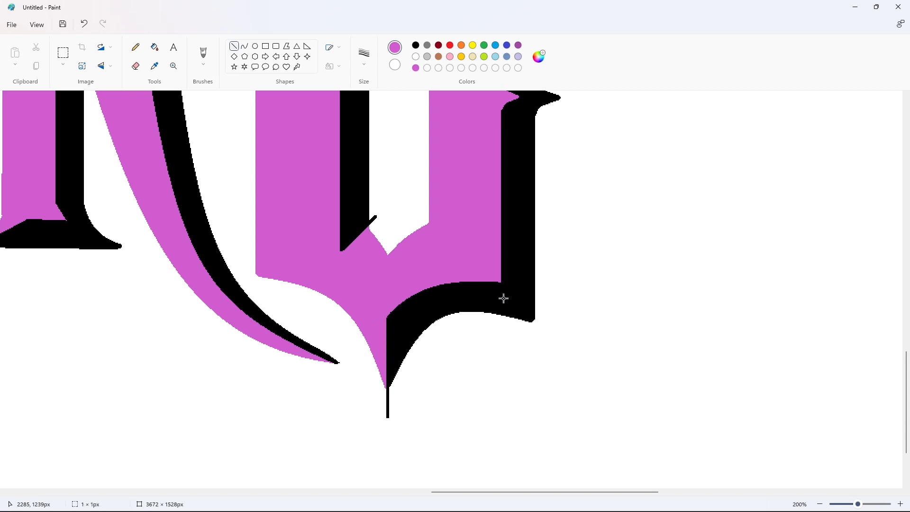
left_click_drag(395, 383, 378, 400)
left_click(416, 58)
left_click(576, 402)
scroll(439, 241, "up", 6)
left_click_drag(548, 200, 536, 213)
left_click(155, 47)
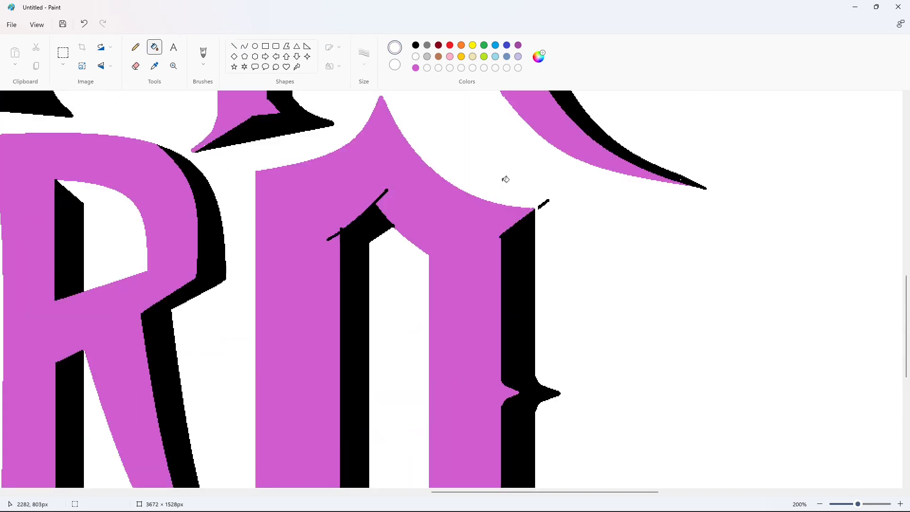
left_click(546, 203)
scroll(573, 253, "down", 3)
left_click(388, 393)
Cover the stray black line ends around the O's counter bevel with light purple.
scroll(430, 355, "up", 4)
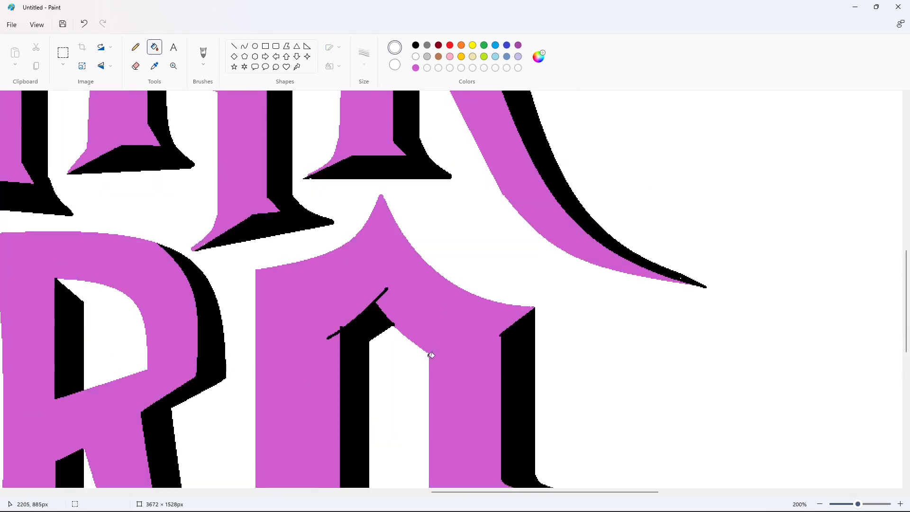
left_click(236, 46)
left_click(415, 68)
left_click_drag(337, 333, 336, 331)
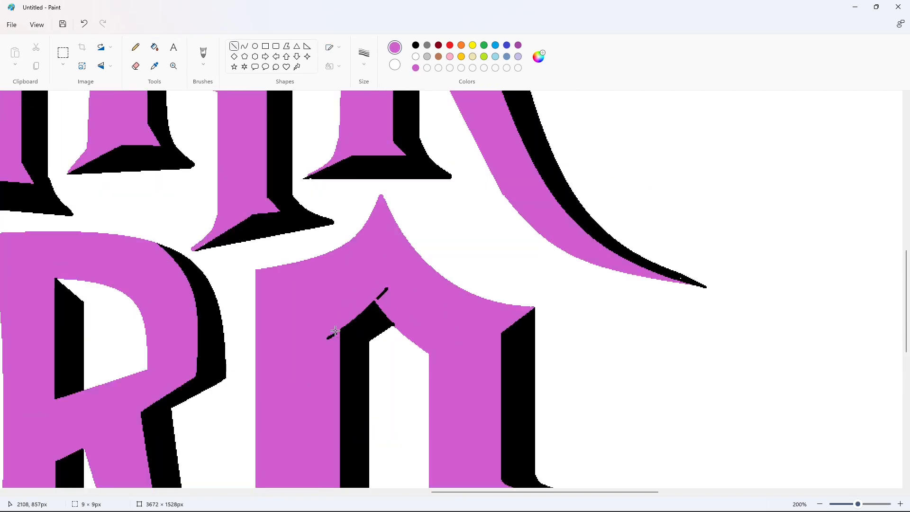
left_click(159, 51)
left_click(388, 287)
left_click(819, 504)
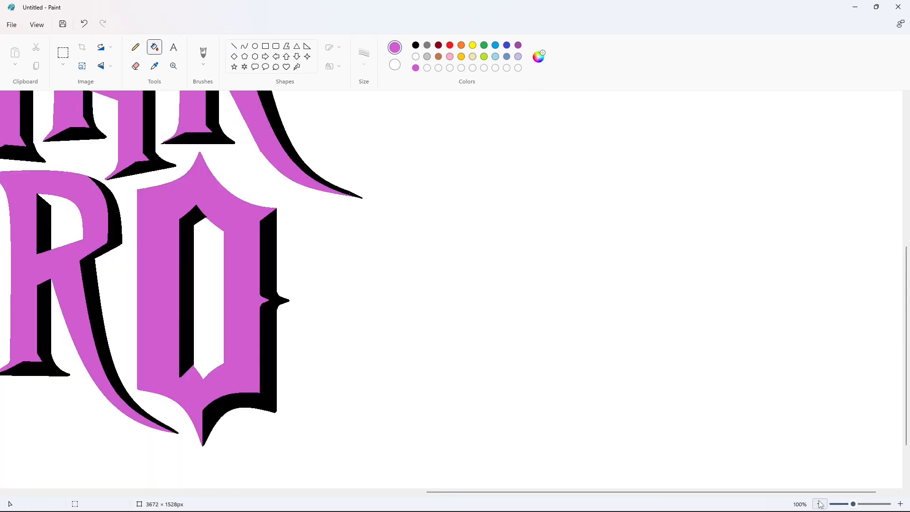
left_click(820, 504)
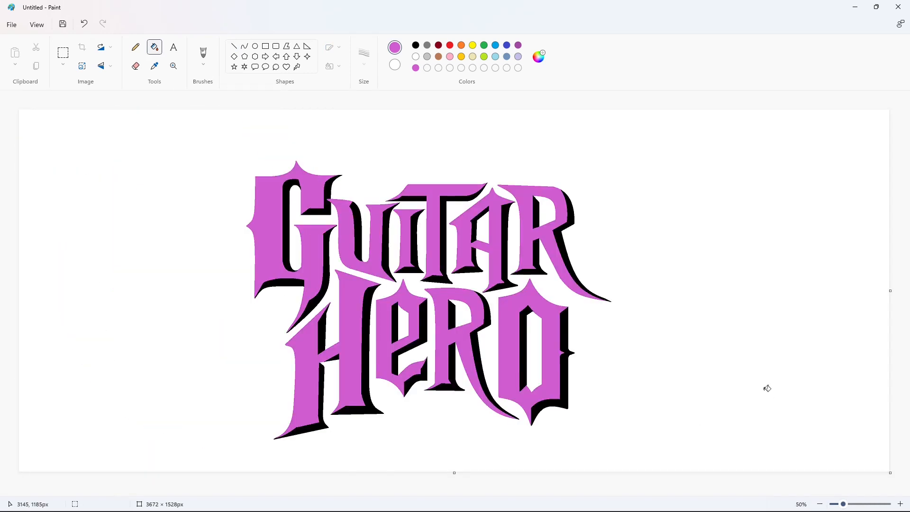
Draw a 5 px black curved outline from above the G's peak around its left side, with a point at the middle.
left_click(244, 46)
left_click(364, 53)
left_click(363, 123)
left_click(416, 45)
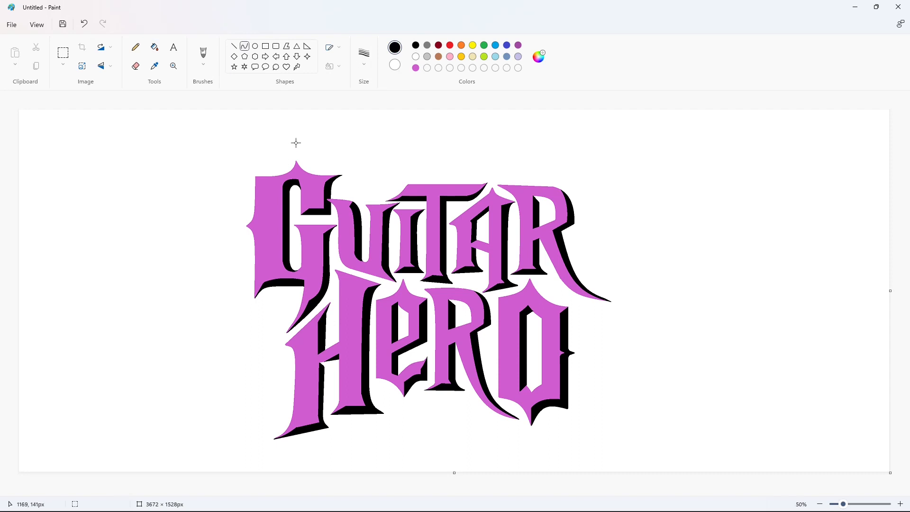
mouse_move(296, 143)
left_mouse_down()
mouse_move(241, 163)
mouse_move(284, 166)
mouse_move(264, 171)
mouse_move(224, 225)
mouse_move(244, 211)
mouse_move(243, 277)
mouse_move(244, 235)
left_mouse_up()
left_click(244, 212)
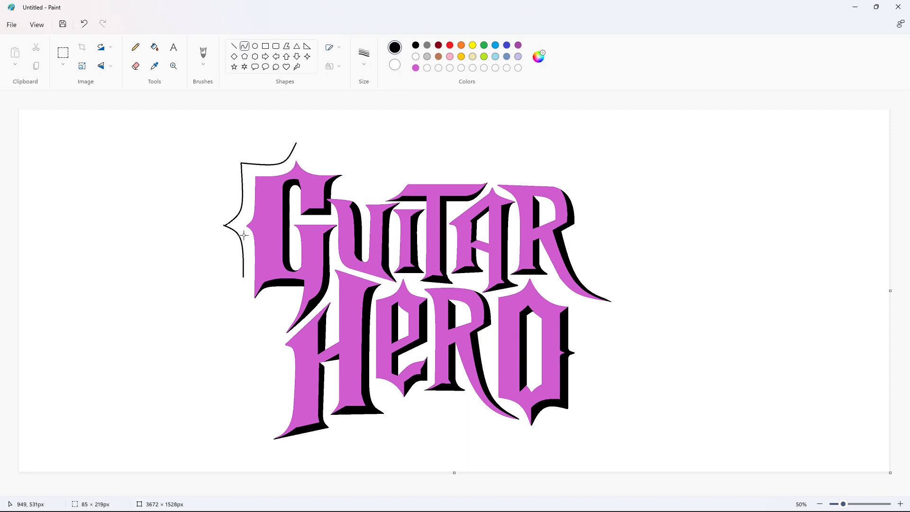
left_click(244, 256)
Continue the curved outline beneath the G's lower-left corner and down the left side of the H with pointed corners.
mouse_move(243, 277)
left_mouse_down()
mouse_move(251, 324)
mouse_move(245, 313)
mouse_move(292, 296)
mouse_move(264, 300)
mouse_move(259, 352)
mouse_move(283, 327)
mouse_move(267, 365)
mouse_move(284, 364)
mouse_move(283, 351)
mouse_move(282, 412)
mouse_move(244, 447)
mouse_move(353, 433)
left_mouse_up()
left_click(242, 294)
left_click(264, 299)
left_click(368, 299)
left_click(283, 327)
left_click(348, 317)
Continue the outline around the H's two feet and beneath the e to the R's base with pointed curves.
left_click(234, 46)
left_click(245, 46)
left_click_drag(274, 444, 281, 453)
left_click(358, 433)
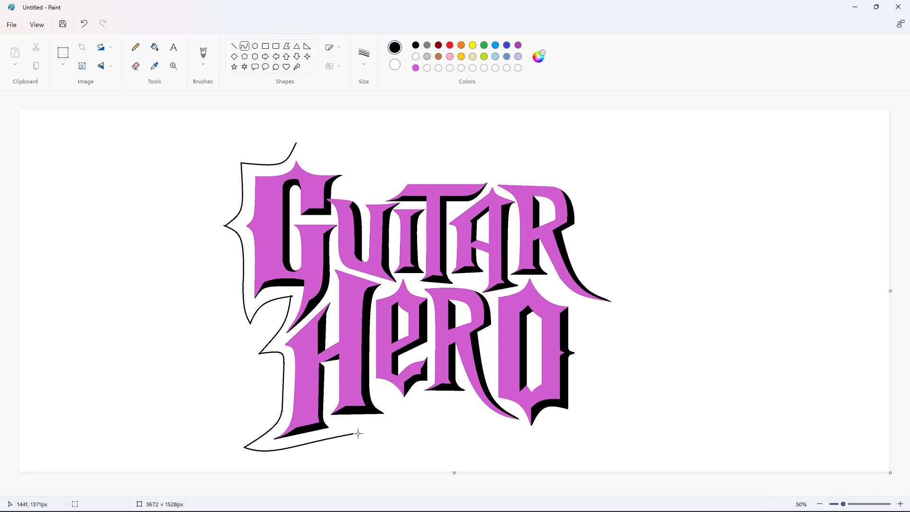
left_click(386, 437)
left_click_drag(337, 423, 407, 417)
mouse_move(363, 420)
left_mouse_down()
mouse_move(378, 388)
mouse_move(386, 409)
mouse_move(402, 408)
mouse_move(394, 396)
mouse_move(462, 401)
left_mouse_up()
left_click(433, 439)
left_click(424, 420)
left_click(430, 425)
mouse_move(426, 406)
left_mouse_down()
mouse_move(417, 399)
mouse_move(534, 441)
left_mouse_up()
left_click(456, 449)
left_click_drag(498, 423, 488, 432)
key("ctrl+z")
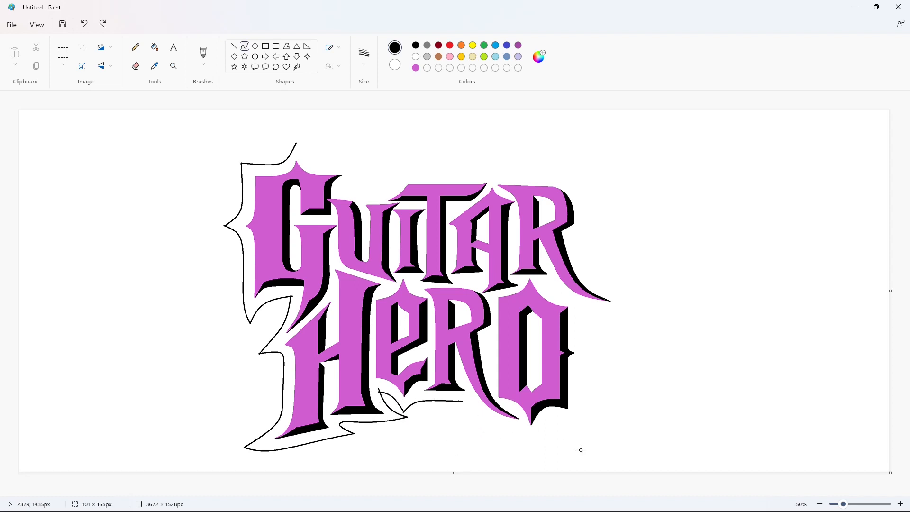
Continue the outline from the second-line R's base along its tail and around the O's pointed base.
left_click_drag(462, 401, 534, 440)
mouse_move(488, 418)
left_mouse_down()
mouse_move(476, 422)
mouse_move(589, 425)
left_mouse_up()
left_click(574, 459)
mouse_move(547, 424)
left_mouse_down()
mouse_move(540, 417)
mouse_move(564, 411)
mouse_move(589, 352)
mouse_move(578, 399)
left_mouse_up()
left_click(623, 418)
Draw the outline up the right side of the O with a point beside its spike.
left_click_drag(579, 375, 580, 308)
left_click(643, 376)
mouse_move(586, 340)
left_mouse_down()
mouse_move(580, 330)
mouse_move(641, 302)
mouse_move(599, 311)
left_mouse_up()
left_click(608, 328)
Draw the outline around the tail of the first-line R, coming to a long point beyond its tip.
left_click(669, 320)
mouse_move(621, 307)
left_mouse_down()
mouse_move(643, 302)
mouse_move(573, 236)
left_mouse_up()
left_click_drag(615, 276, 609, 288)
left_click_drag(586, 258, 580, 263)
left_click(690, 295)
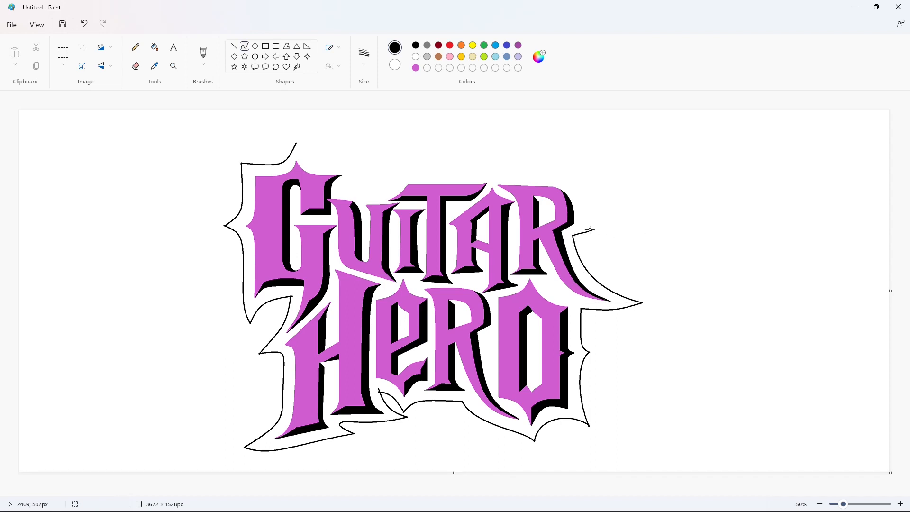
Continue the outline around the first-line R's bowl and over the top of the letters towards the G.
mouse_move(589, 231)
left_mouse_down()
mouse_move(582, 207)
mouse_move(544, 173)
mouse_move(579, 185)
mouse_move(565, 174)
mouse_move(412, 175)
mouse_move(339, 190)
mouse_move(381, 188)
left_mouse_up()
left_click(647, 188)
left_click(245, 46)
left_click_drag(387, 185, 364, 175)
left_click(451, 168)
Close the outline around the G's upper-right tip up to its peak with curved lines.
mouse_move(352, 179)
left_mouse_down()
mouse_move(359, 176)
mouse_move(319, 163)
mouse_move(353, 163)
mouse_move(296, 144)
mouse_move(306, 161)
left_mouse_up()
left_click(383, 165)
left_click(354, 163)
left_click(399, 160)
left_click(305, 162)
left_click(388, 140)
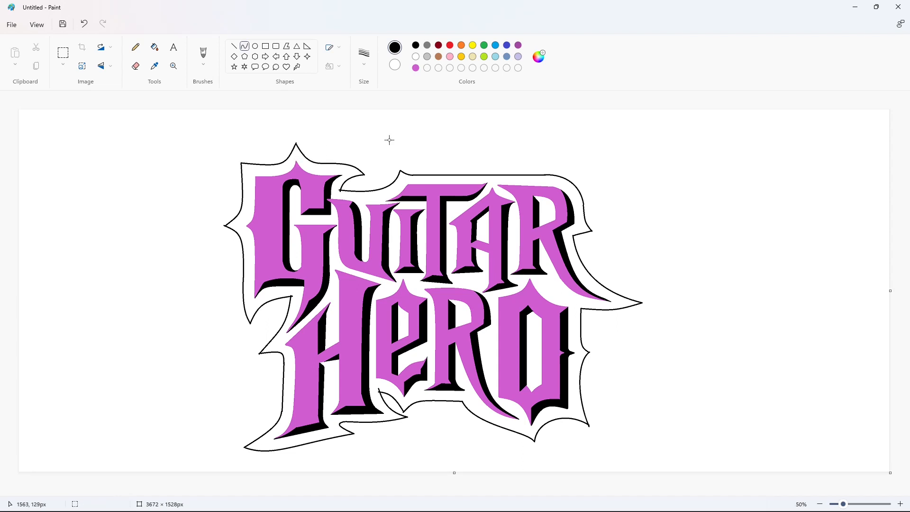
Fill the space between the outline and the letters, and the letters' counters, with indigo blue.
left_click(158, 49)
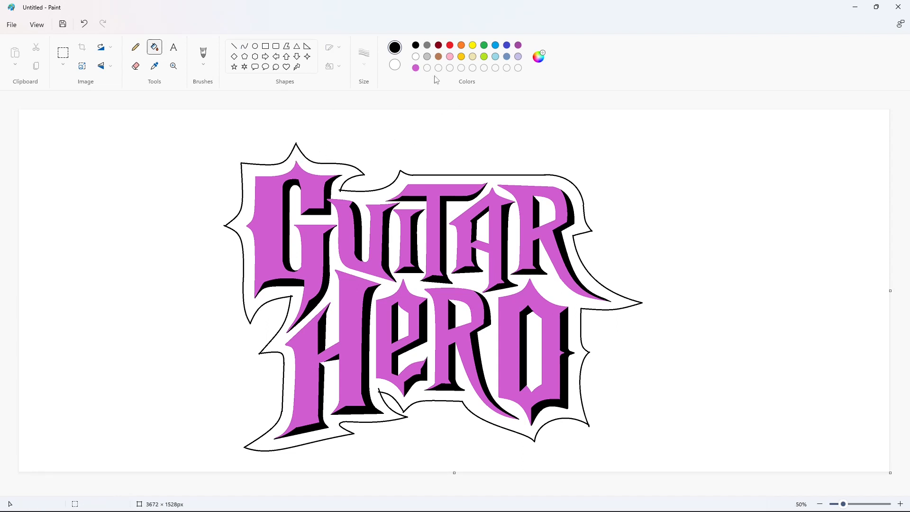
left_click(506, 46)
left_click(493, 179)
left_click(533, 337)
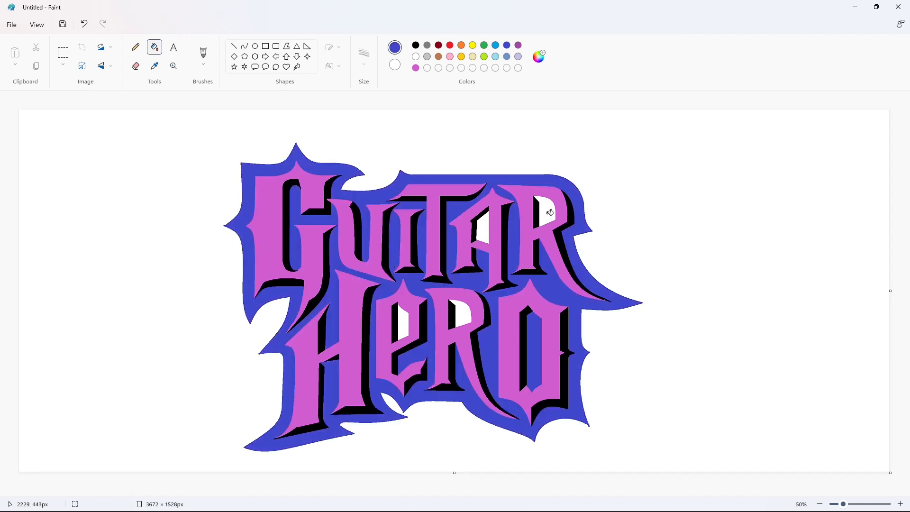
left_click(549, 213)
left_click(483, 229)
left_click(462, 314)
left_click(403, 321)
Trim the rough spots along the blue border's outer edge with short white lines.
left_click(899, 504)
left_click(234, 47)
left_click(416, 56)
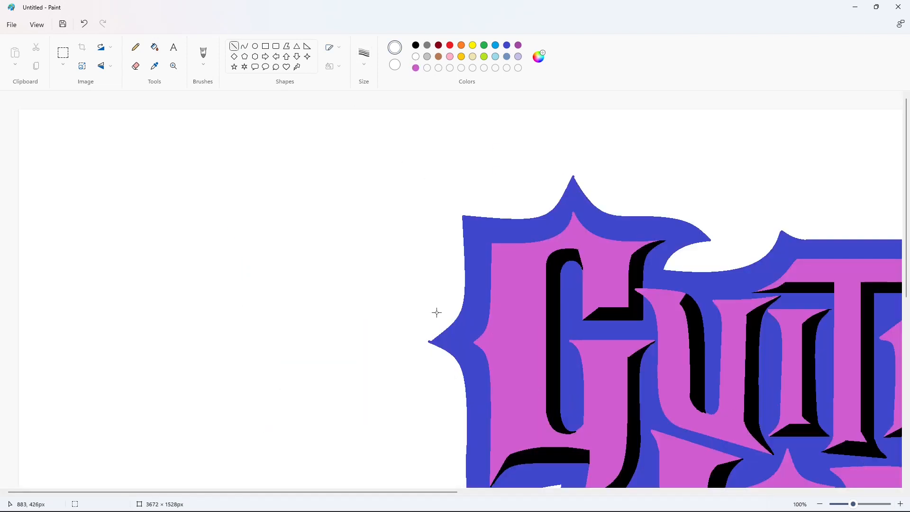
scroll(476, 238, "down", 5)
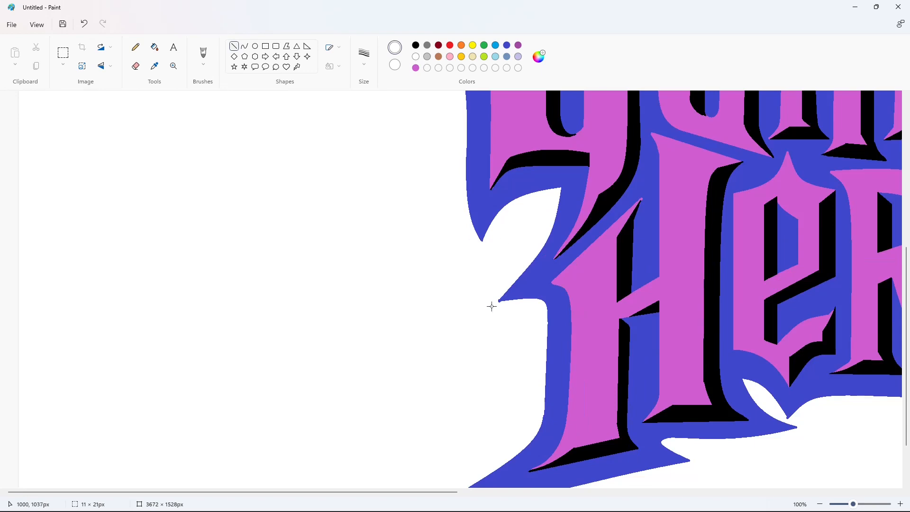
scroll(462, 320, "down", 1)
scroll(516, 347, "right", 5)
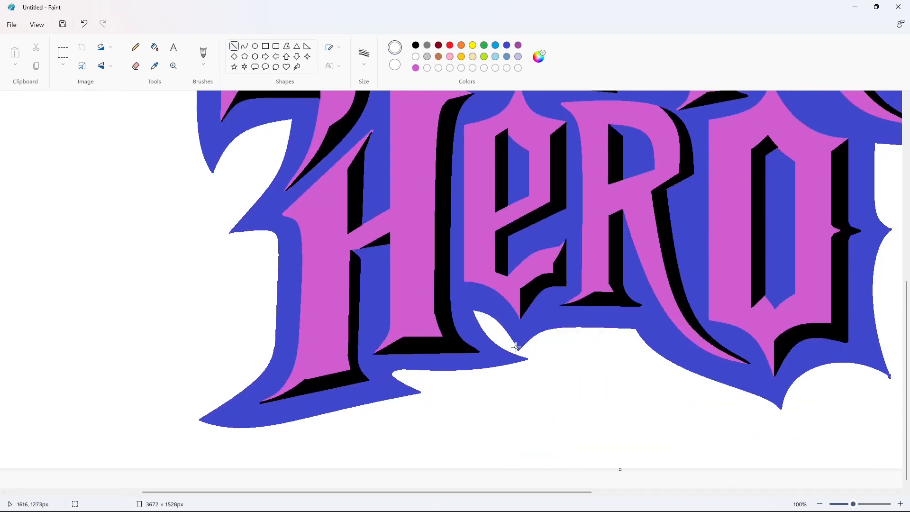
scroll(706, 378, "right", 3)
scroll(746, 382, "up", 2)
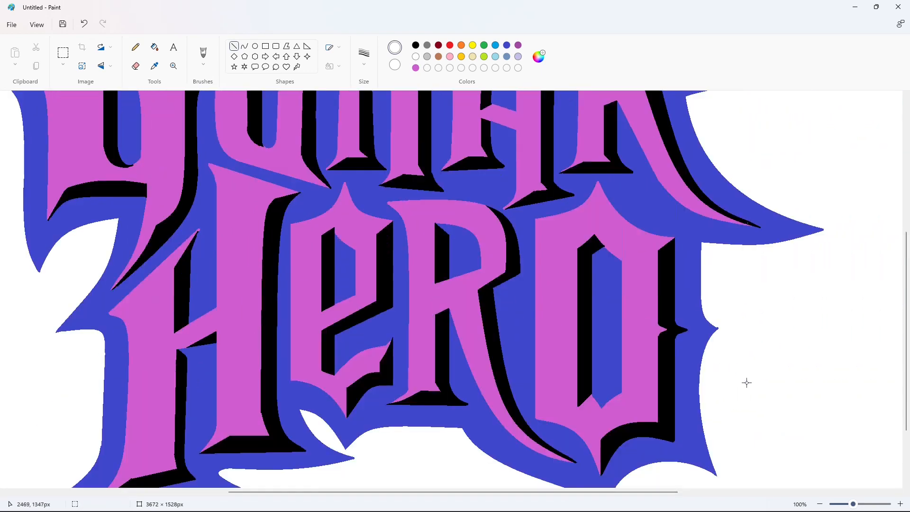
scroll(765, 333, "up", 4)
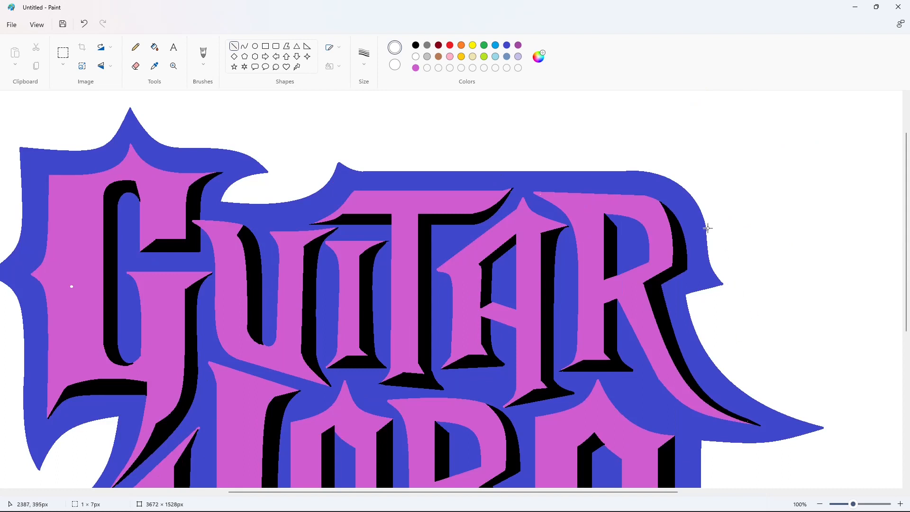
left_click(729, 182)
Smooth the blue border's lower edge beneath the second-line R with a short blue line.
left_click(507, 46)
left_click(415, 67)
scroll(666, 349, "down", 6)
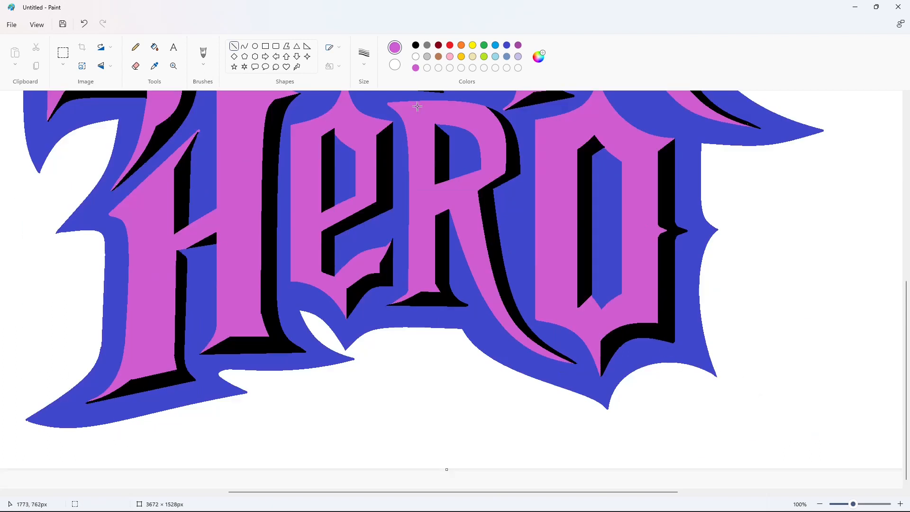
left_click(506, 47)
left_click_drag(399, 326, 417, 326)
scroll(802, 452, "down", 2)
Add a custom light grey to the palette and fill the bevel inside the G's bowl with it.
left_click(427, 57)
left_click(539, 56)
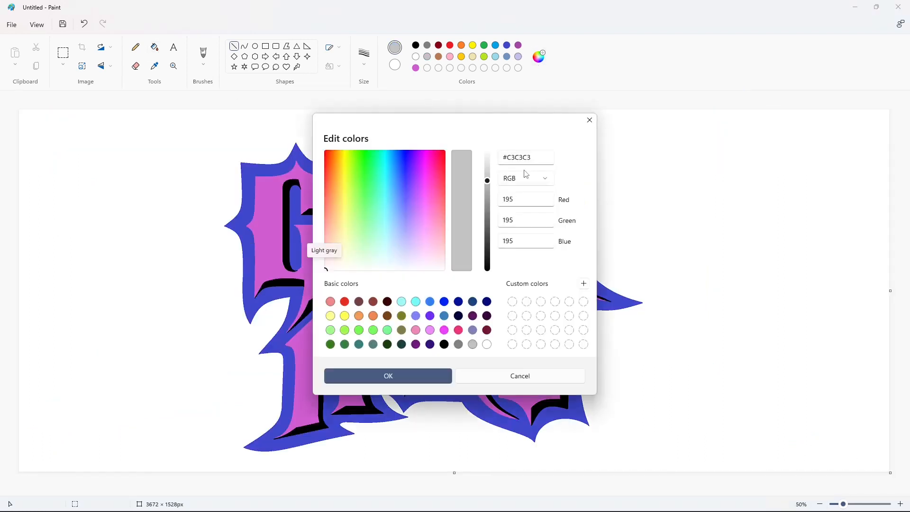
left_click(385, 375)
left_click(154, 47)
left_click(289, 189)
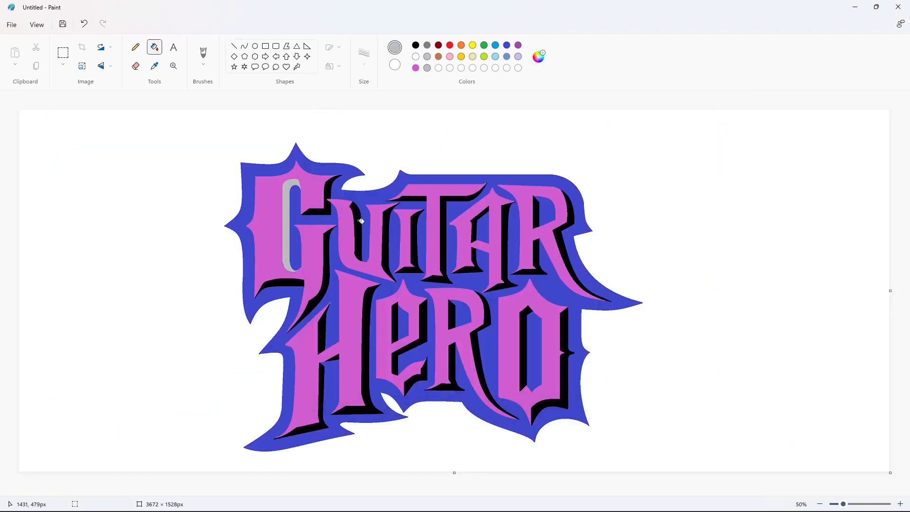
Fill the black bevels of the U, I and T in the first line with the custom light grey.
left_click(361, 221)
left_click(394, 230)
left_click(415, 230)
left_click(445, 227)
left_click(423, 201)
Fill the G's remaining black bevels and the bevels of the A with the custom light grey.
left_click(325, 211)
left_click(327, 236)
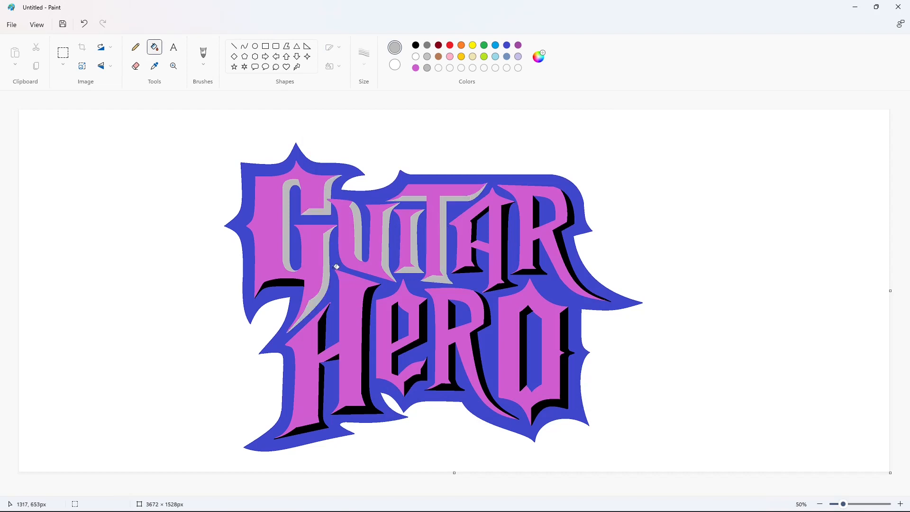
left_click(294, 285)
left_click(455, 247)
left_click(506, 222)
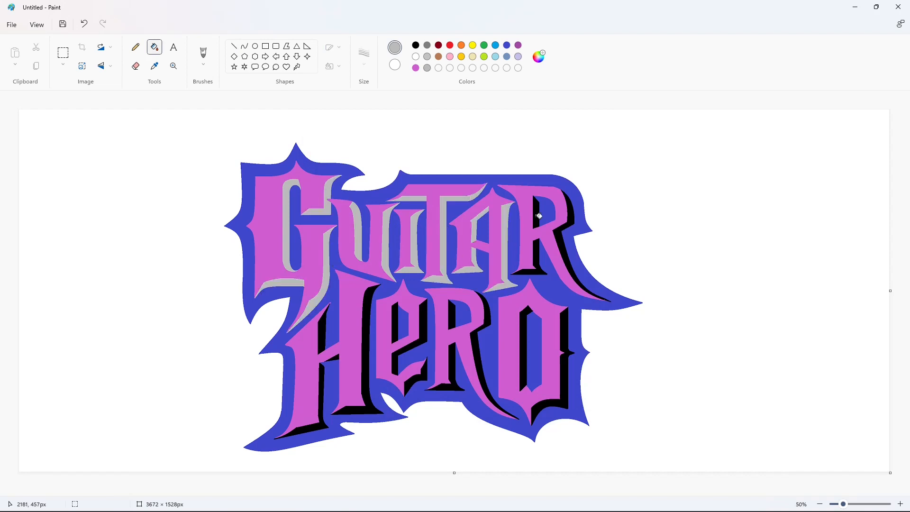
Fill the bevels of the first-line R and of the O and R in the second line with light grey.
left_click(537, 215)
left_click(572, 215)
left_click(538, 244)
left_click(563, 325)
left_click(526, 332)
left_click(489, 313)
left_click(454, 311)
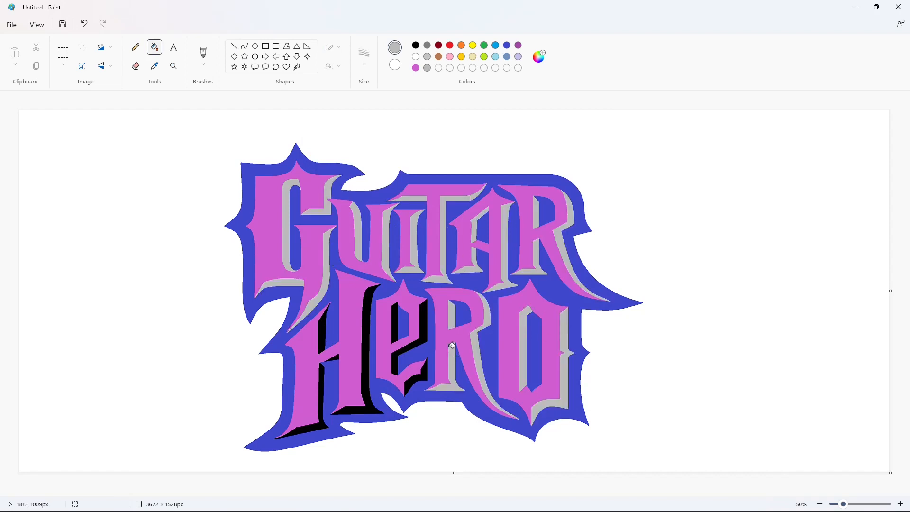
Fill the black bevels of the second-line E and H with the custom light grey.
left_click(422, 312)
left_click(428, 371)
left_click(400, 319)
left_click(364, 333)
left_click(332, 356)
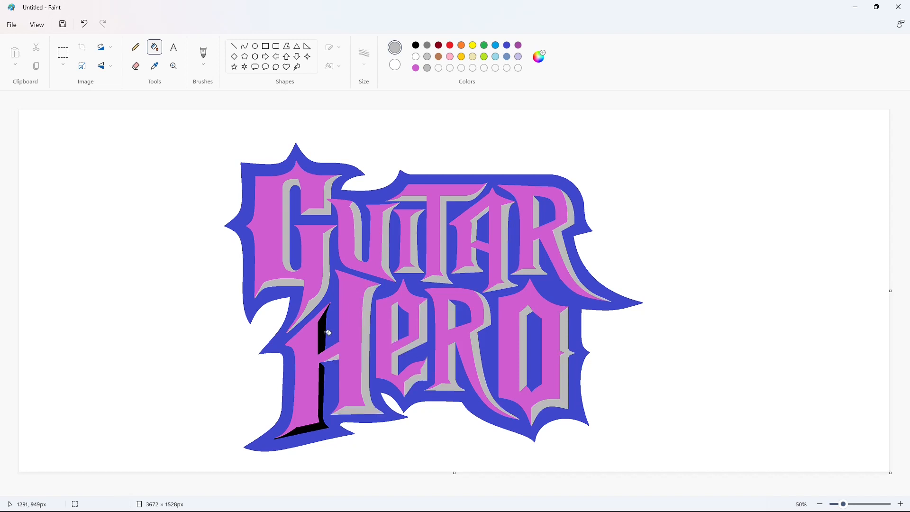
left_click(323, 332)
left_click(322, 387)
Recolour the blue border and the blue counters of the A, both Rs, O and E in black.
left_click(416, 46)
left_click(480, 180)
left_click(483, 232)
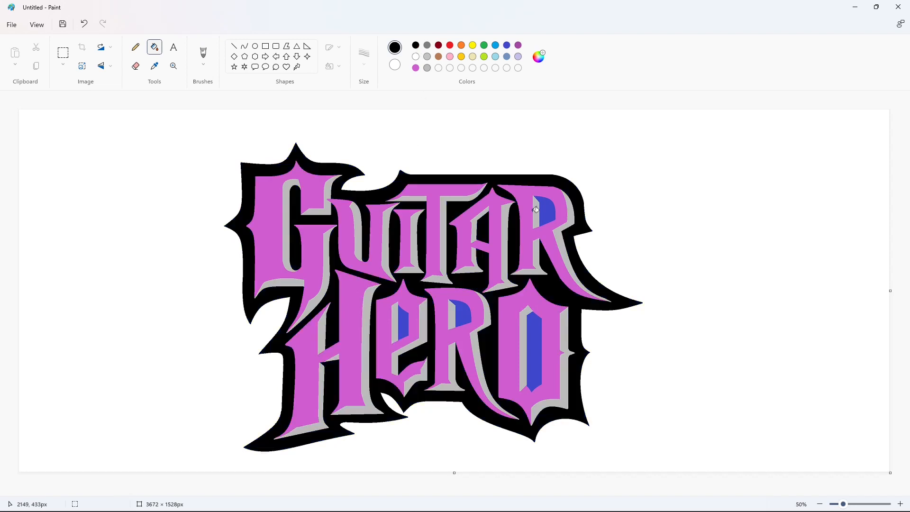
left_click(540, 209)
left_click(533, 331)
left_click(459, 311)
left_click(404, 320)
Fill the G's purple face with white and add a second custom grey to the palette.
right_click(283, 204)
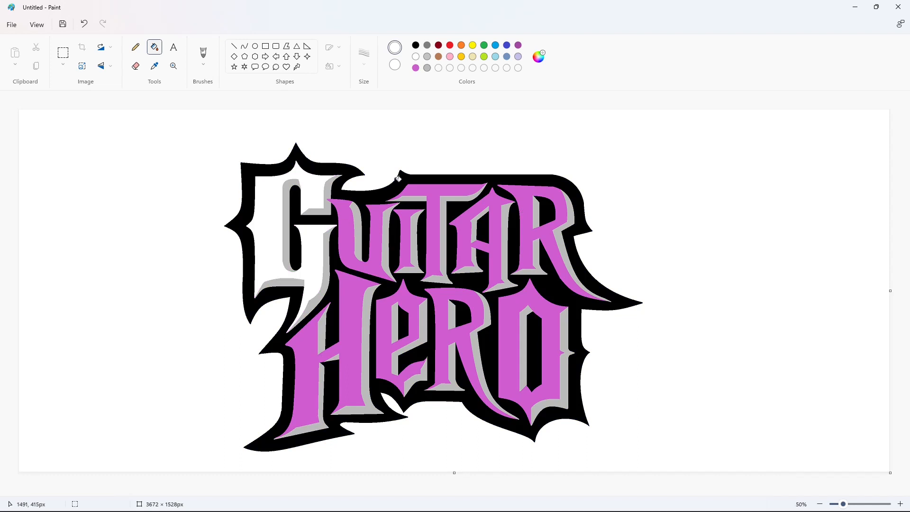
left_click(426, 67)
left_click(539, 56)
key("Return")
Fill the purple faces of the U, I, T, A and R in the first line with white.
left_click(416, 57)
left_click(364, 214)
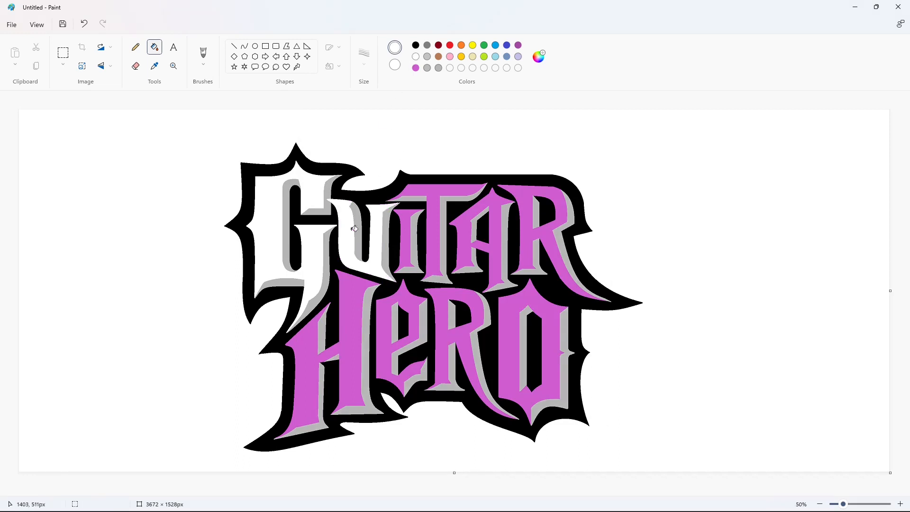
left_click(406, 232)
left_click(435, 216)
left_click(469, 218)
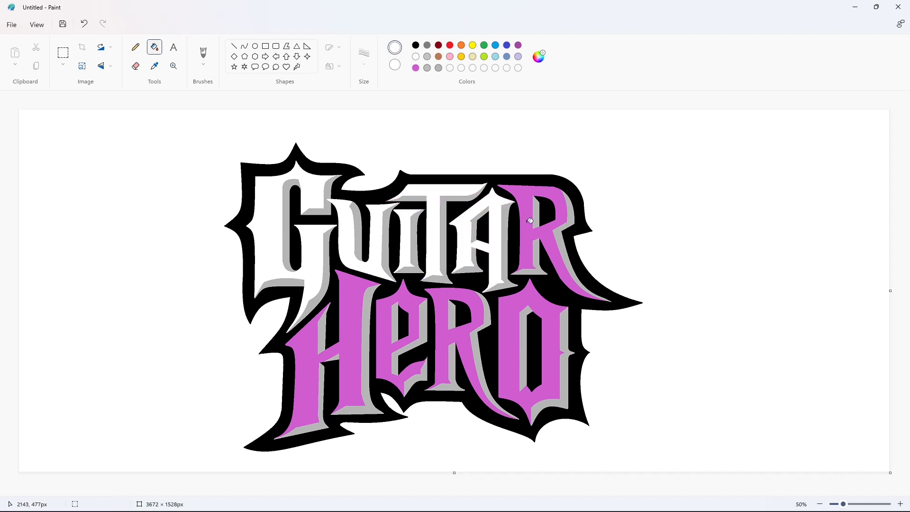
left_click(528, 220)
Fill the purple faces of the O, R, E and H in the second line with white.
left_click(534, 296)
left_click(478, 305)
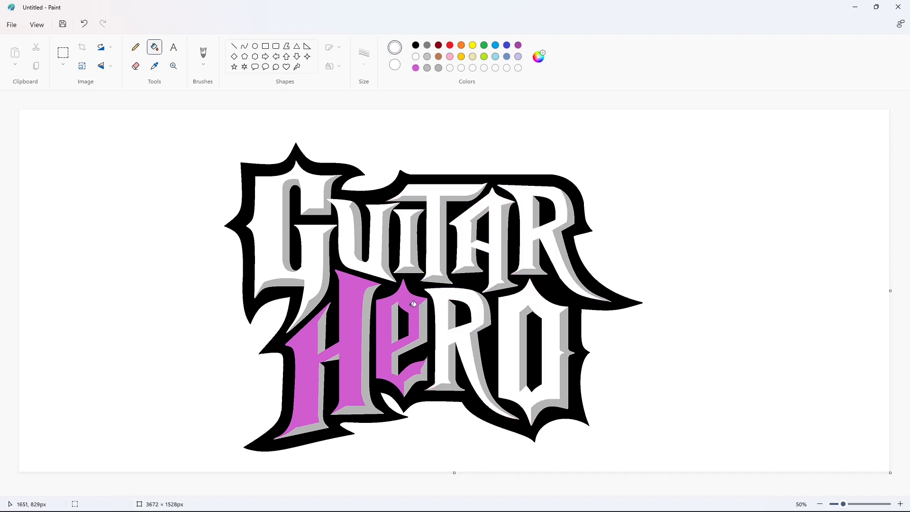
left_click(414, 304)
left_click(359, 301)
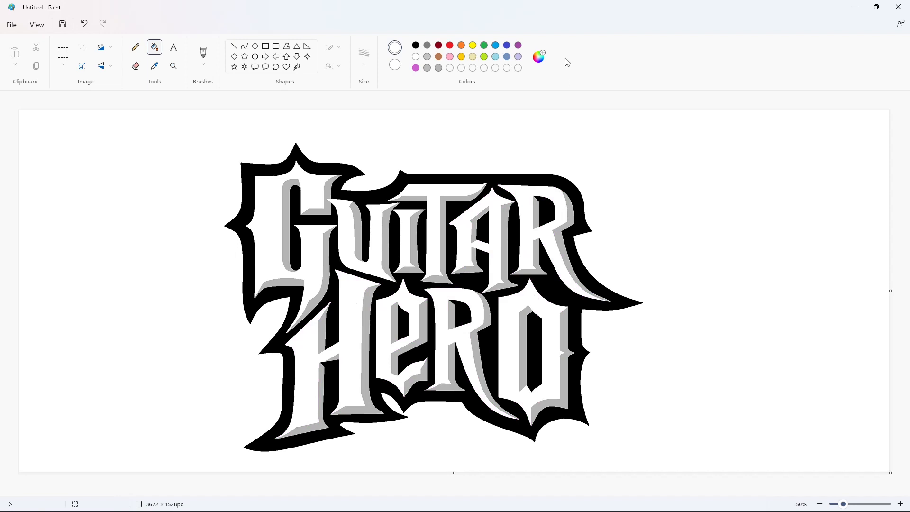